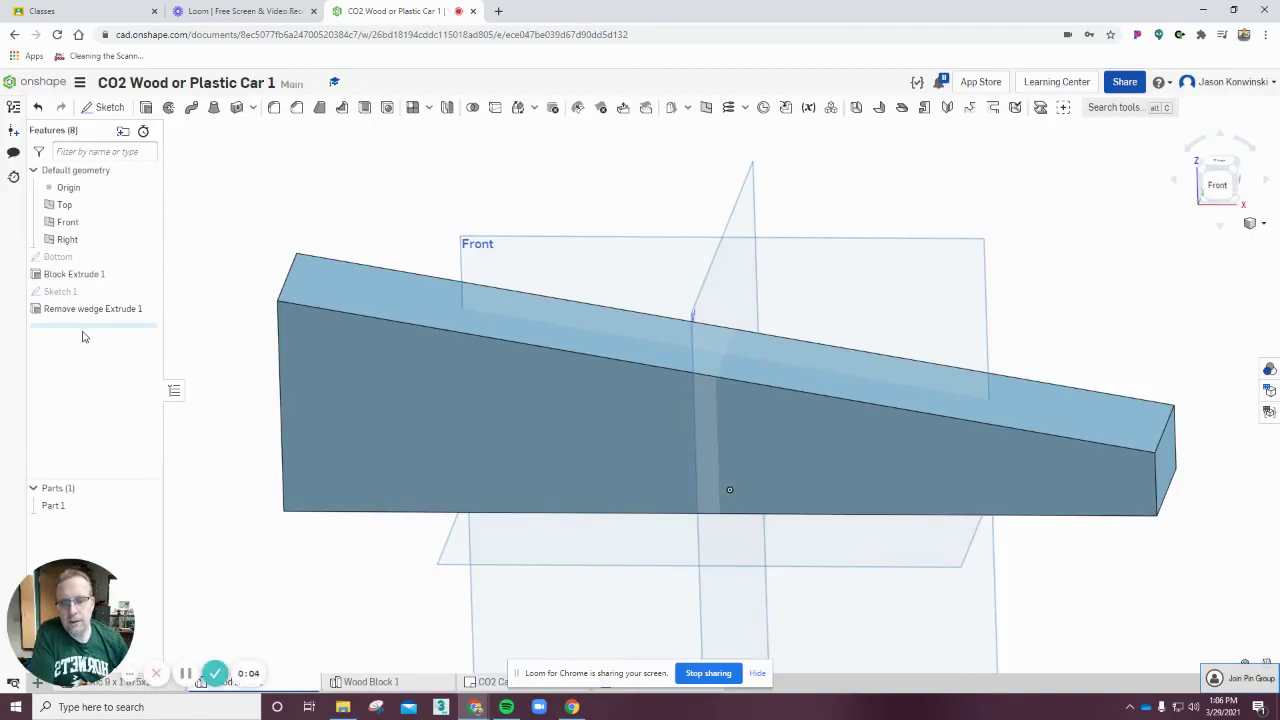
Step: Review the CO2 Car Blank drawing and Wood Block 1, then return to the Wood Block2 wedge
left_click_drag(600, 677, 989, 684)
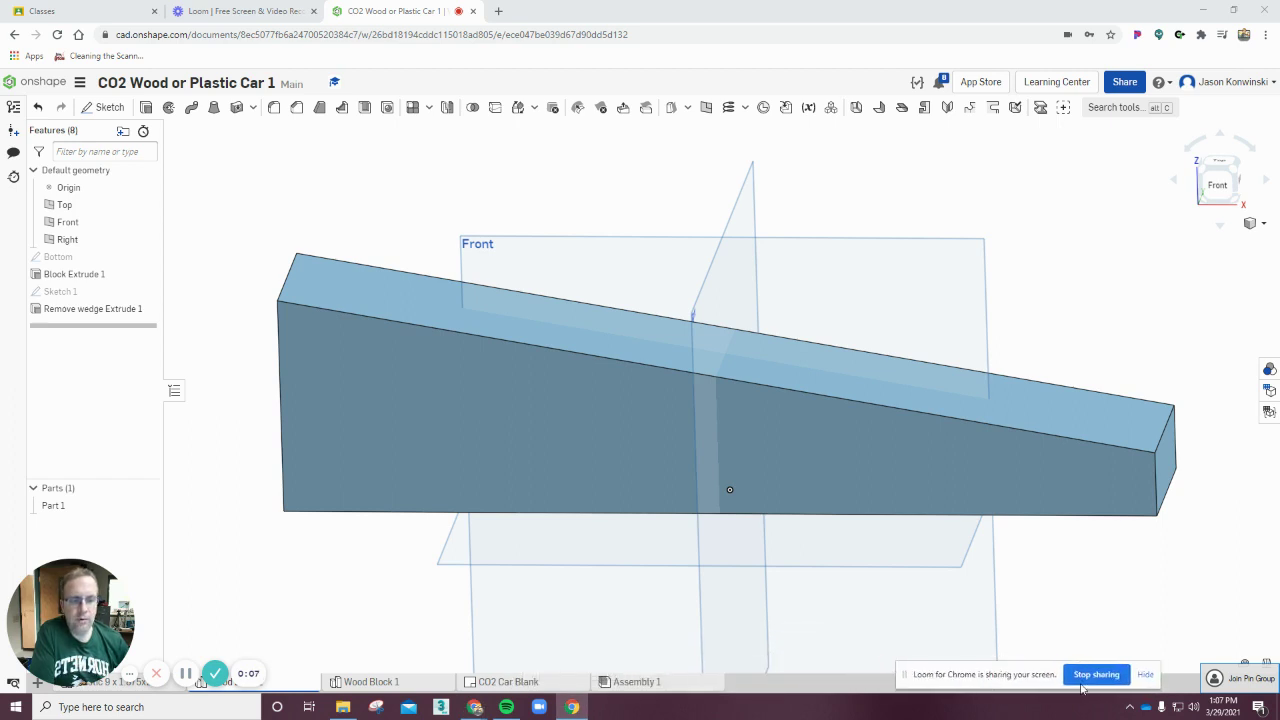
left_click(1145, 674)
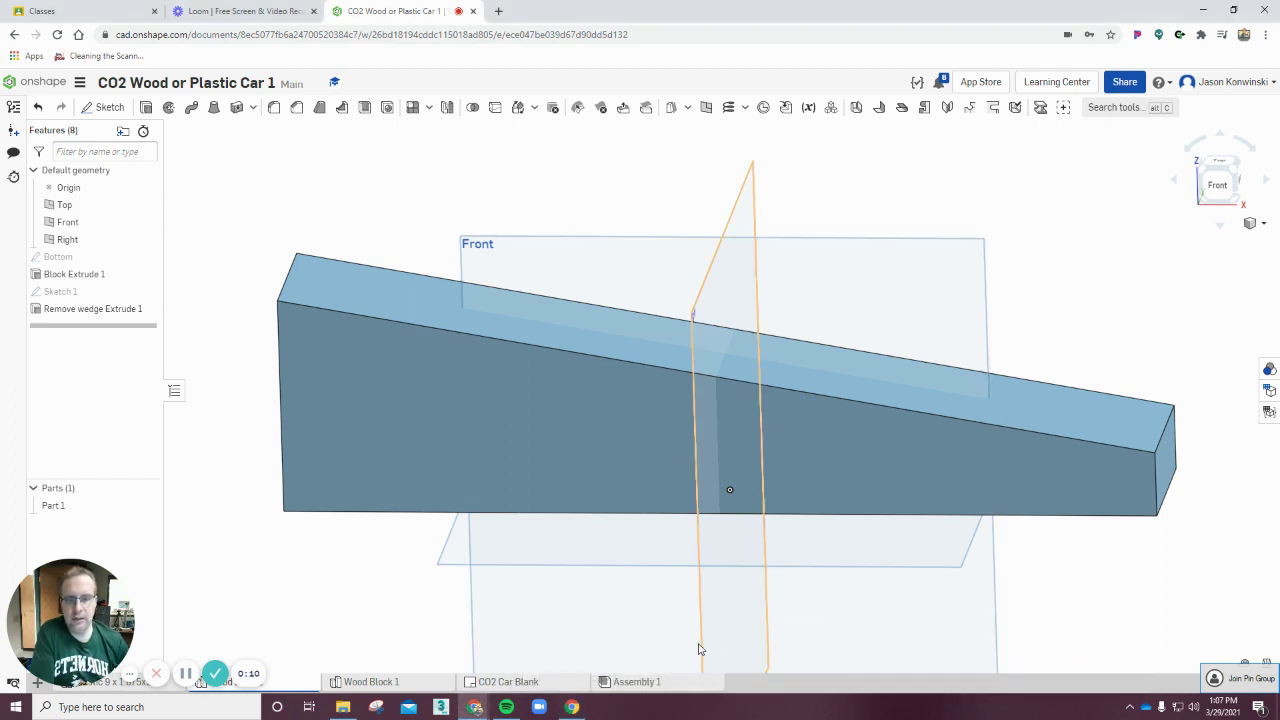
left_click(553, 684)
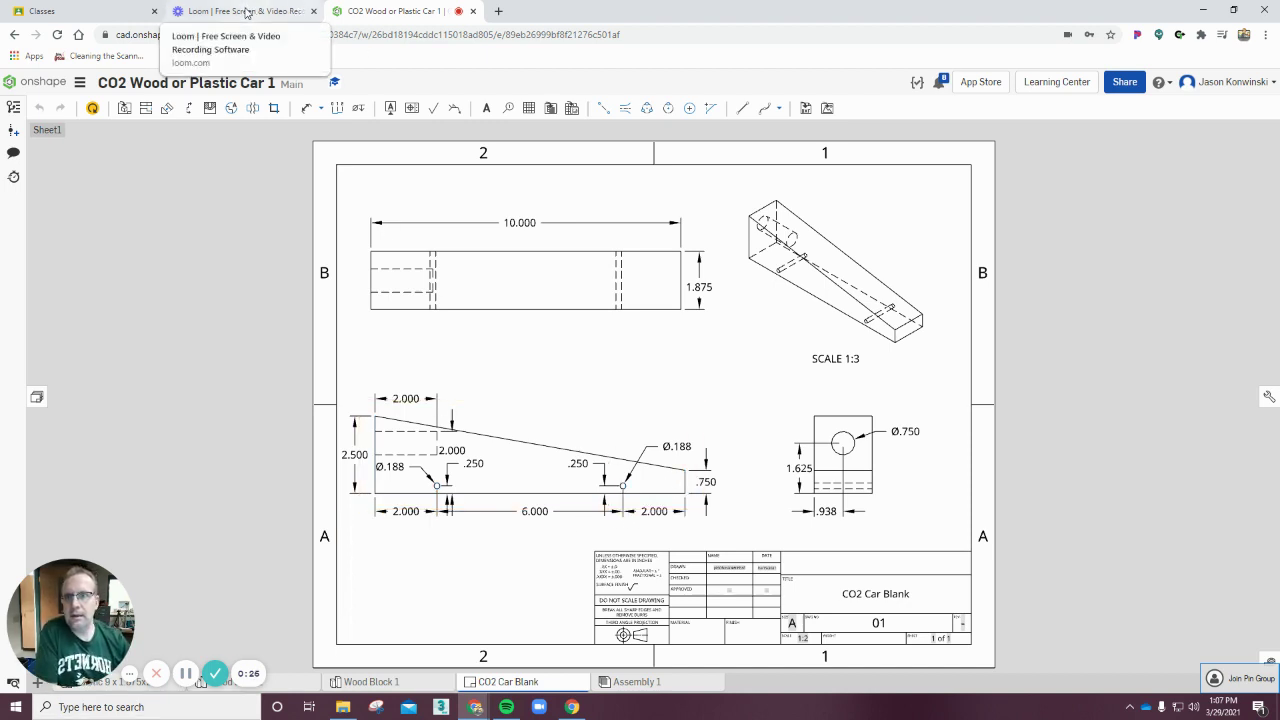
left_click(412, 681)
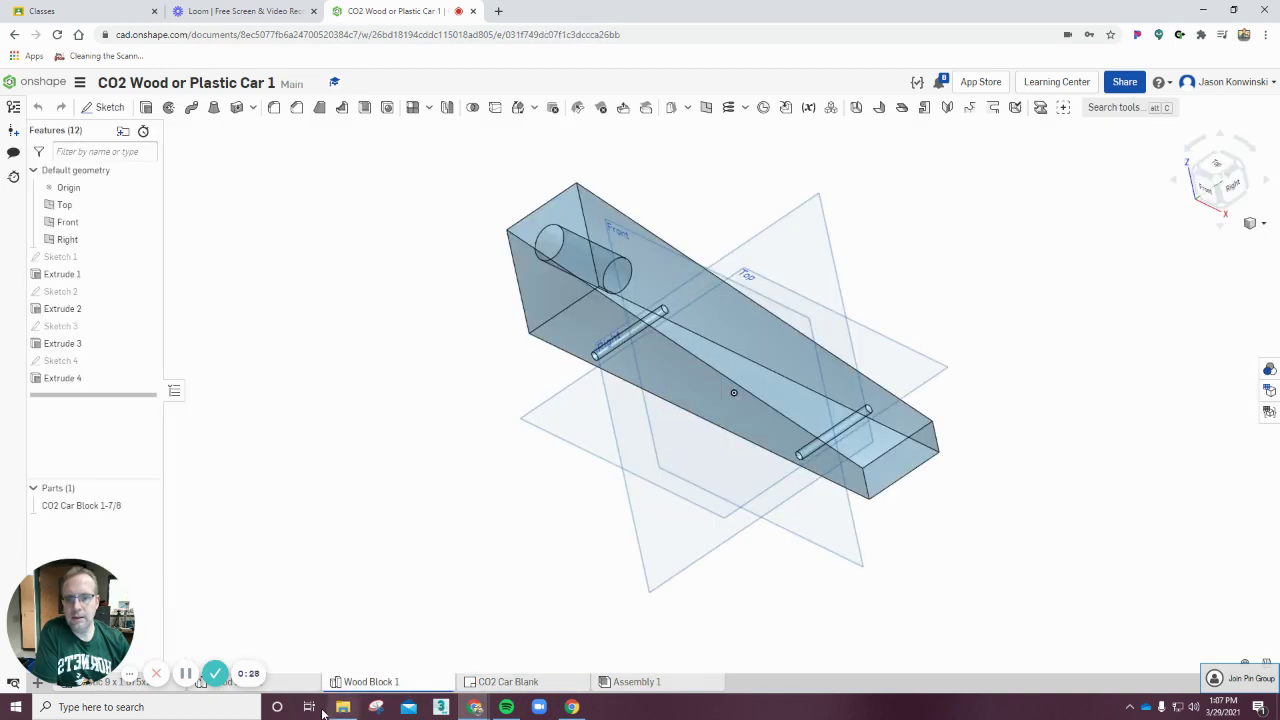
left_click_drag(114, 645, 130, 584)
left_click(277, 686)
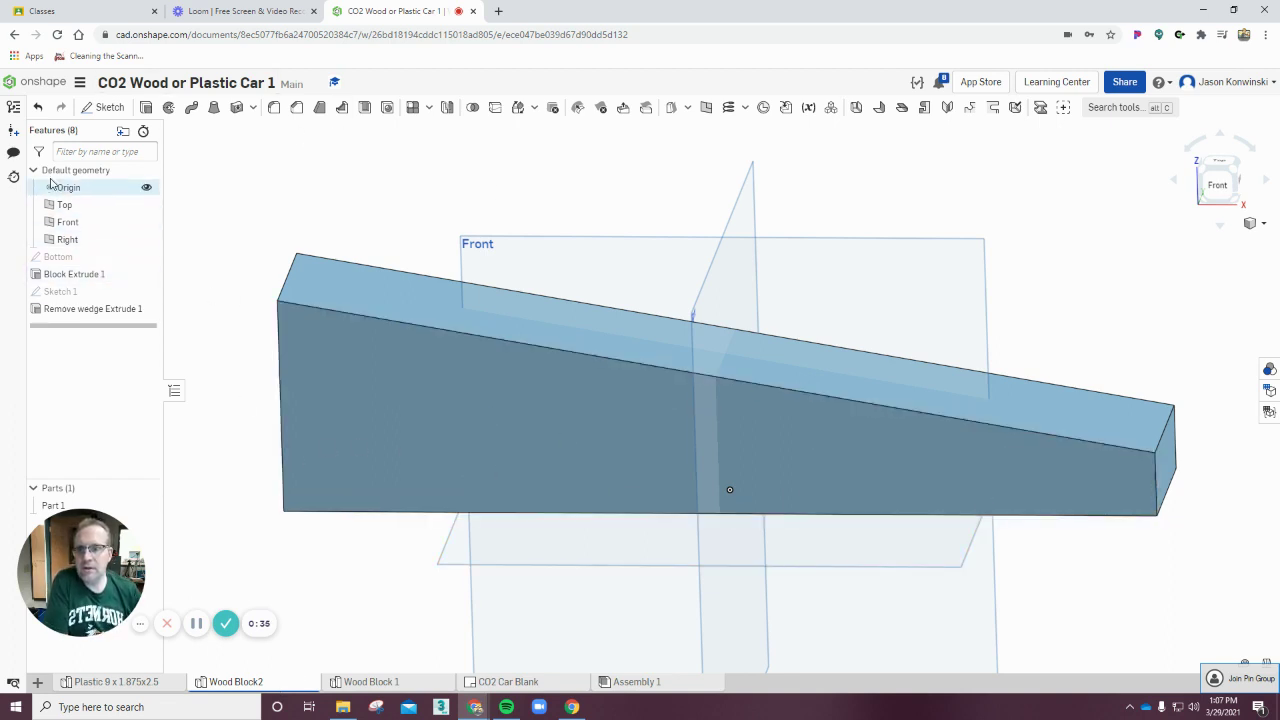
Step: Create a sketch on the block's front face named Axles Sketch
left_click(104, 107)
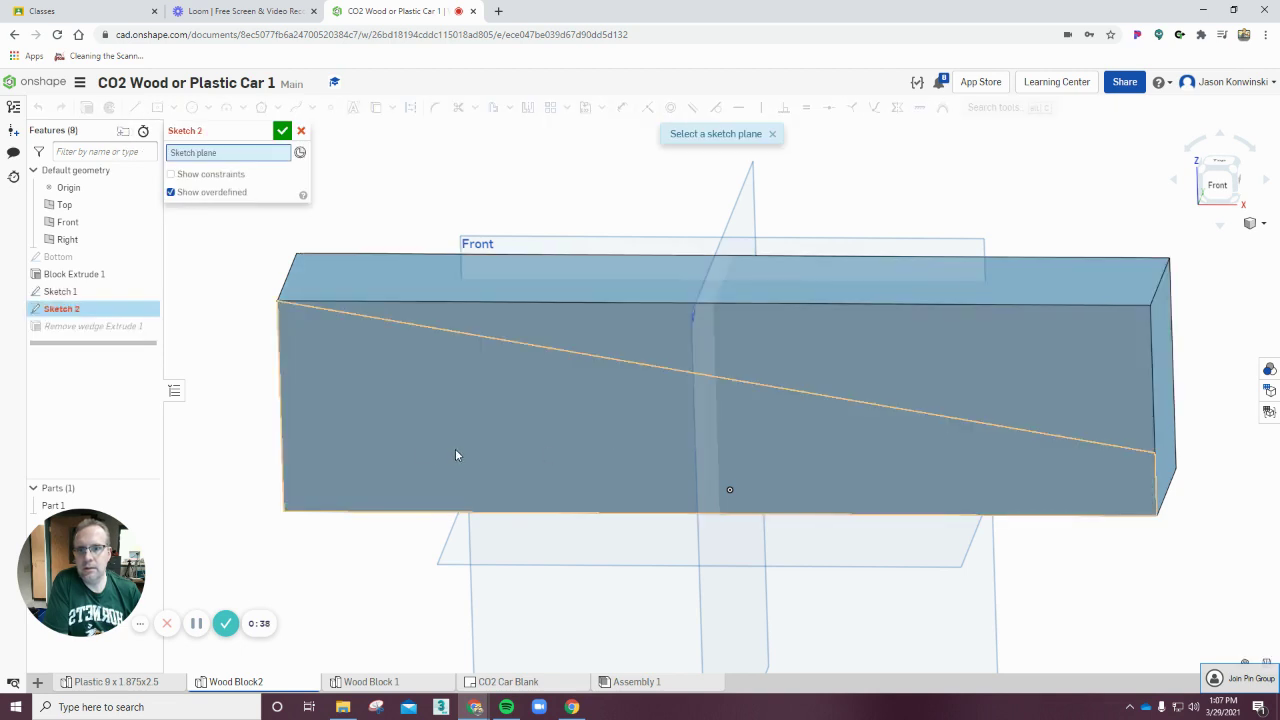
left_click(376, 447)
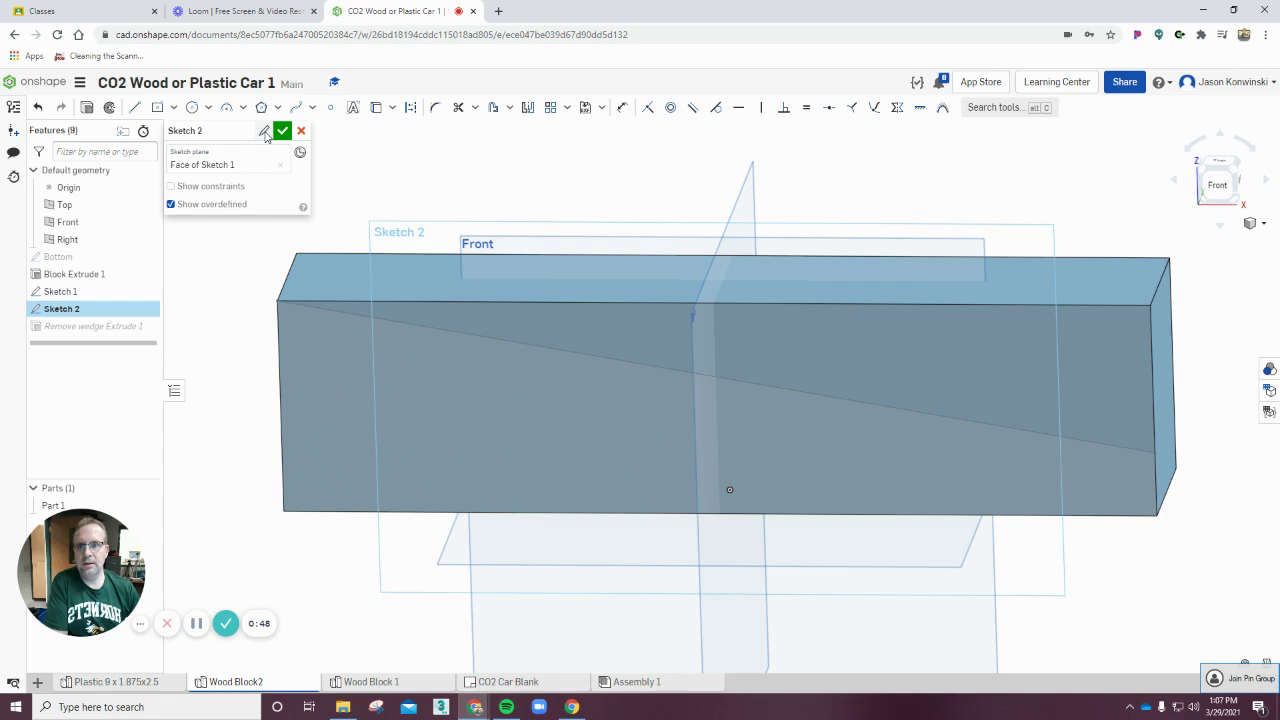
left_click(265, 133)
type("Axles")
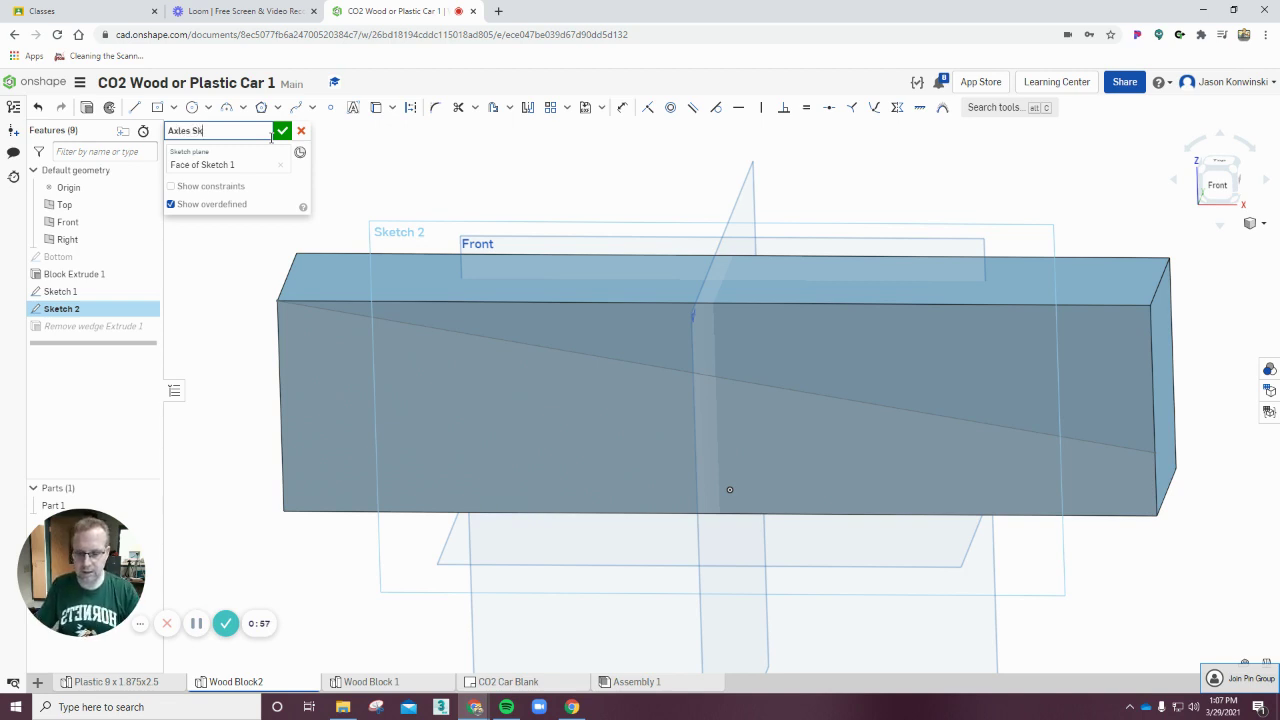
key("Return")
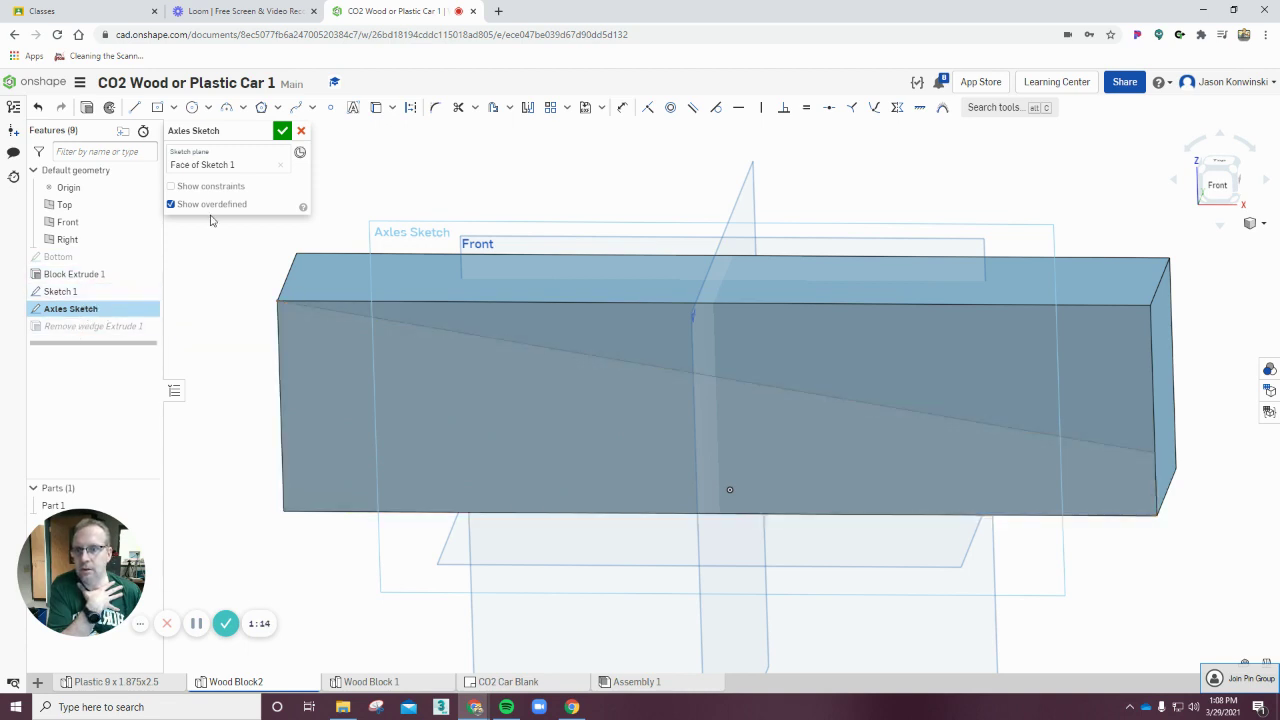
left_click(282, 132)
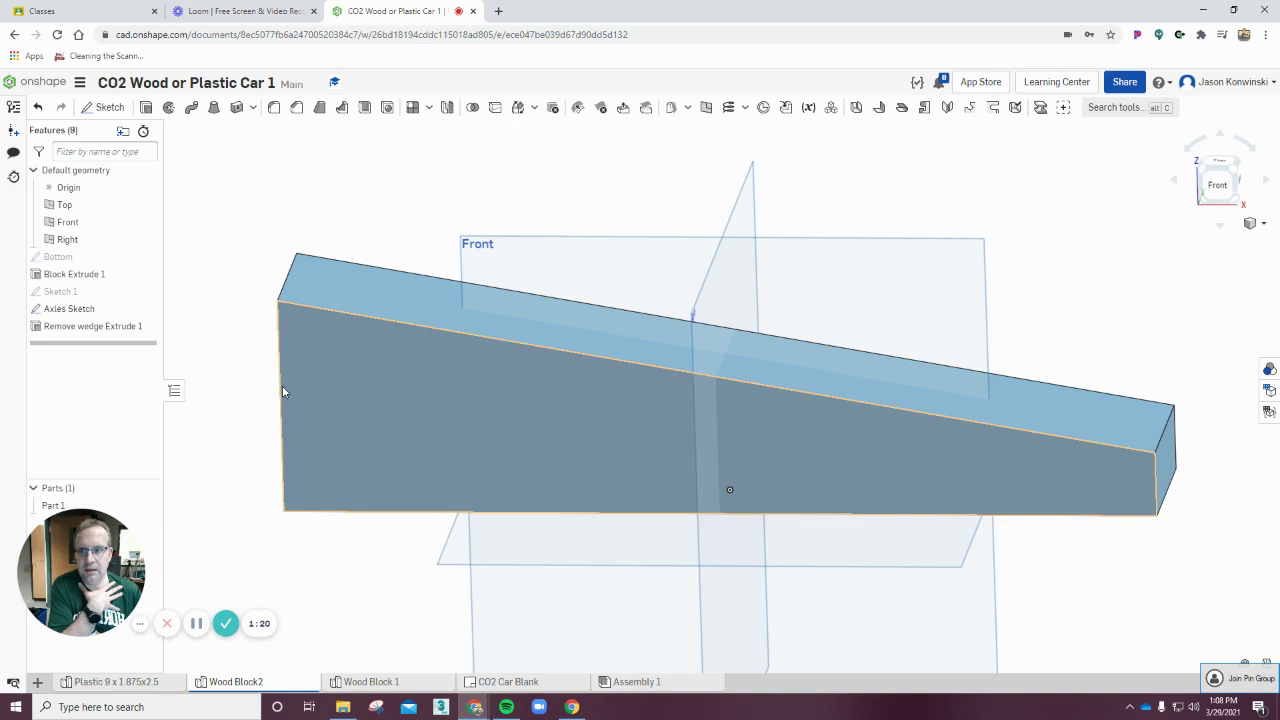
Step: Reorder Axles Sketch below Remove wedge Extrude 1 and reopen it for editing
double_click(67, 311)
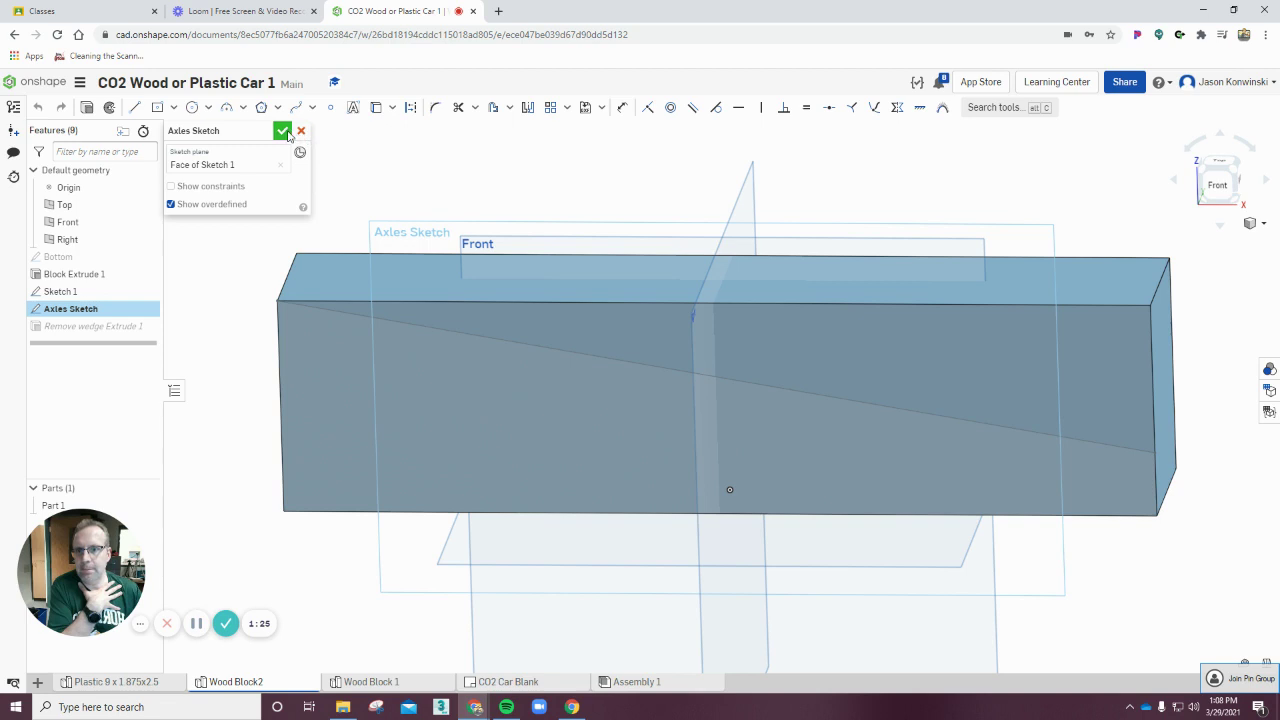
left_click(300, 133)
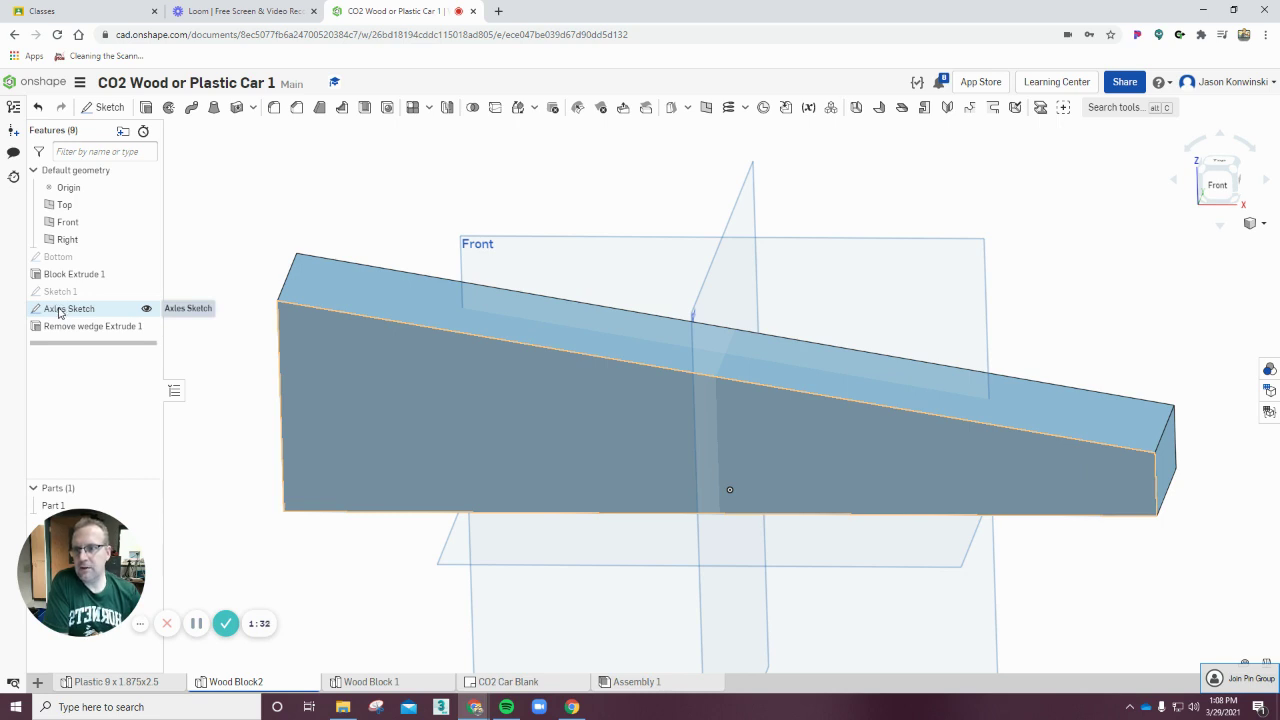
left_click_drag(60, 313, 51, 334)
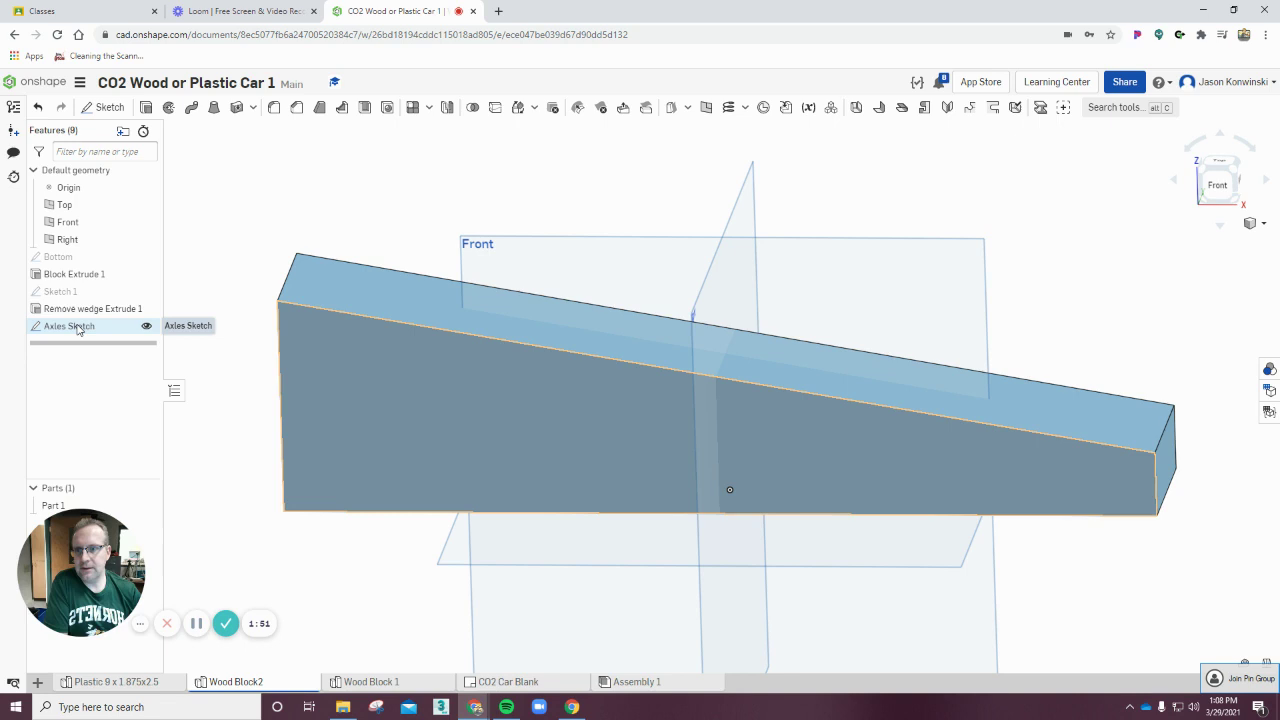
mouse_move(79, 330)
left_mouse_down()
mouse_move(81, 309)
mouse_move(81, 335)
left_mouse_up()
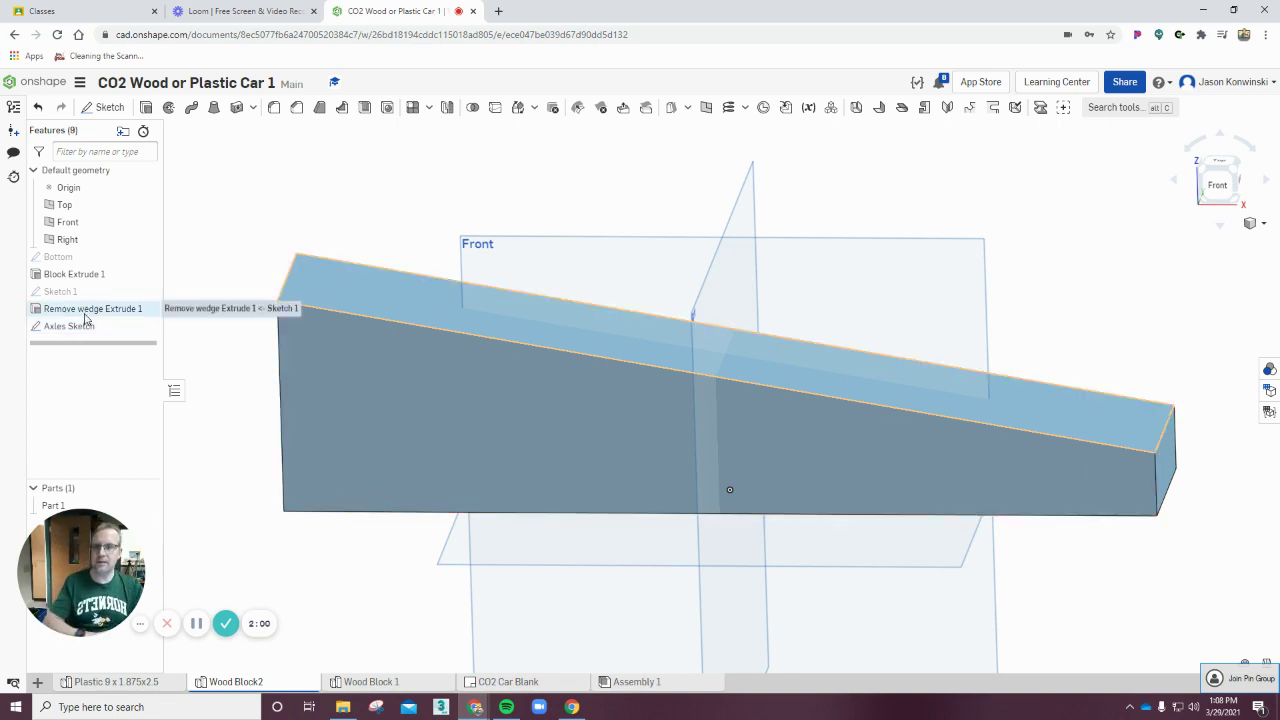
double_click(86, 328)
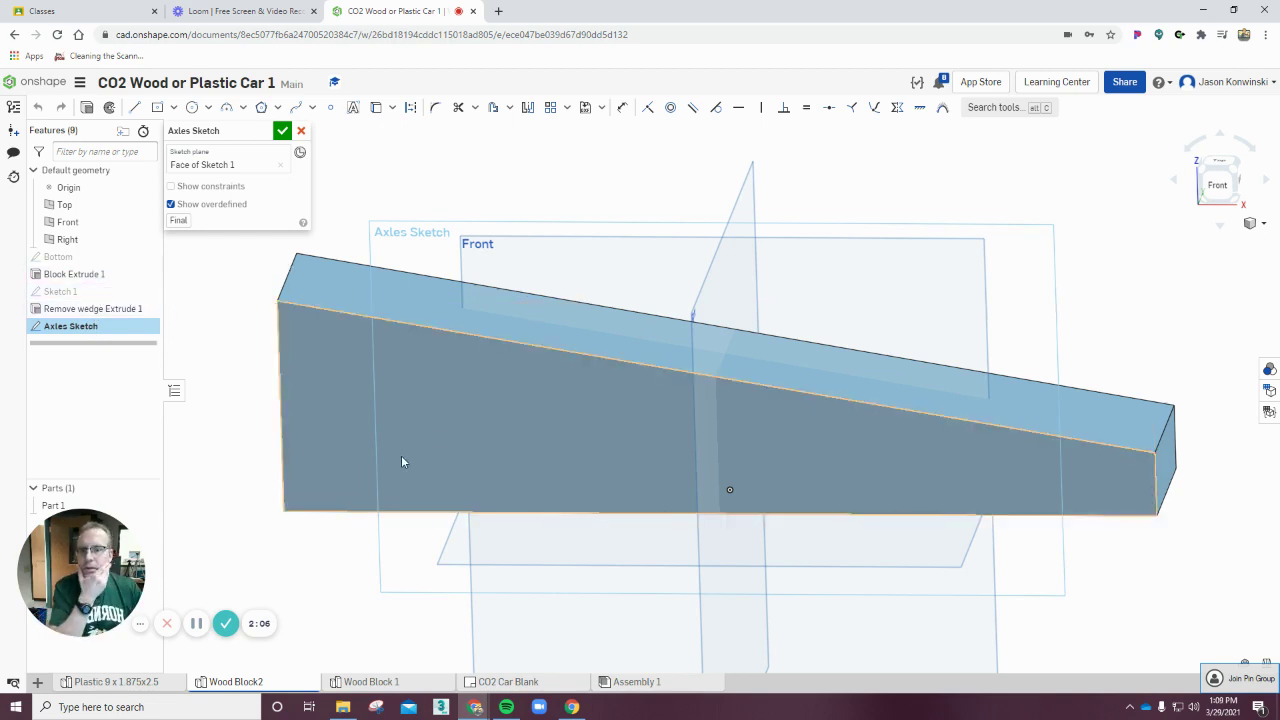
Step: Draw two center-point circles near the block's lower ends, each 3/16 in diameter
left_click(191, 108)
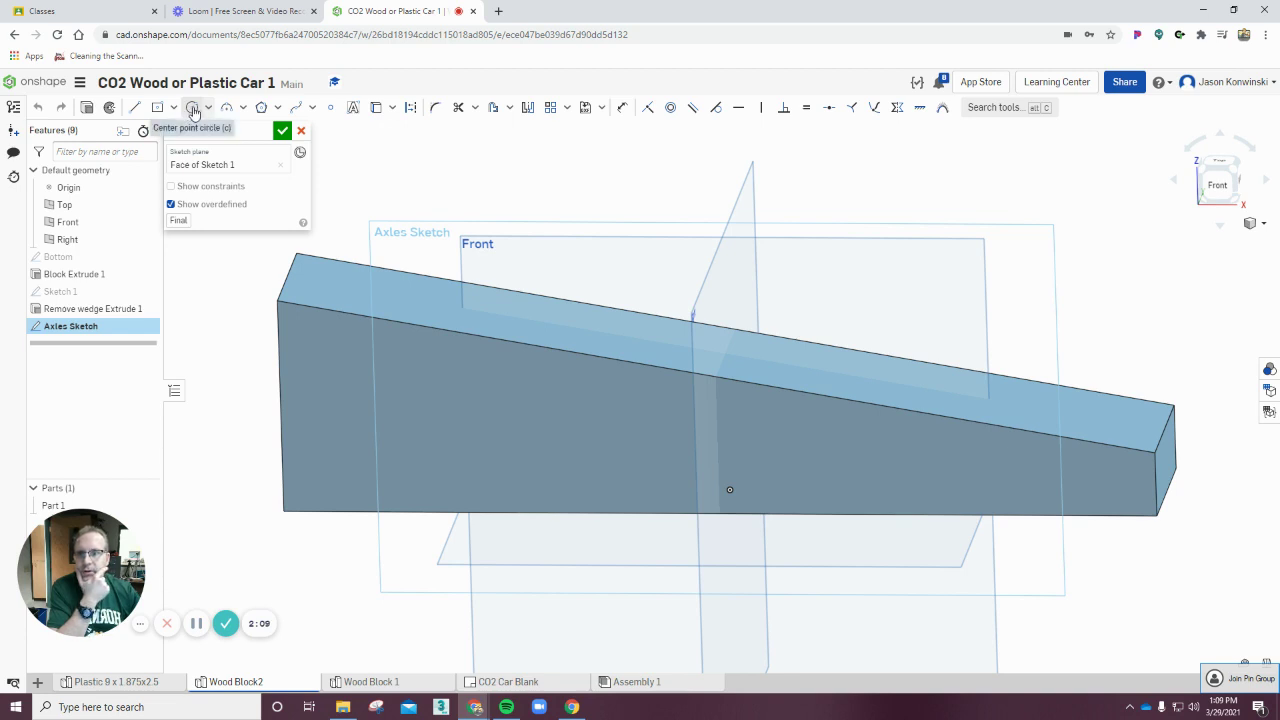
left_click(427, 482)
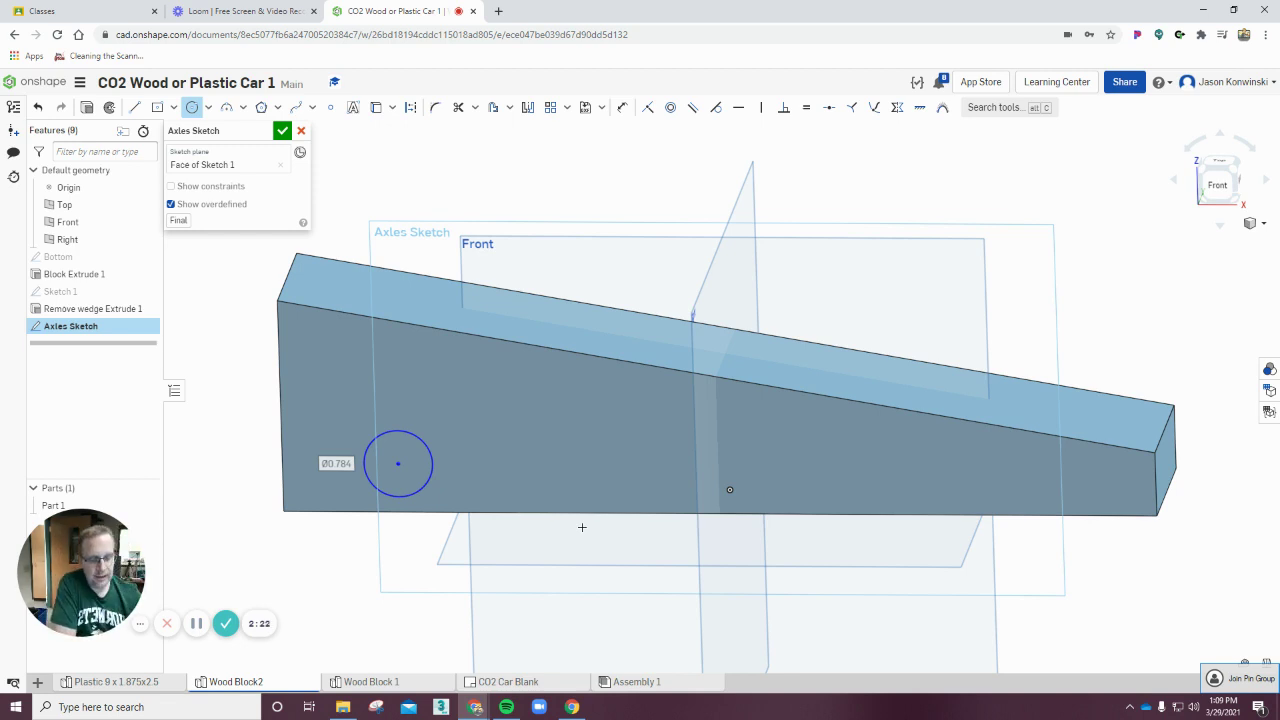
type("3")
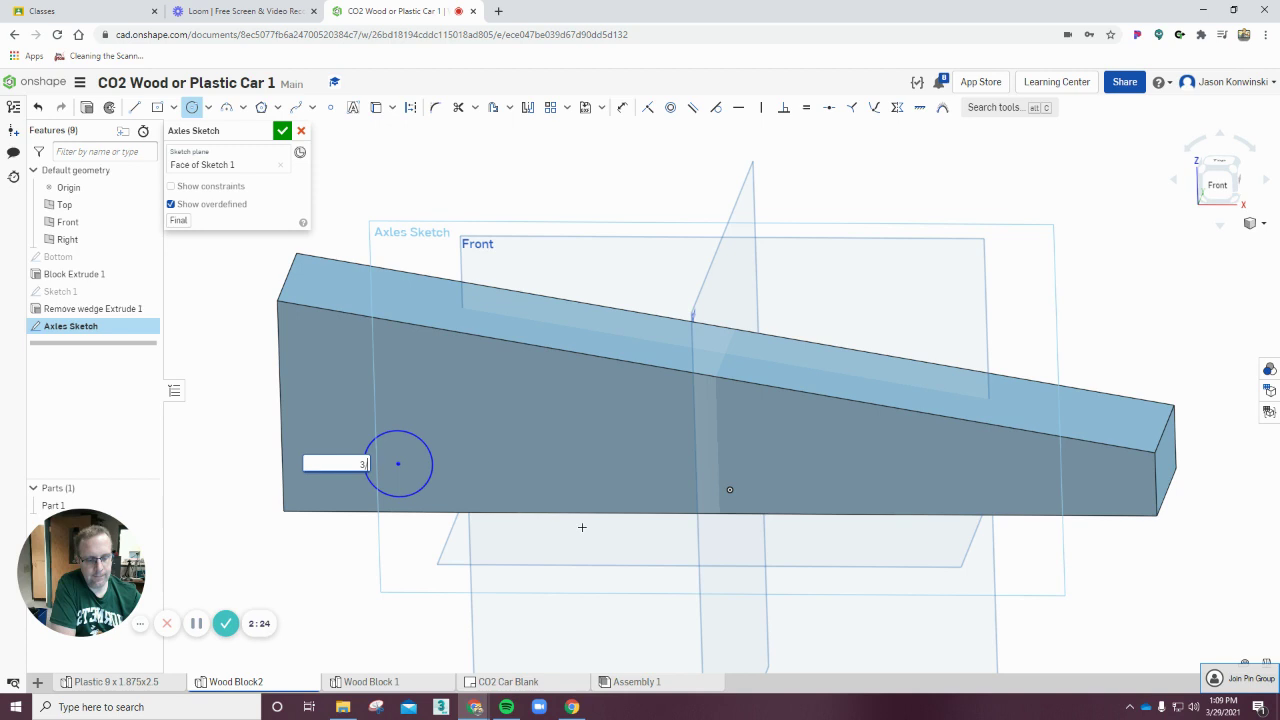
type("/16")
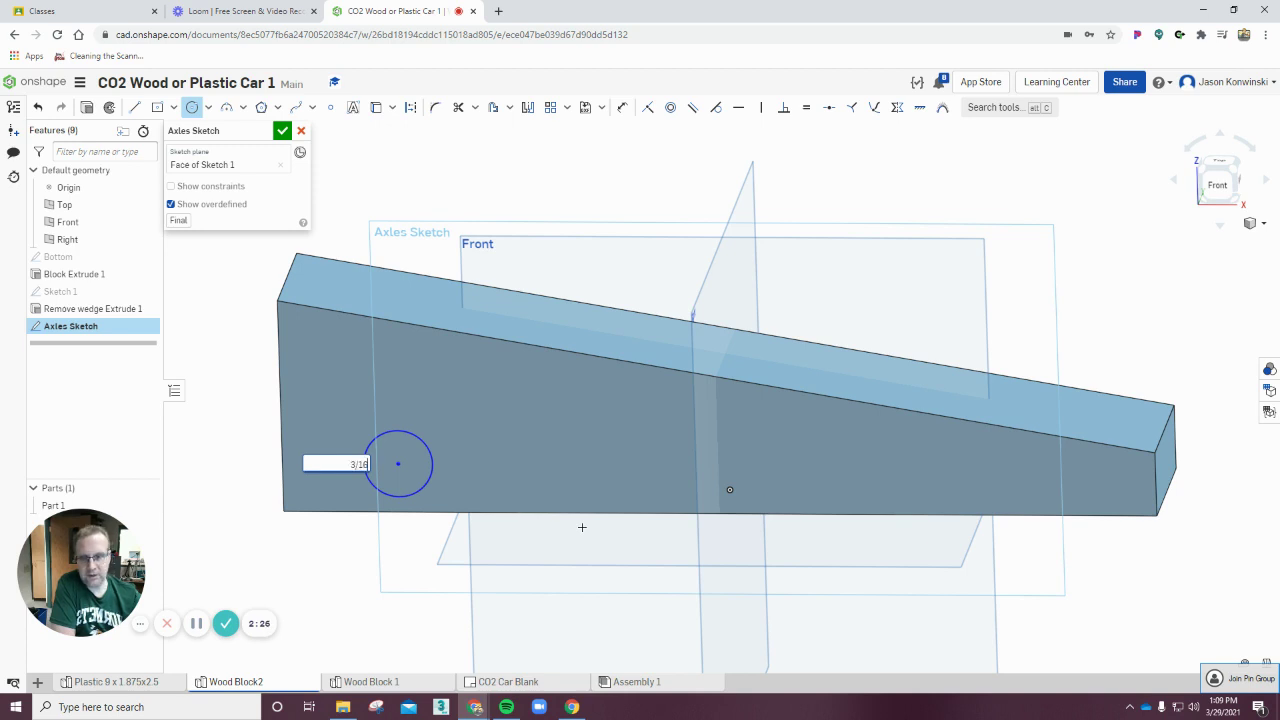
key("Return")
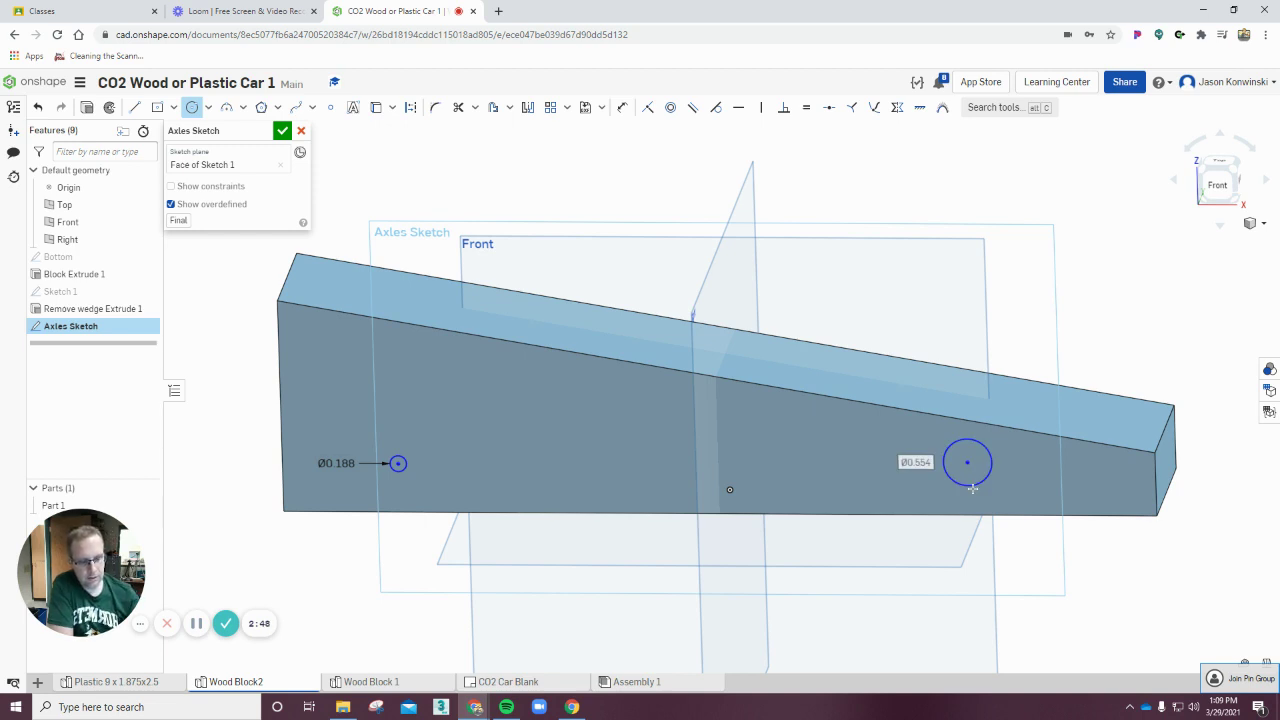
type("3/16")
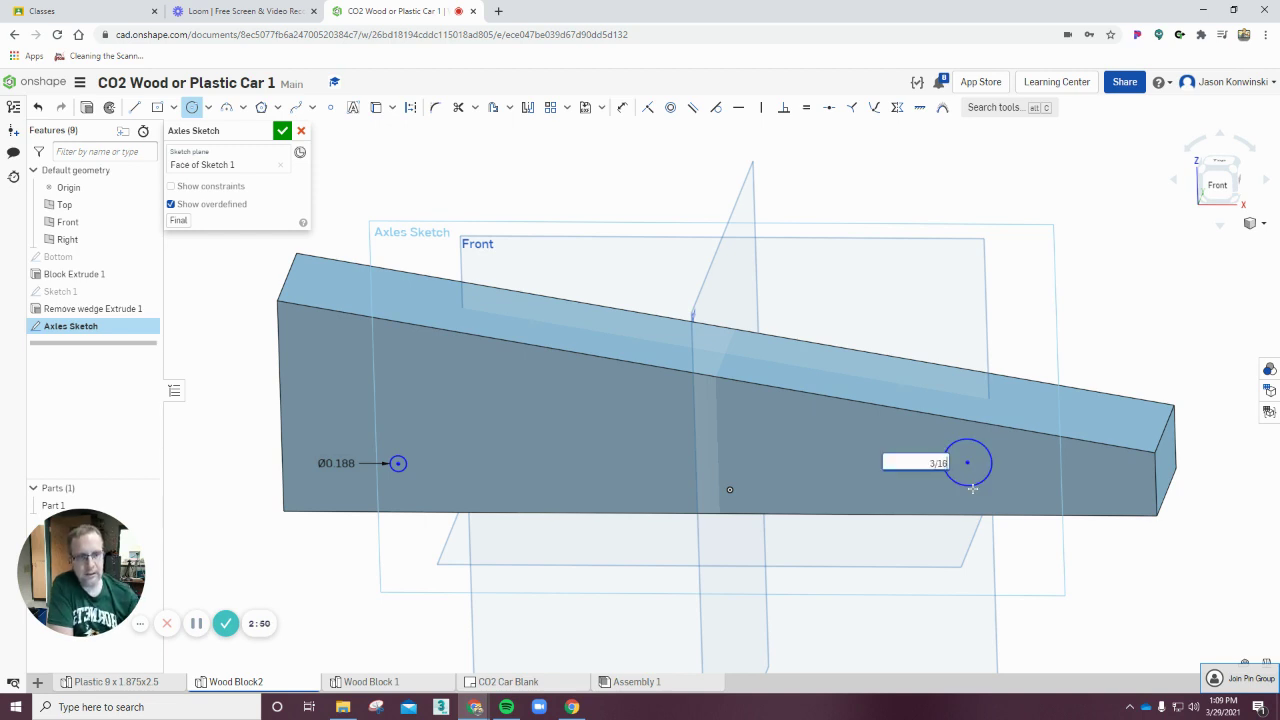
key("Return")
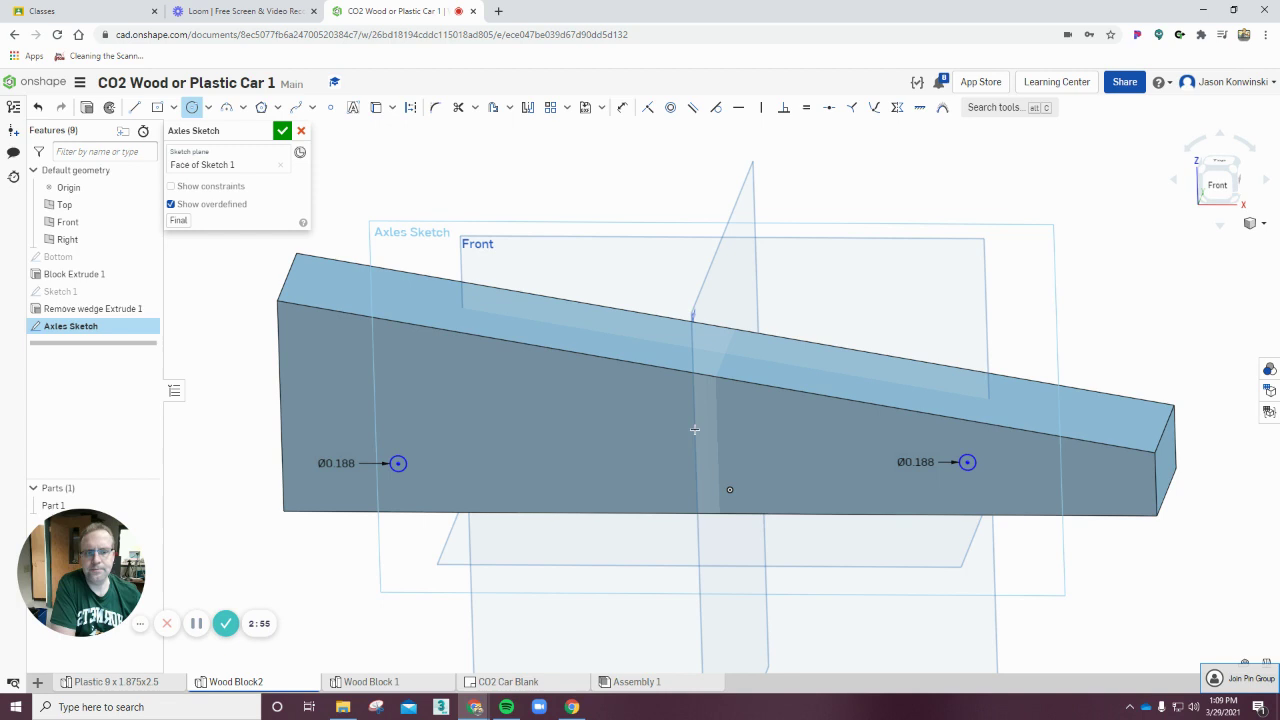
Step: Dimension the left axle circle 2 in from the block's left end
left_click(621, 112)
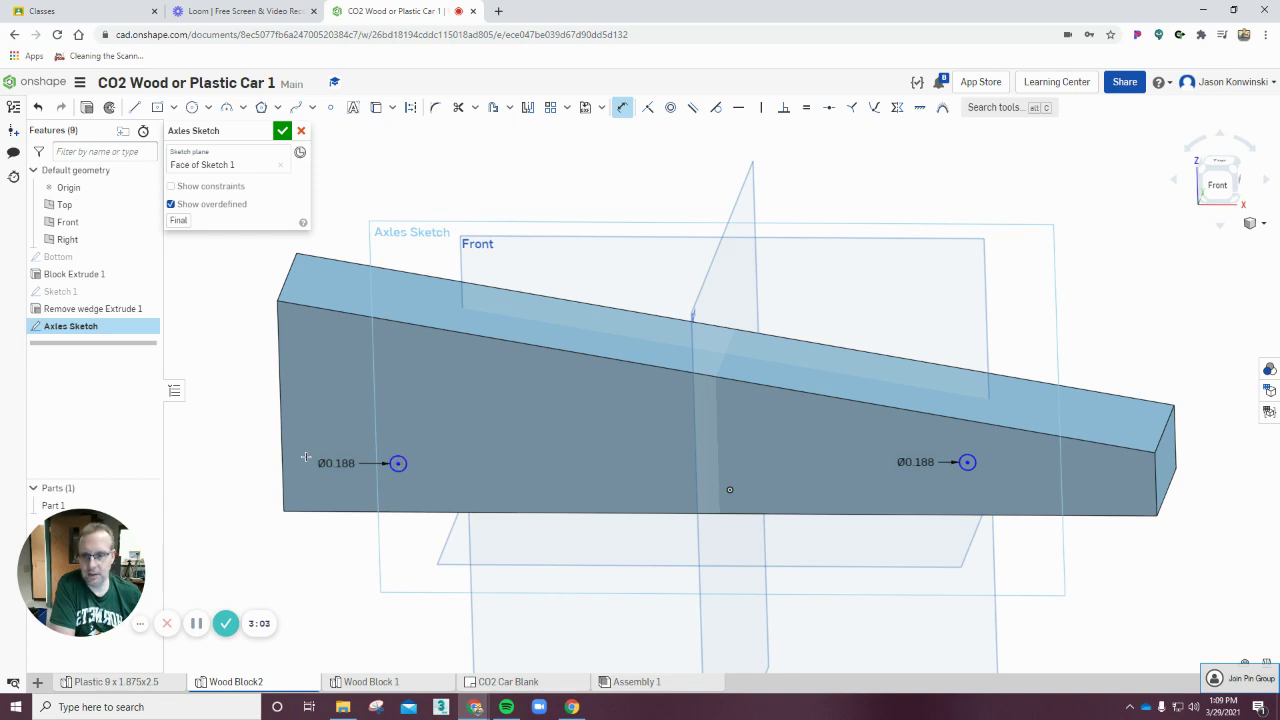
left_click(398, 463)
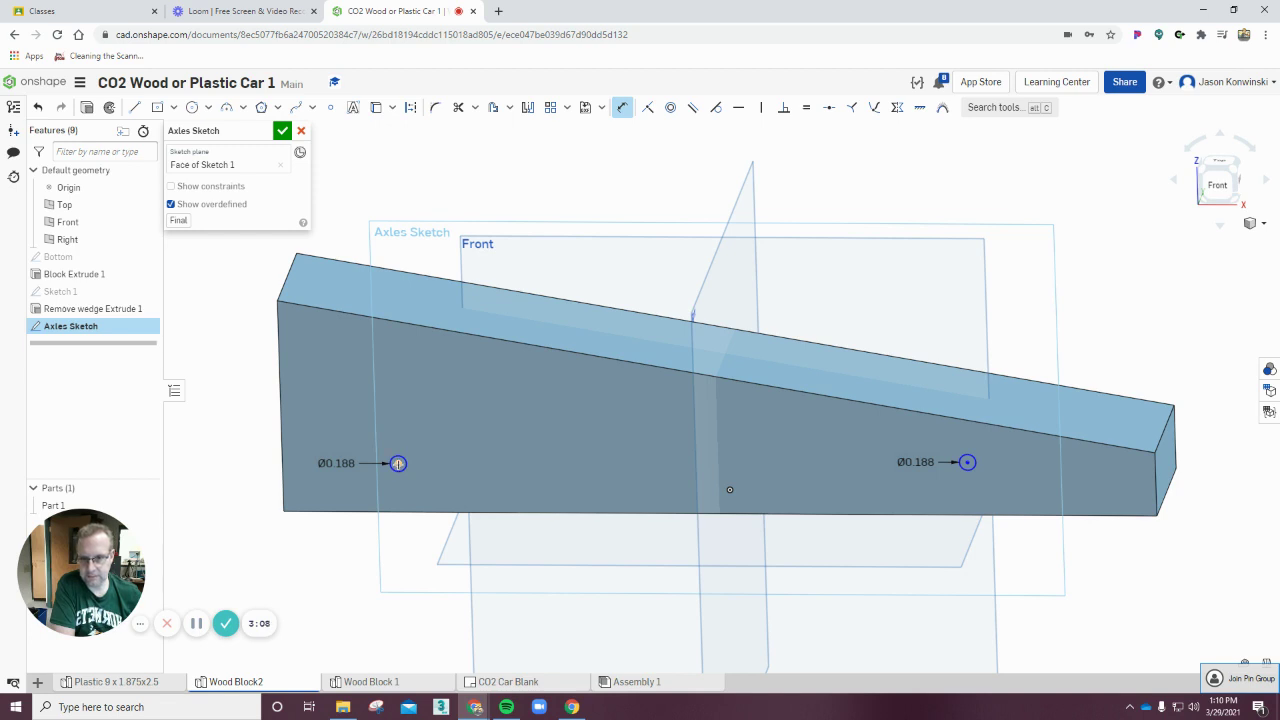
left_click(398, 463)
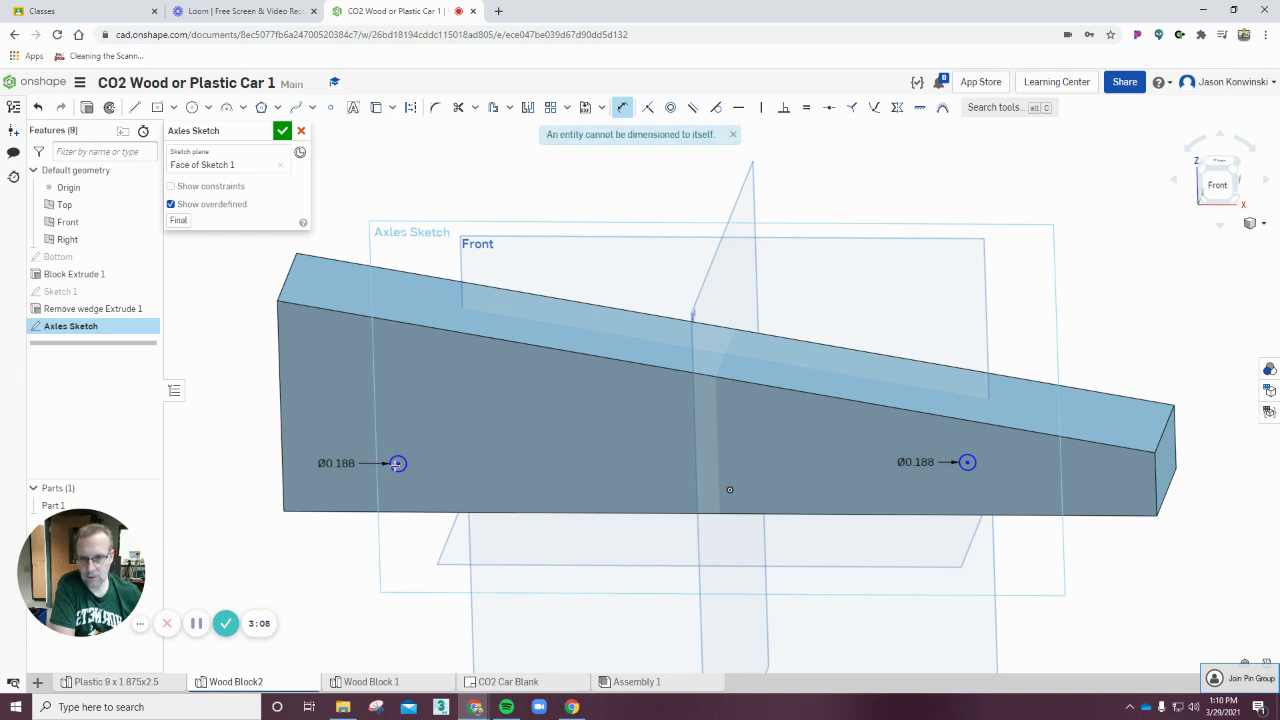
left_click(281, 465)
left_click(398, 463)
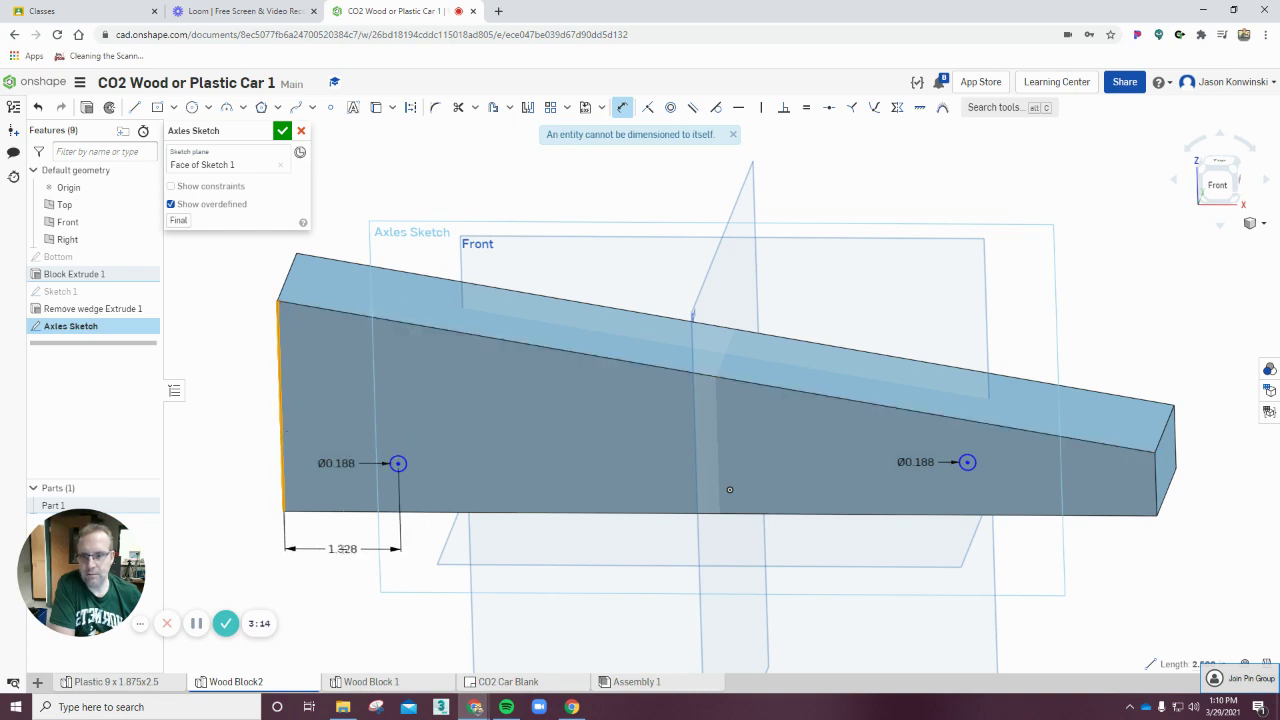
left_click(345, 552)
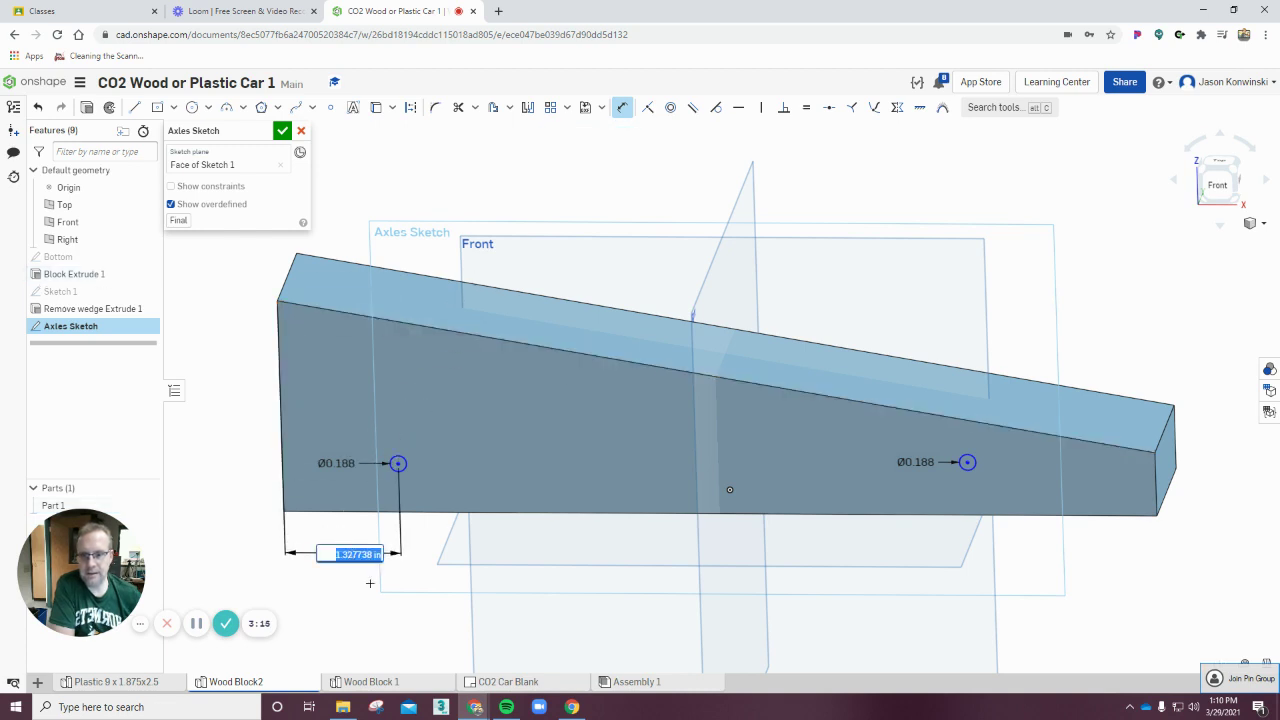
type("2")
key("Return")
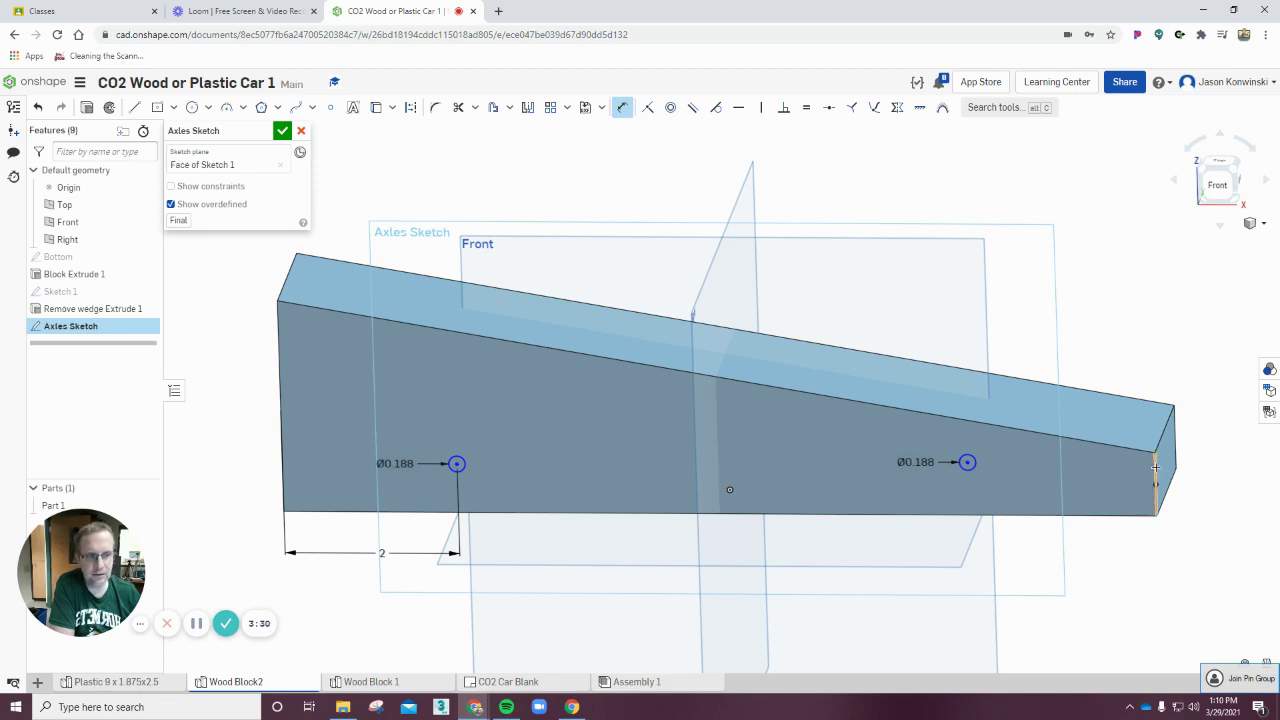
Step: Dimension the right axle circle 1 in from the block's right end
left_click(1155, 466)
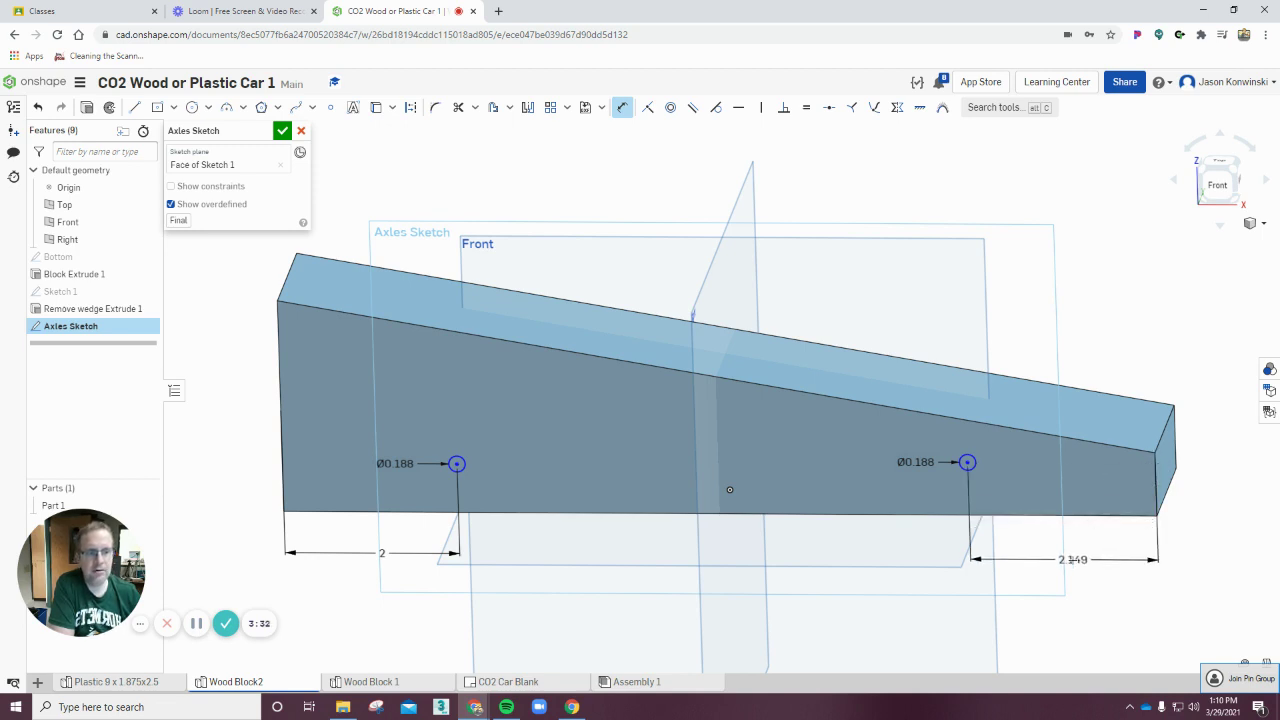
left_click(1079, 560)
key("BackSpace")
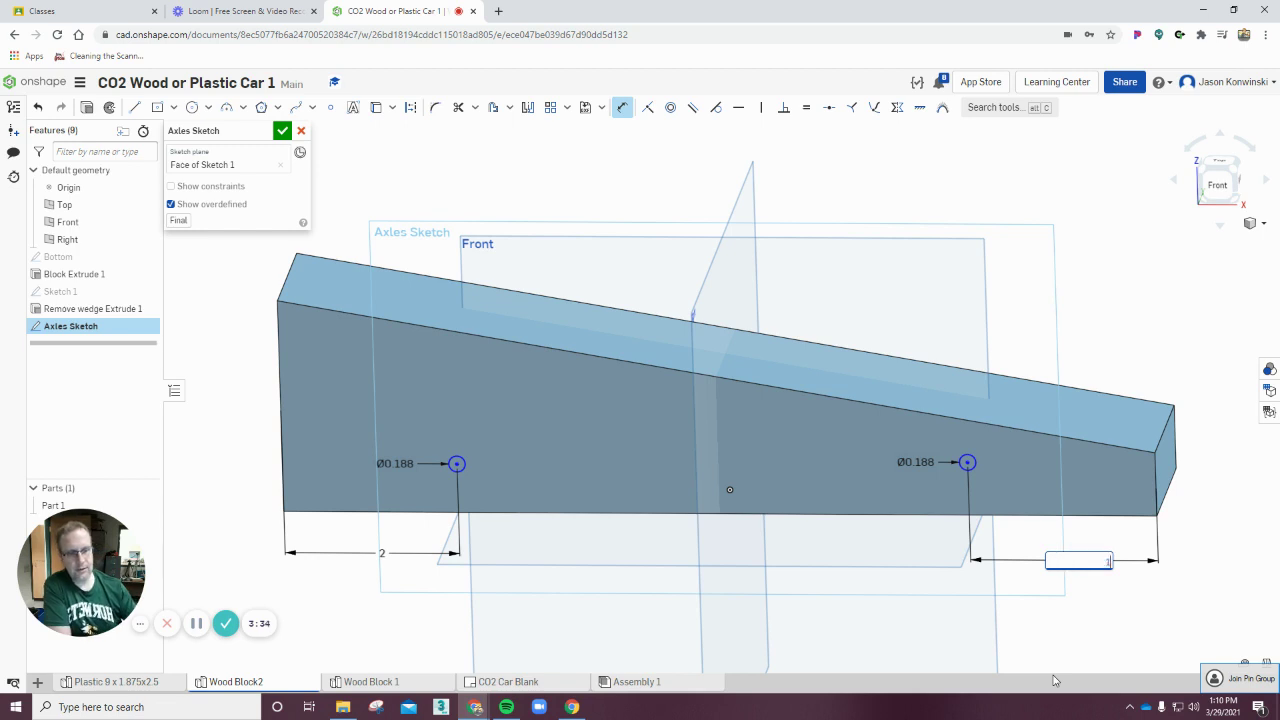
type("1")
key("Return")
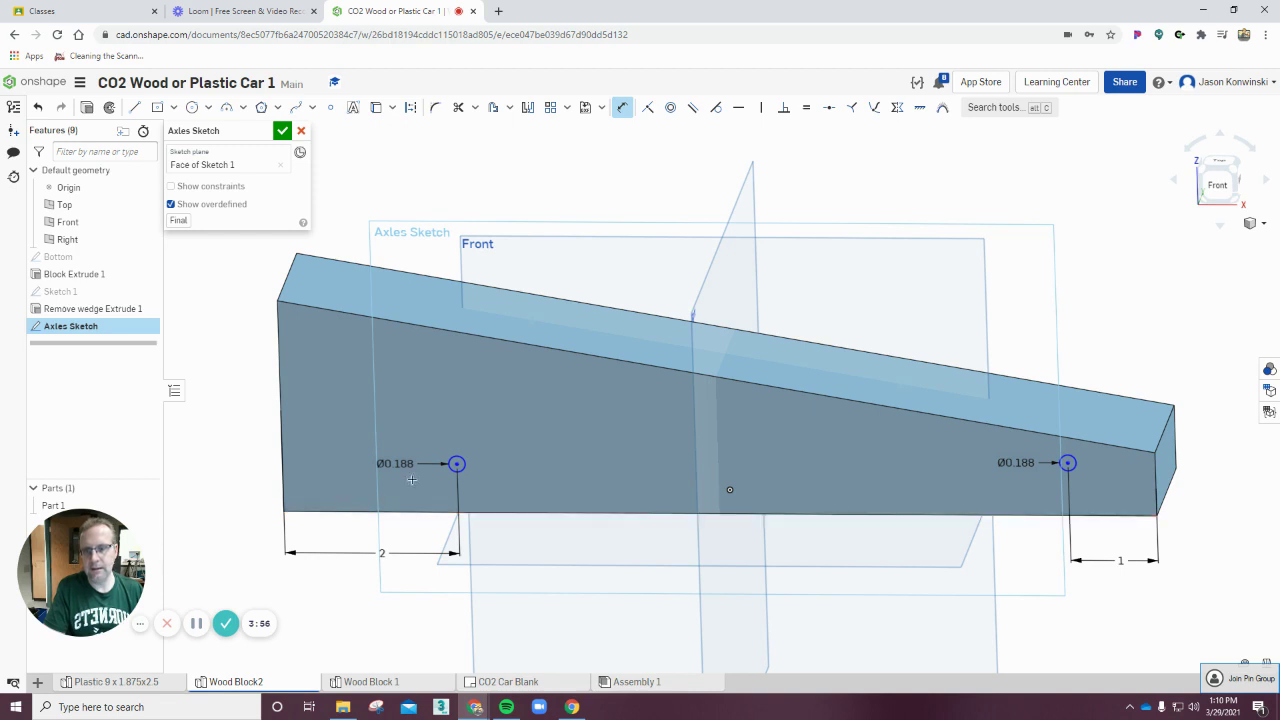
Step: Set the left axle circle's height above the bottom edge to 0.25
left_click(405, 511)
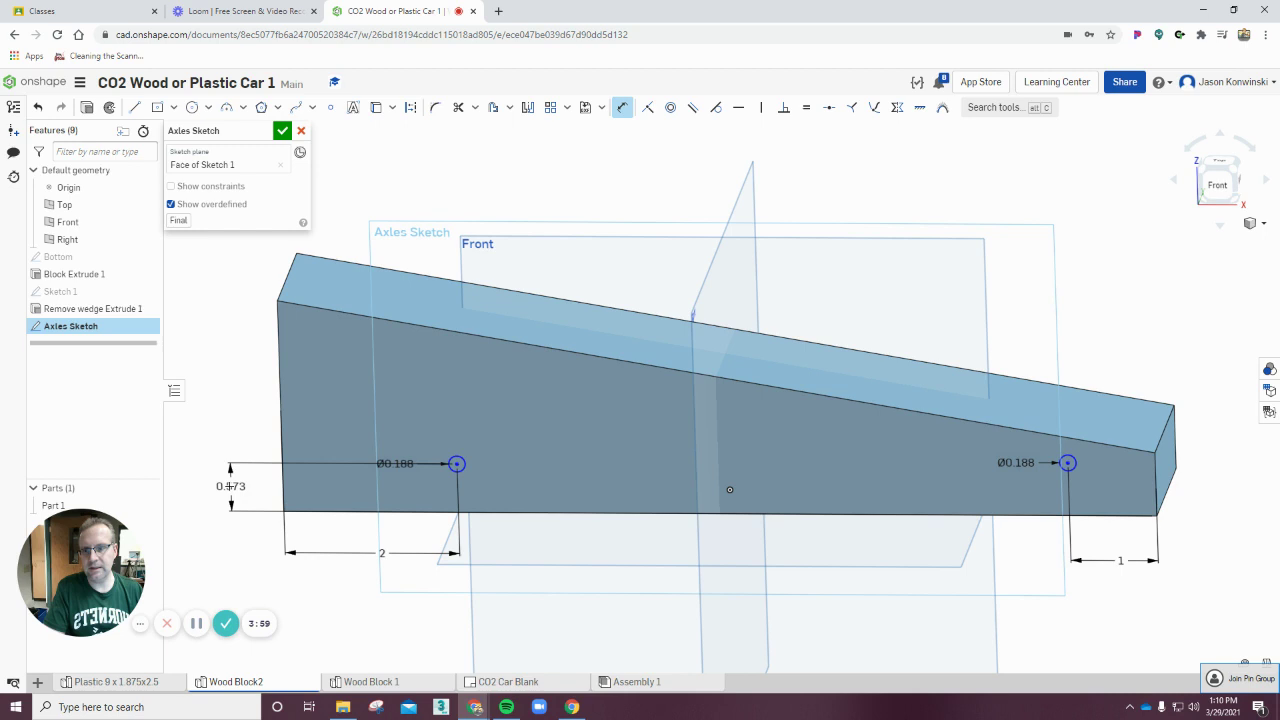
left_click(227, 486)
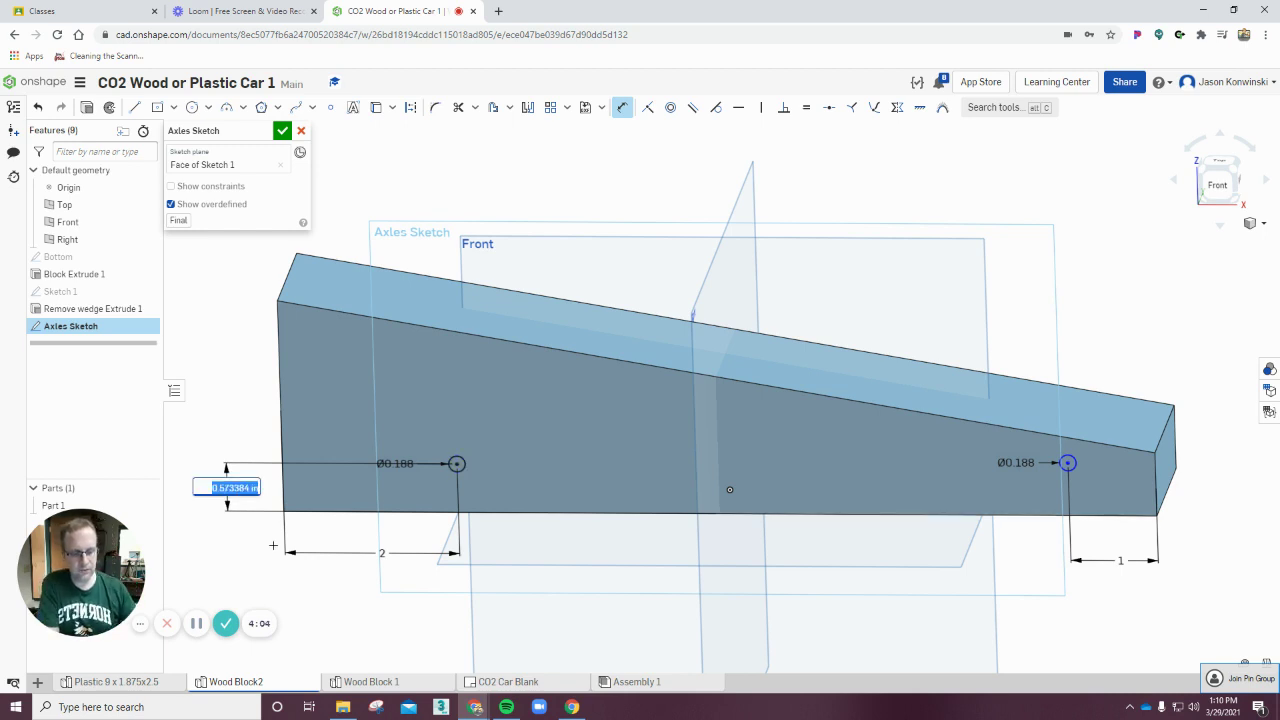
key("BackSpace")
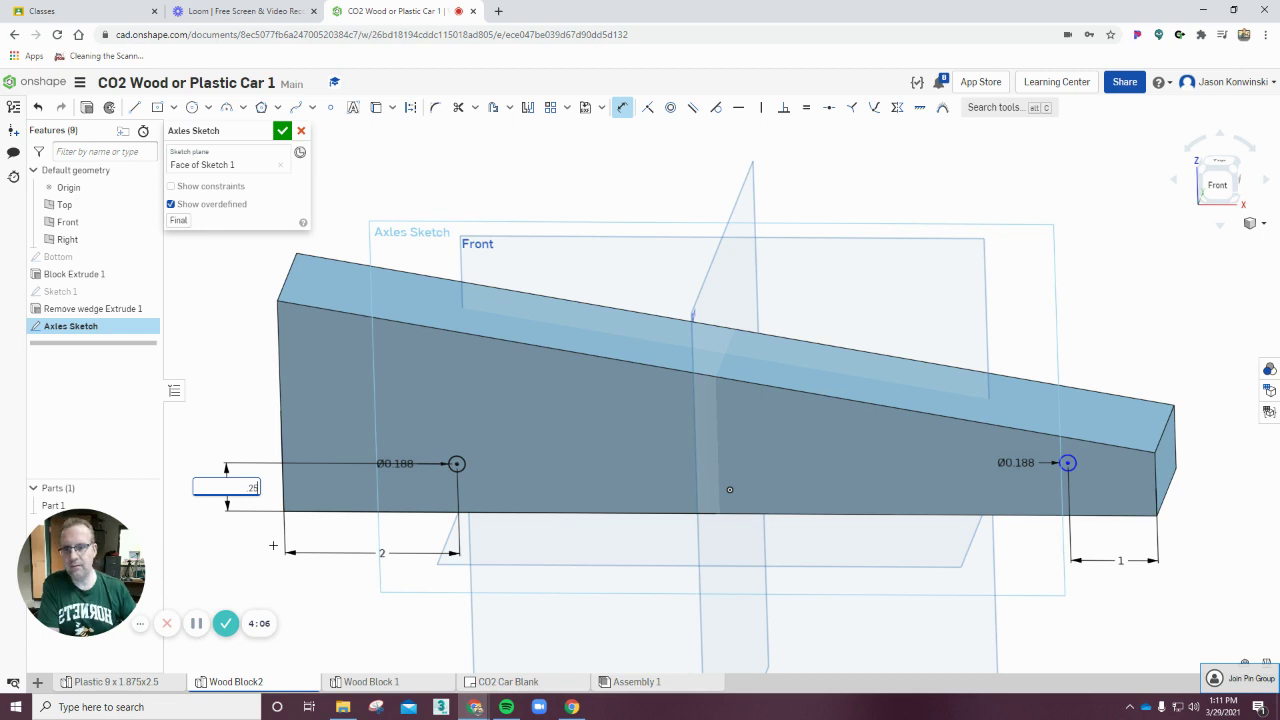
key("Return")
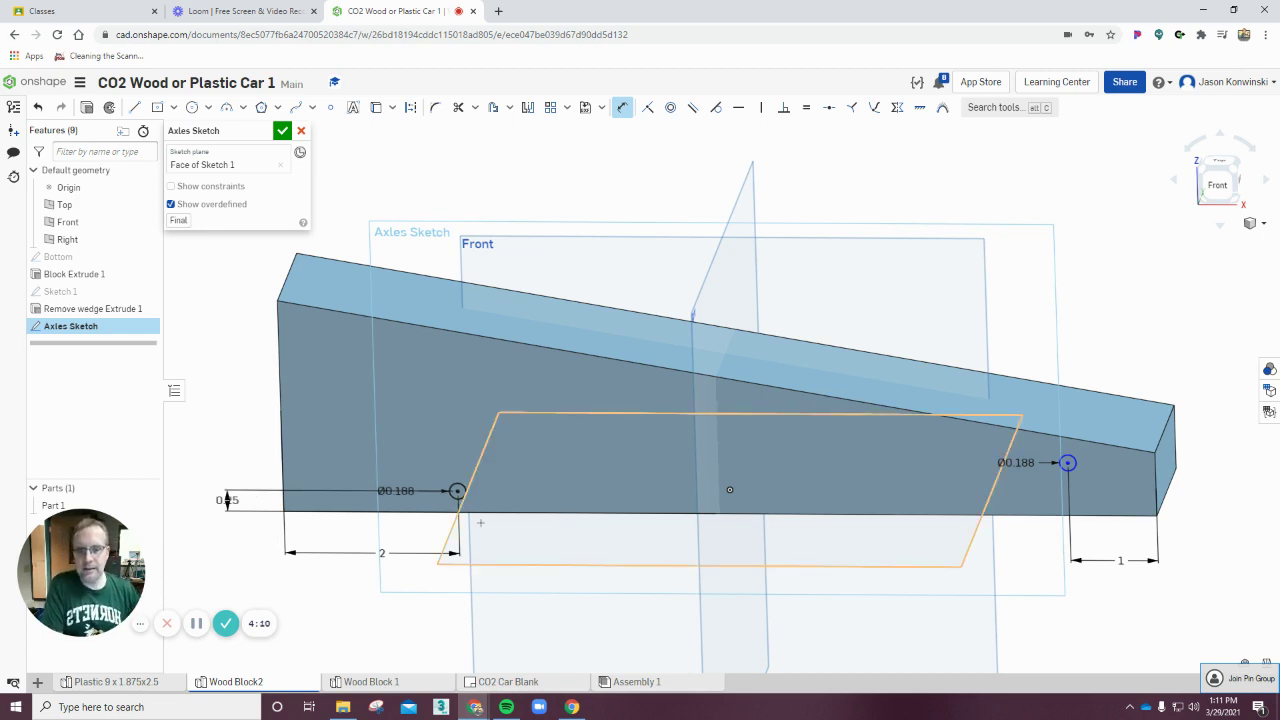
Step: Dimension the right axle circle's height above the bottom edge, entering .625
left_click(1068, 463)
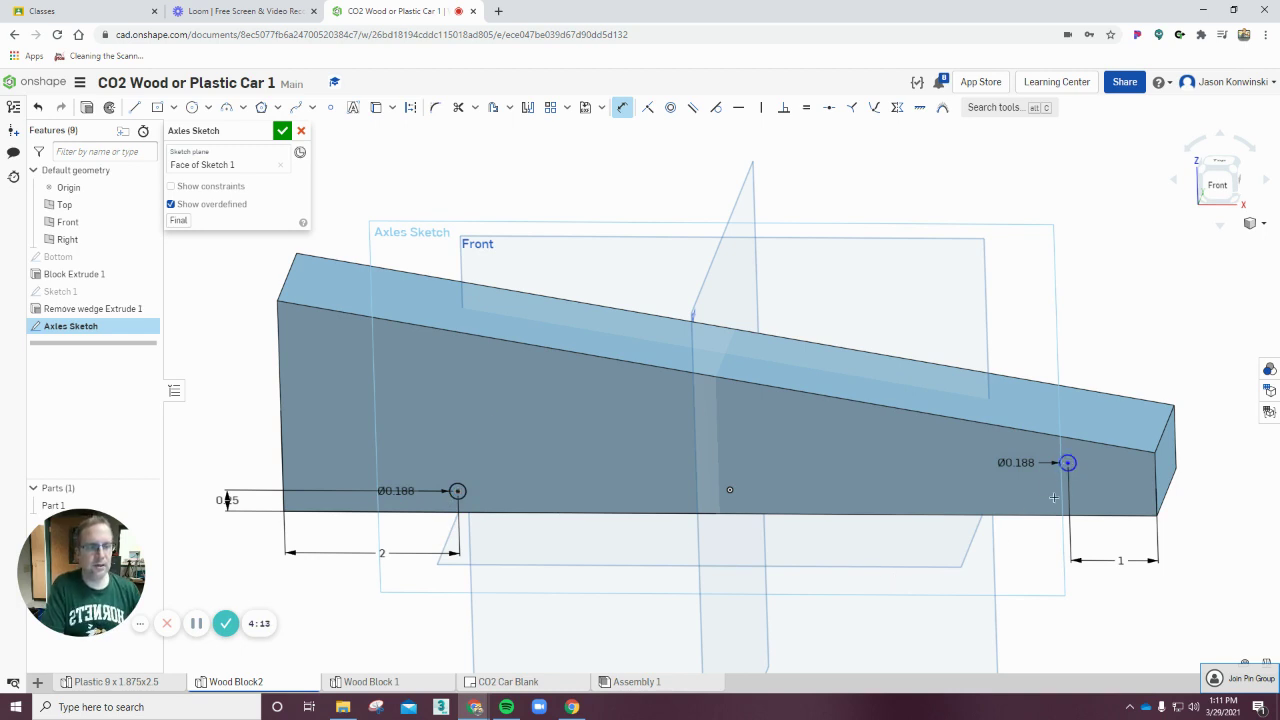
left_click(1050, 514)
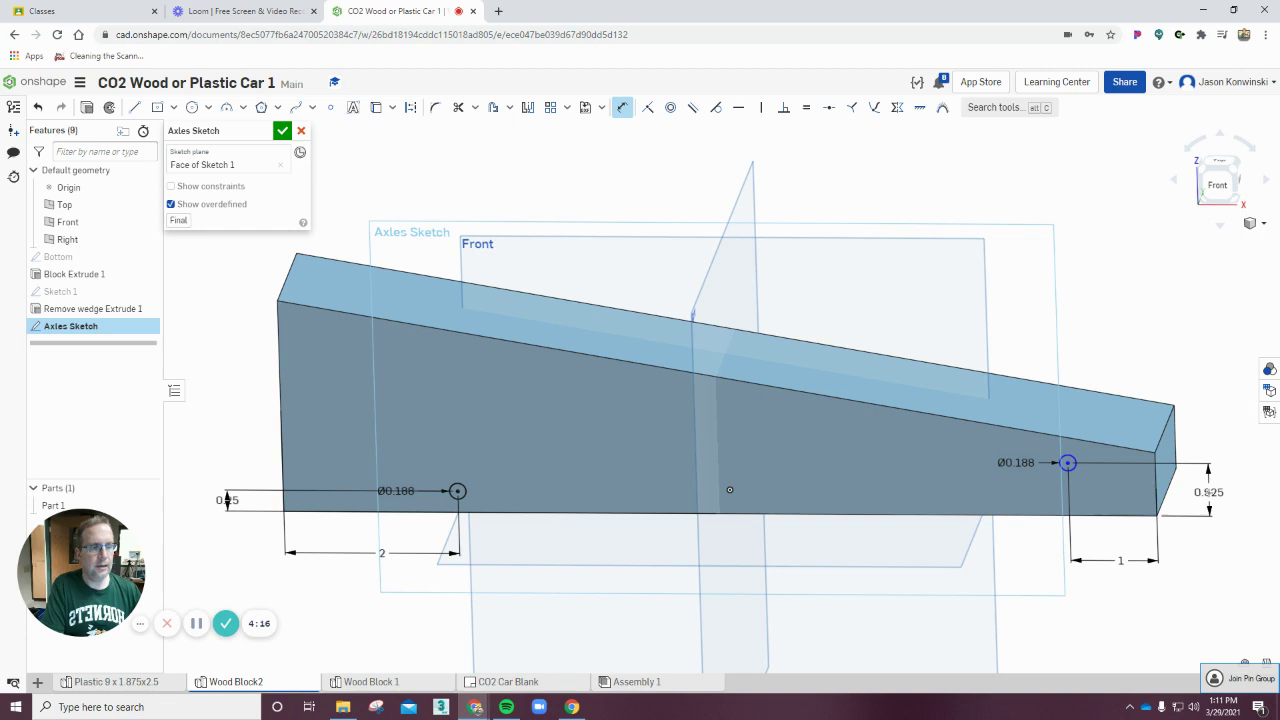
left_click(1212, 491)
key("BackSpace")
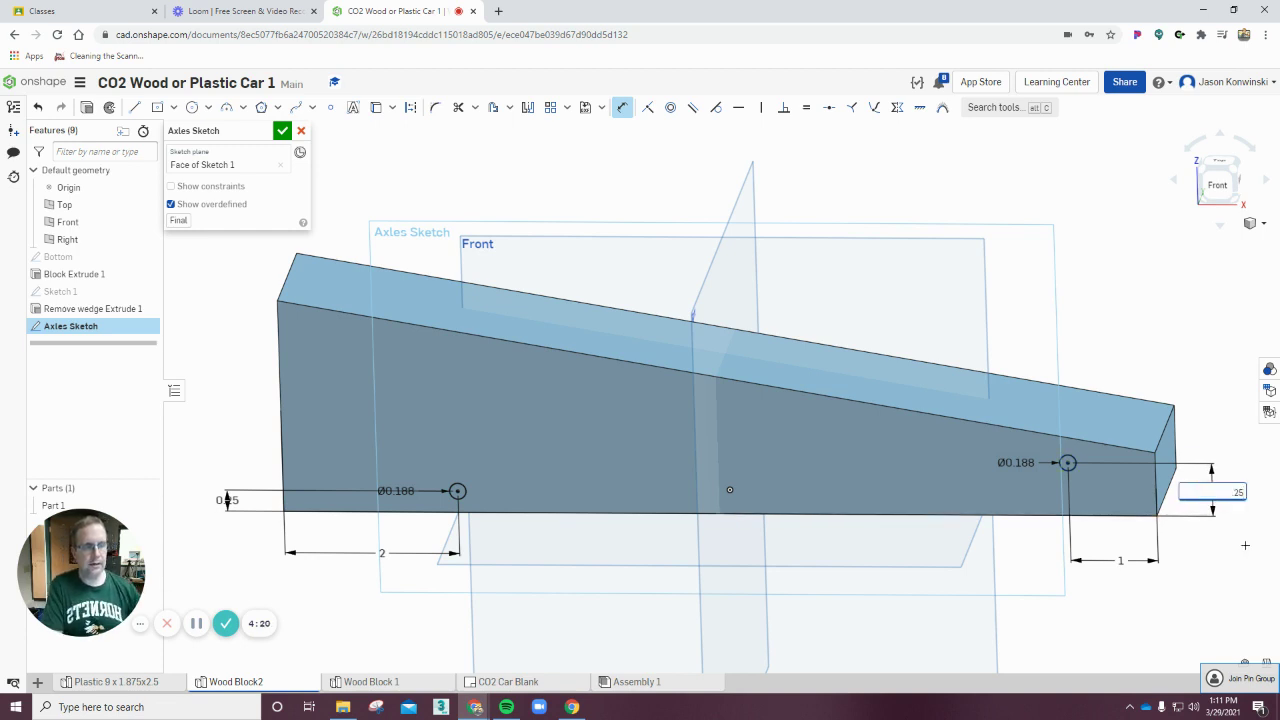
type(".625")
key("Return")
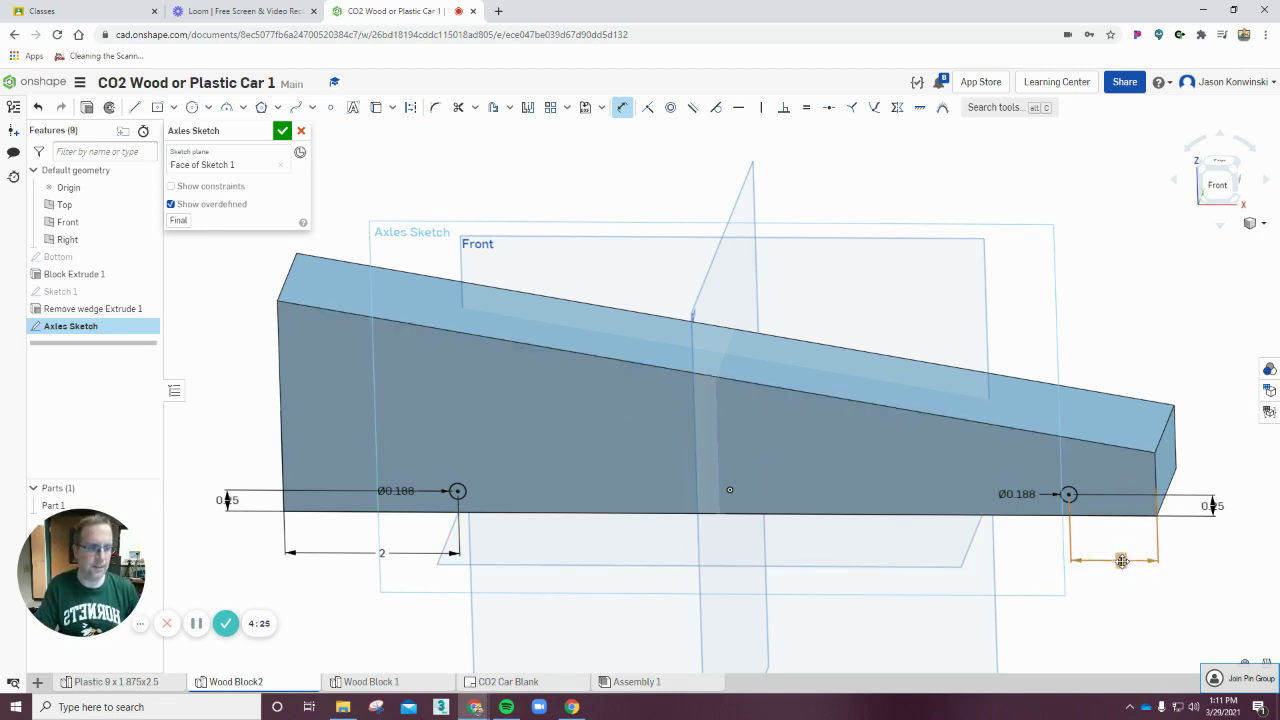
Step: Change both axle end-distance dimensions to 1.5 in
double_click(1121, 561)
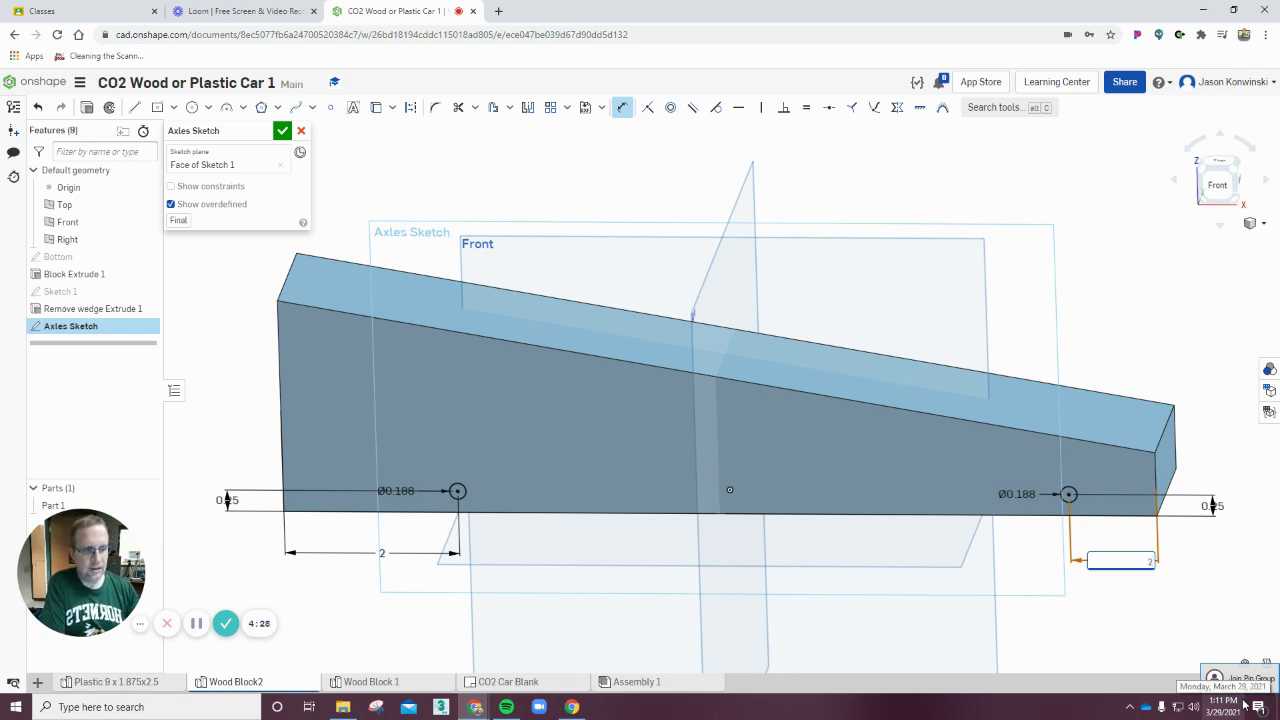
type("2")
key("Return")
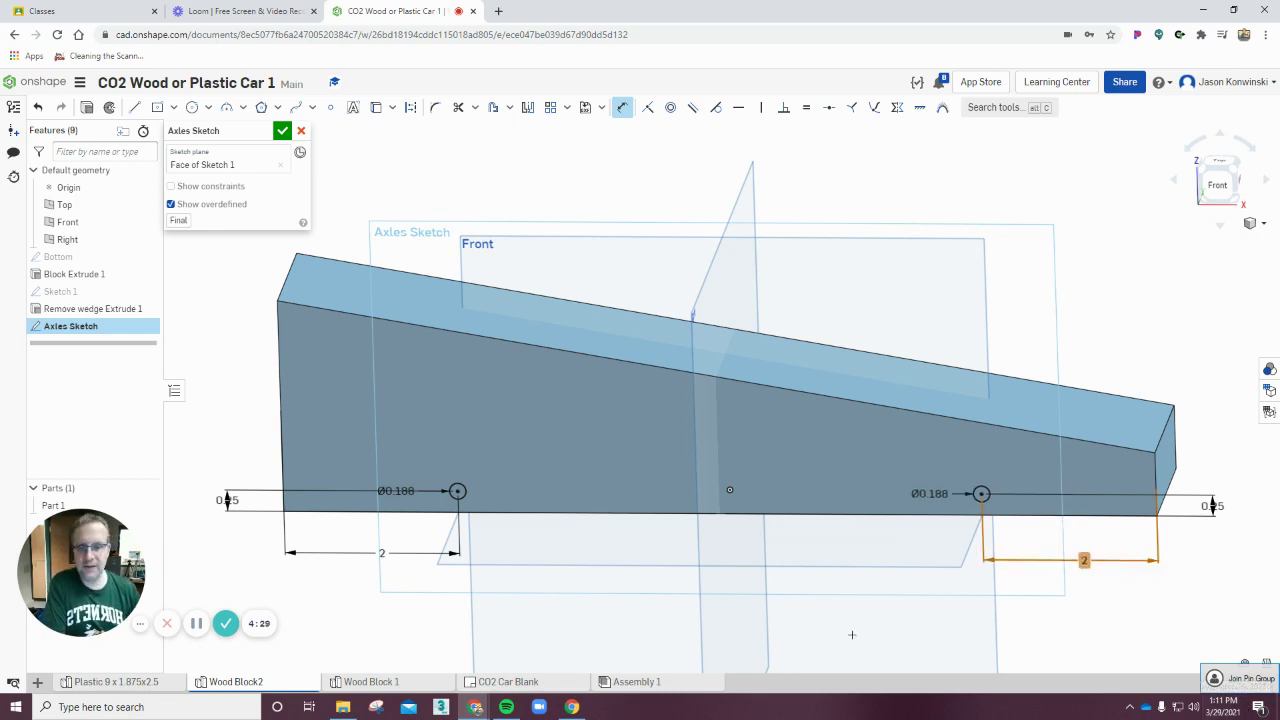
double_click(1084, 560)
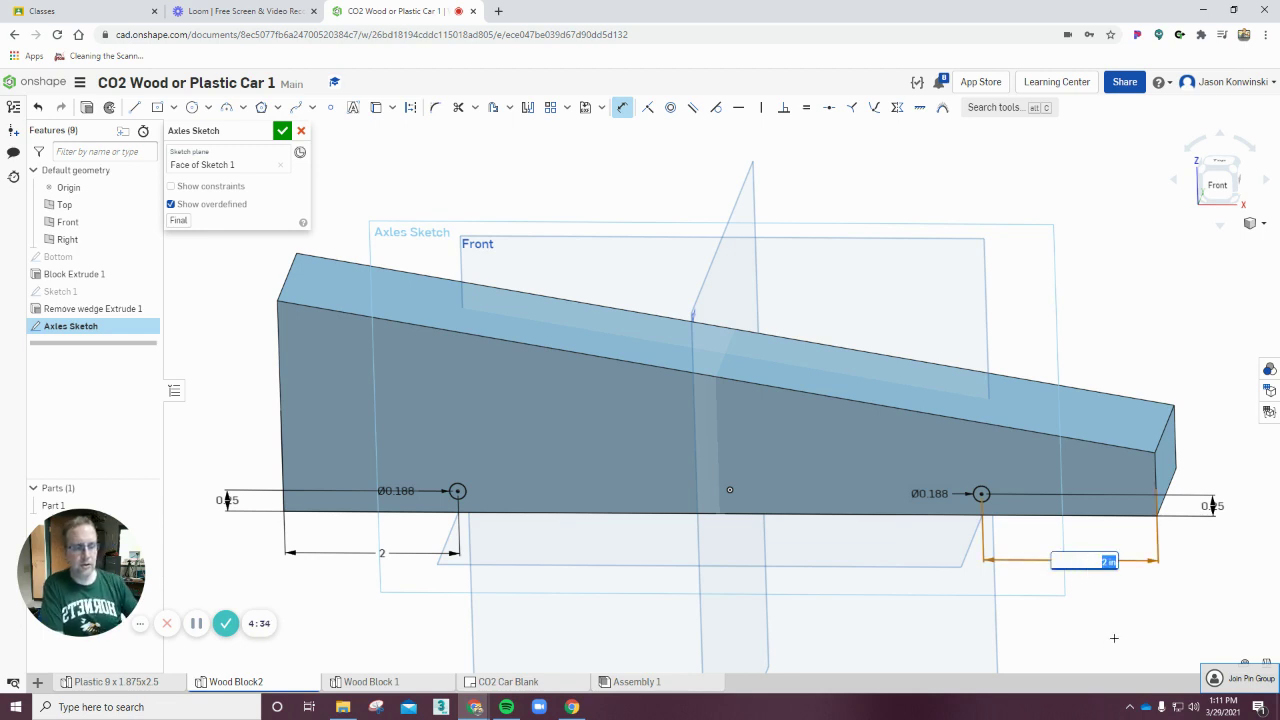
type("1")
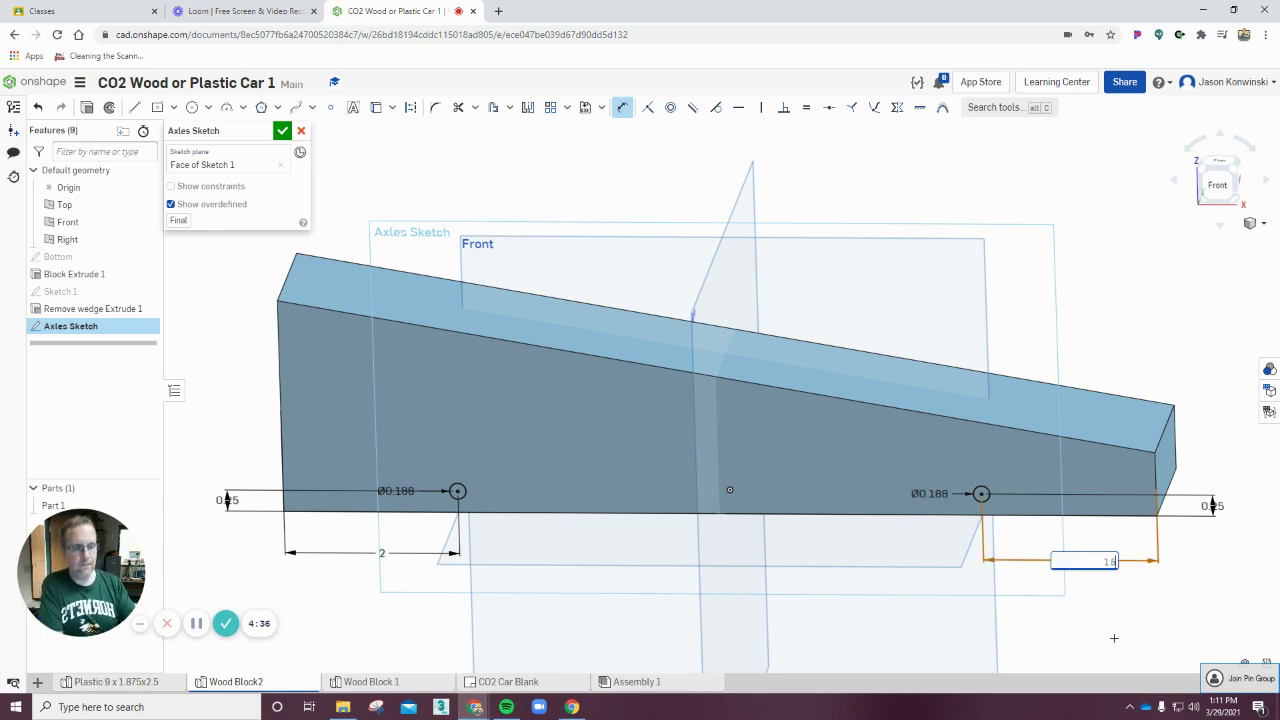
type(".5")
key("Return")
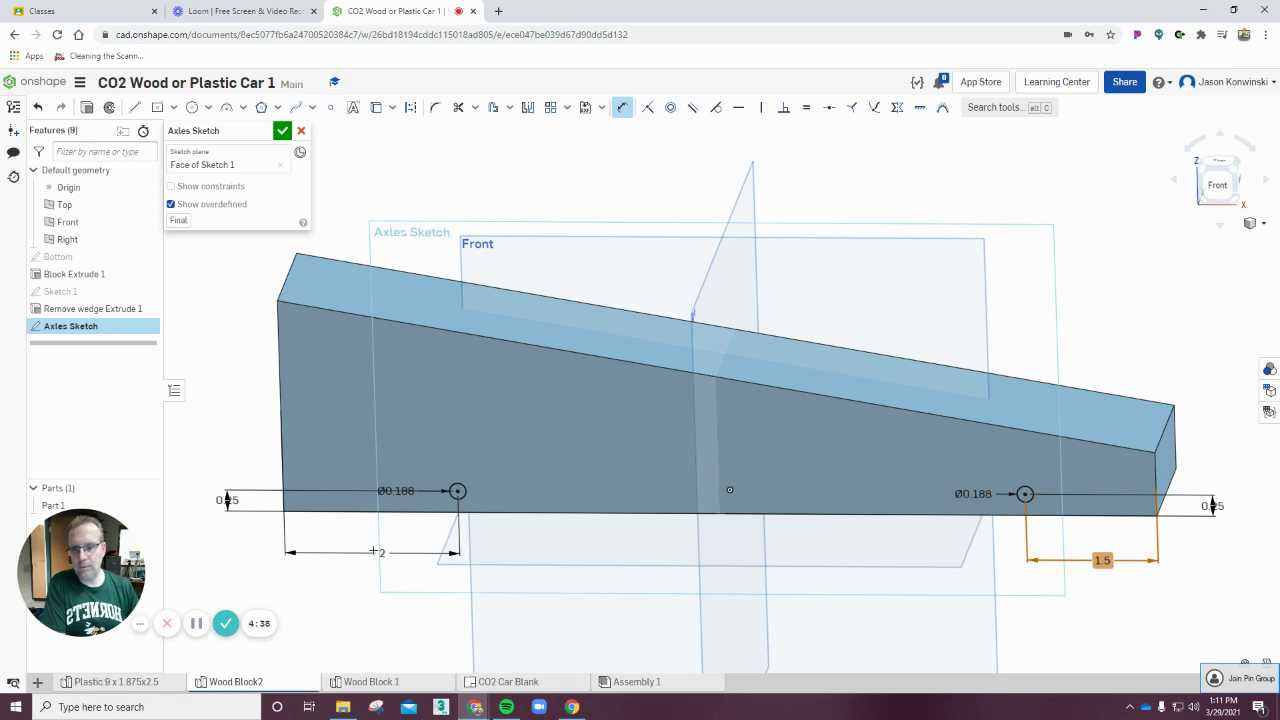
double_click(375, 552)
type("1")
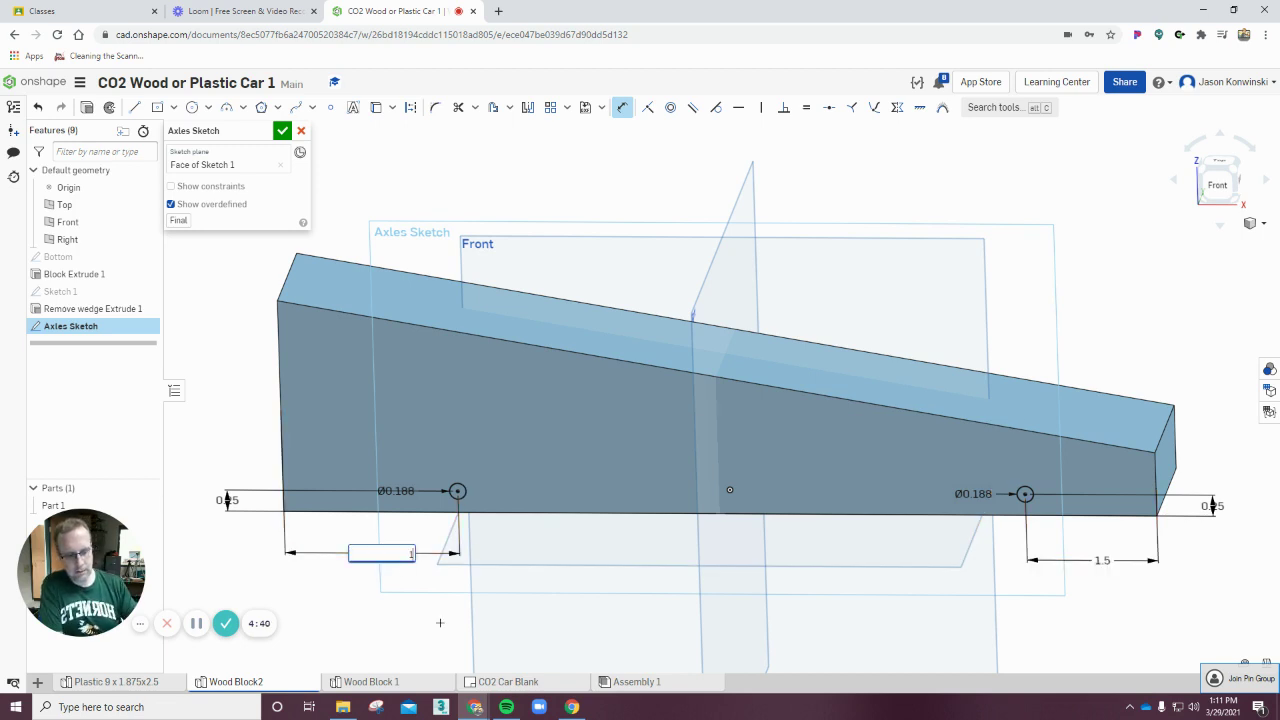
type(".5")
key("Return")
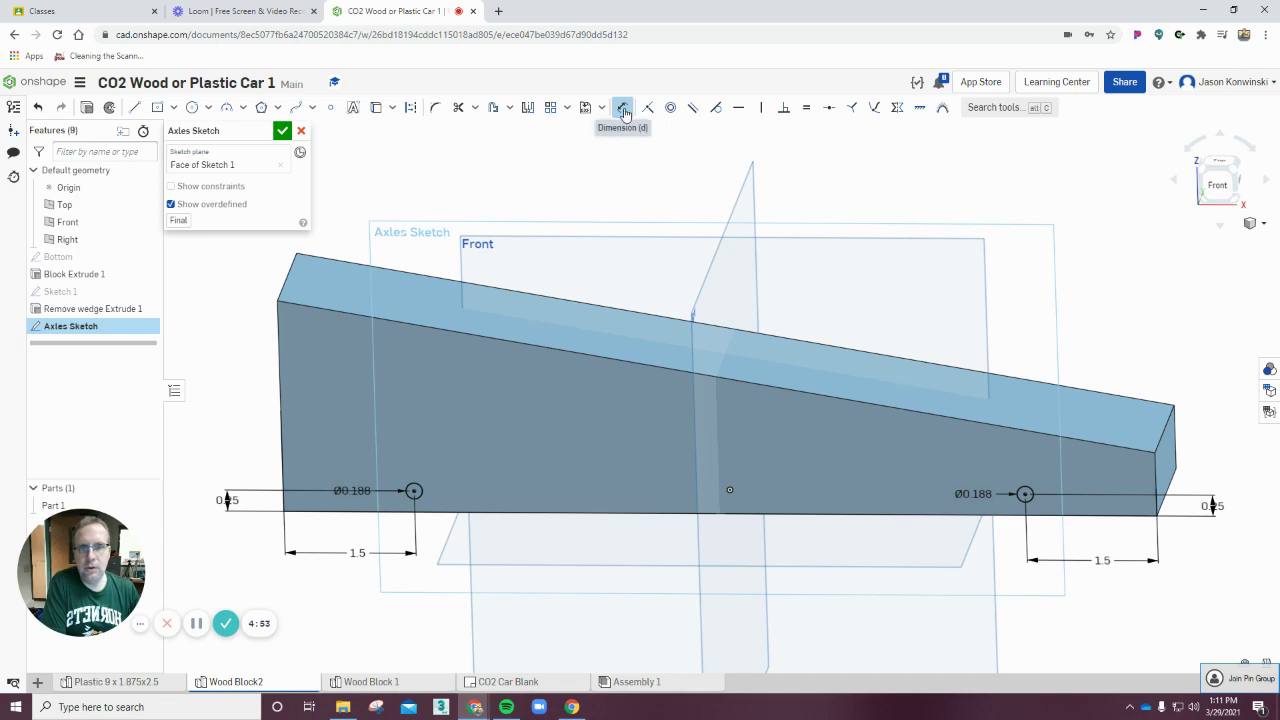
Step: Align the two axle centres horizontally and dimension the distance between them
left_click(414, 491)
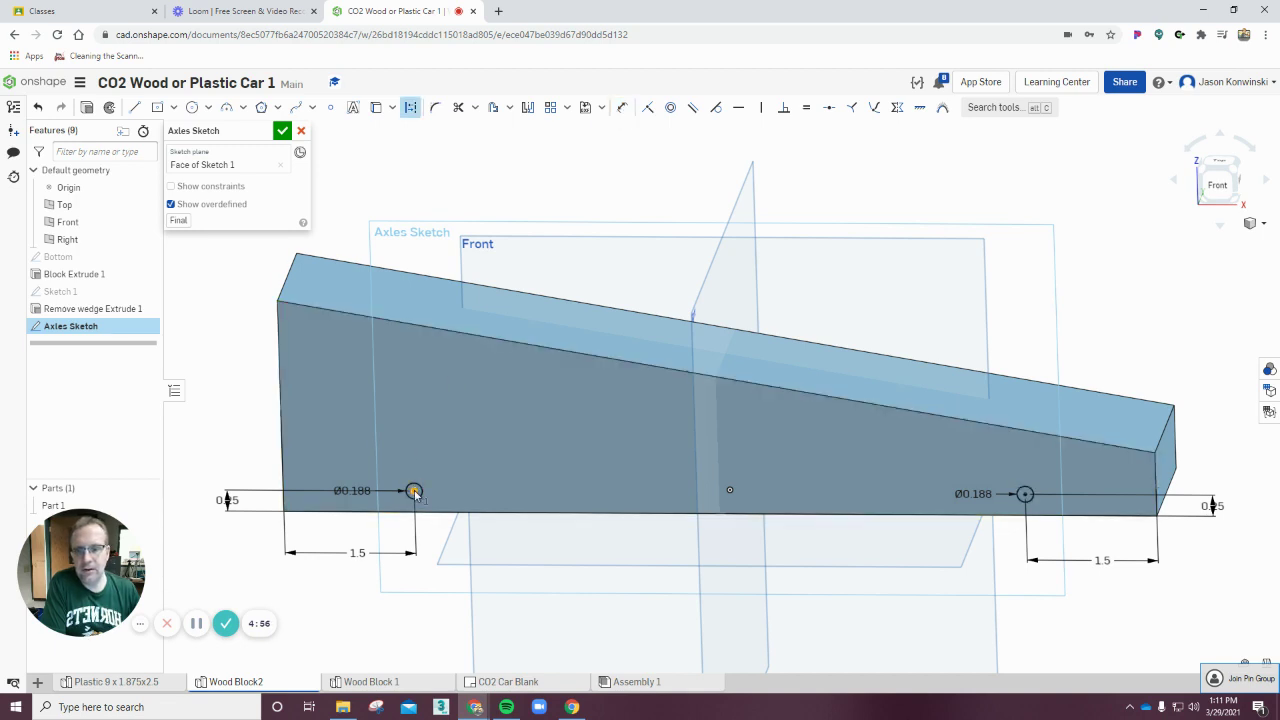
left_click(1025, 496)
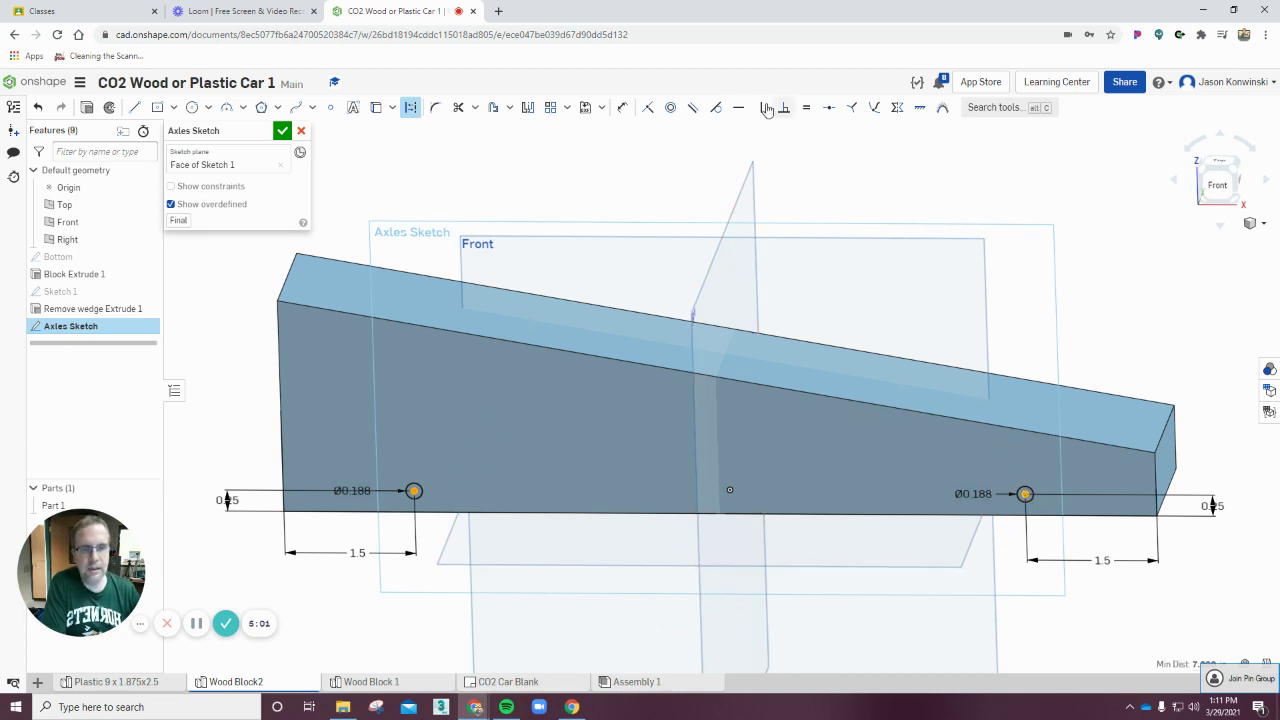
left_click(622, 107)
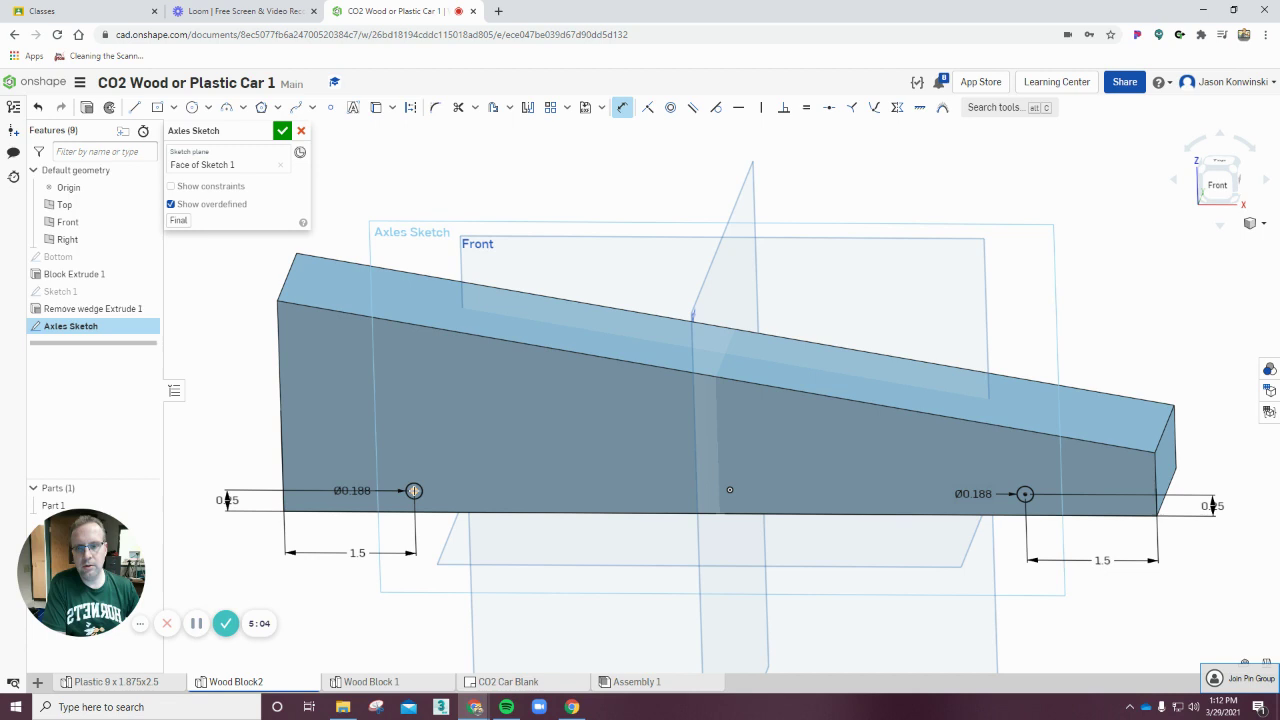
left_click(1025, 494)
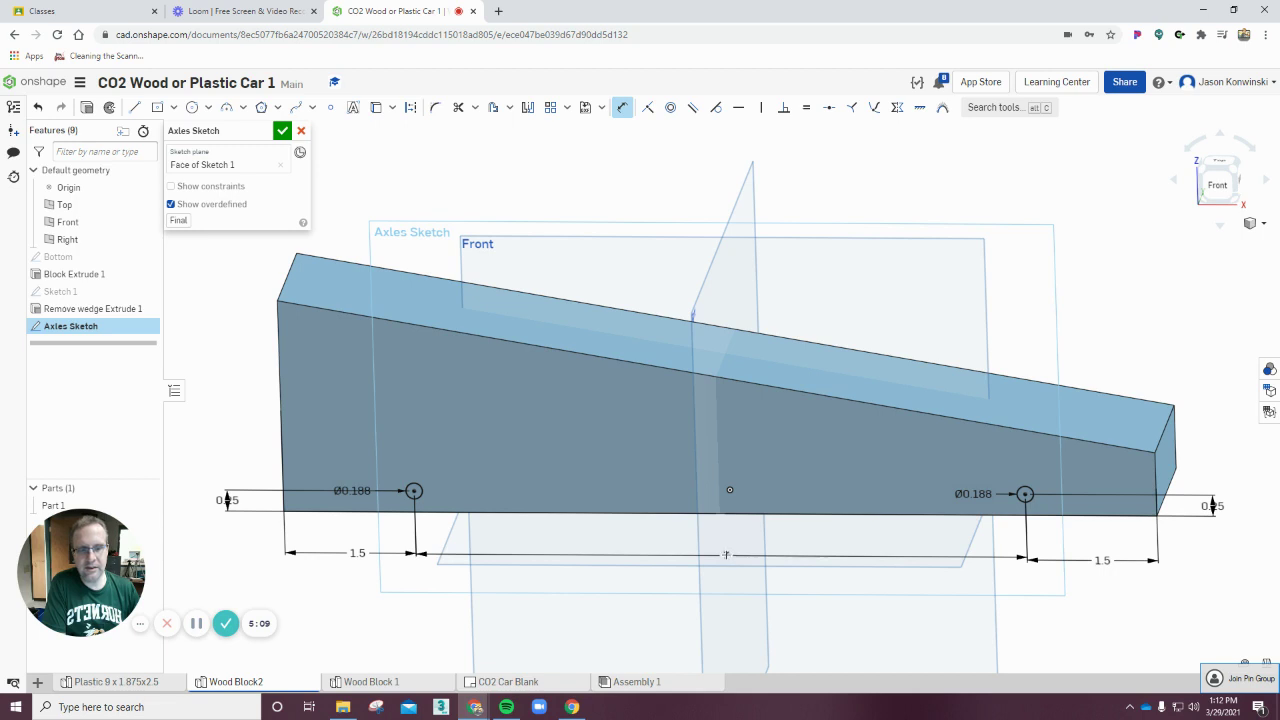
left_click(726, 554)
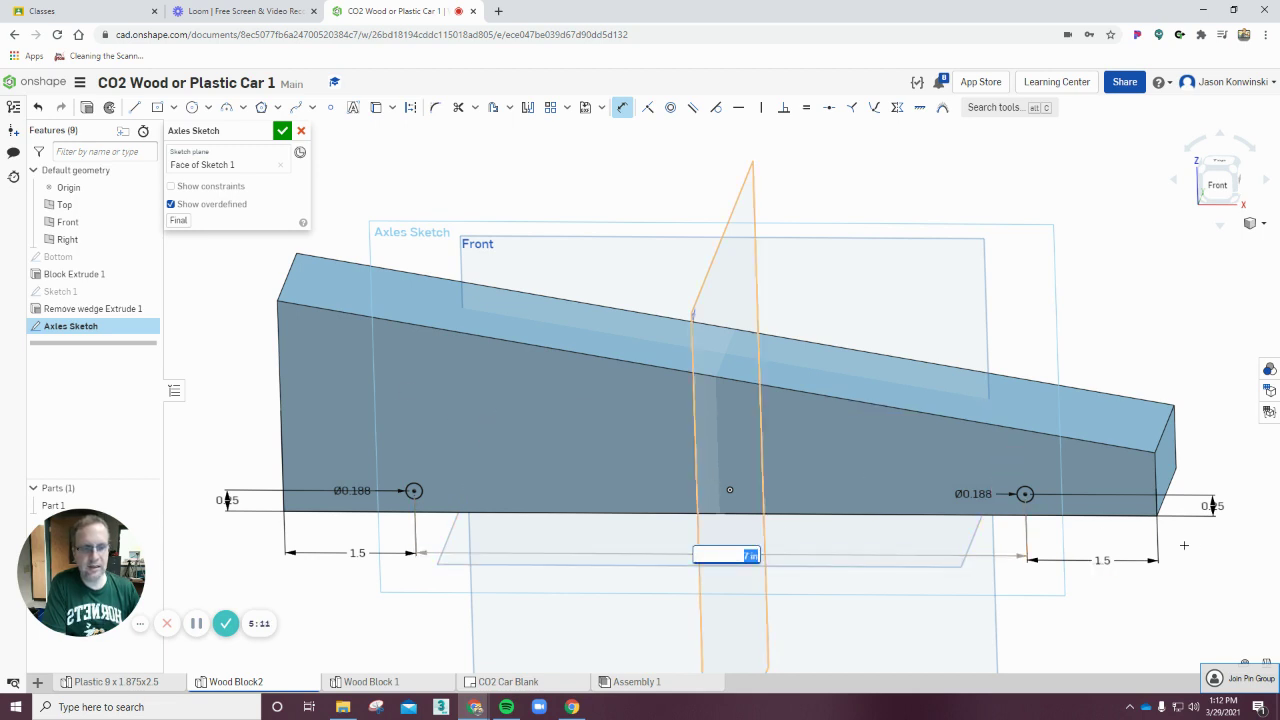
Step: Change both axle end distances to 2 in
double_click(1104, 559)
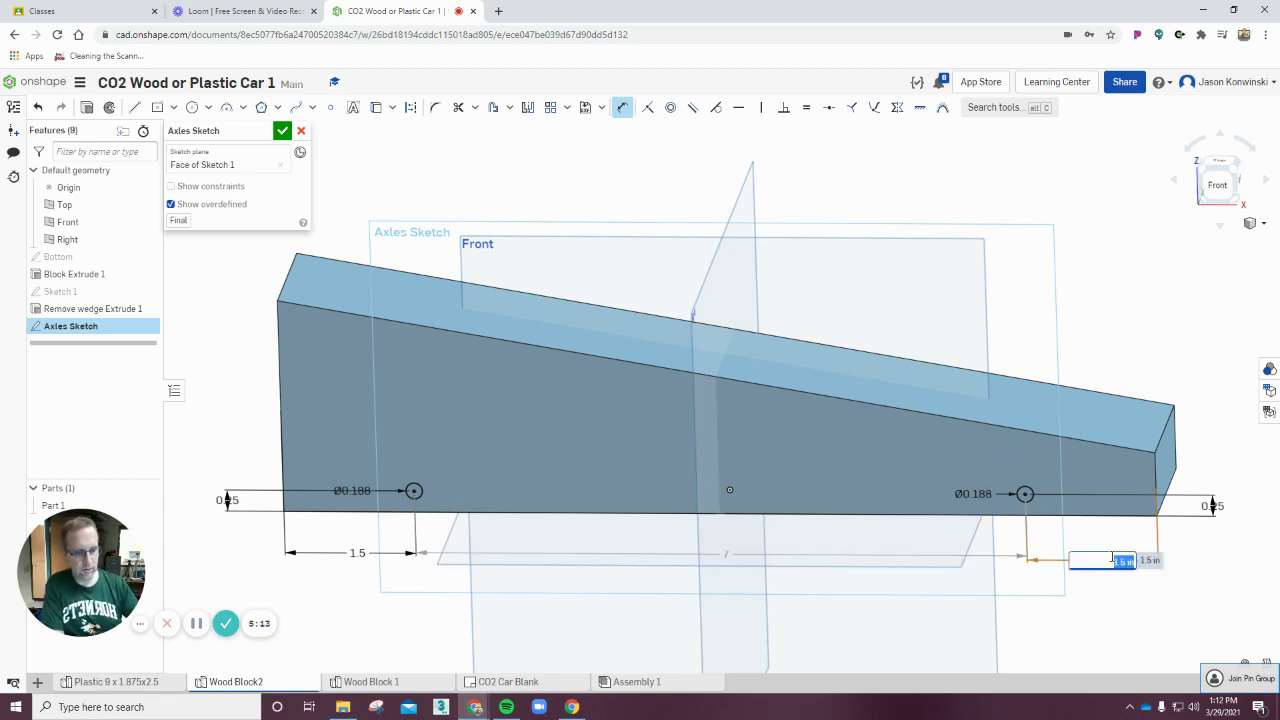
type("2")
key("Return")
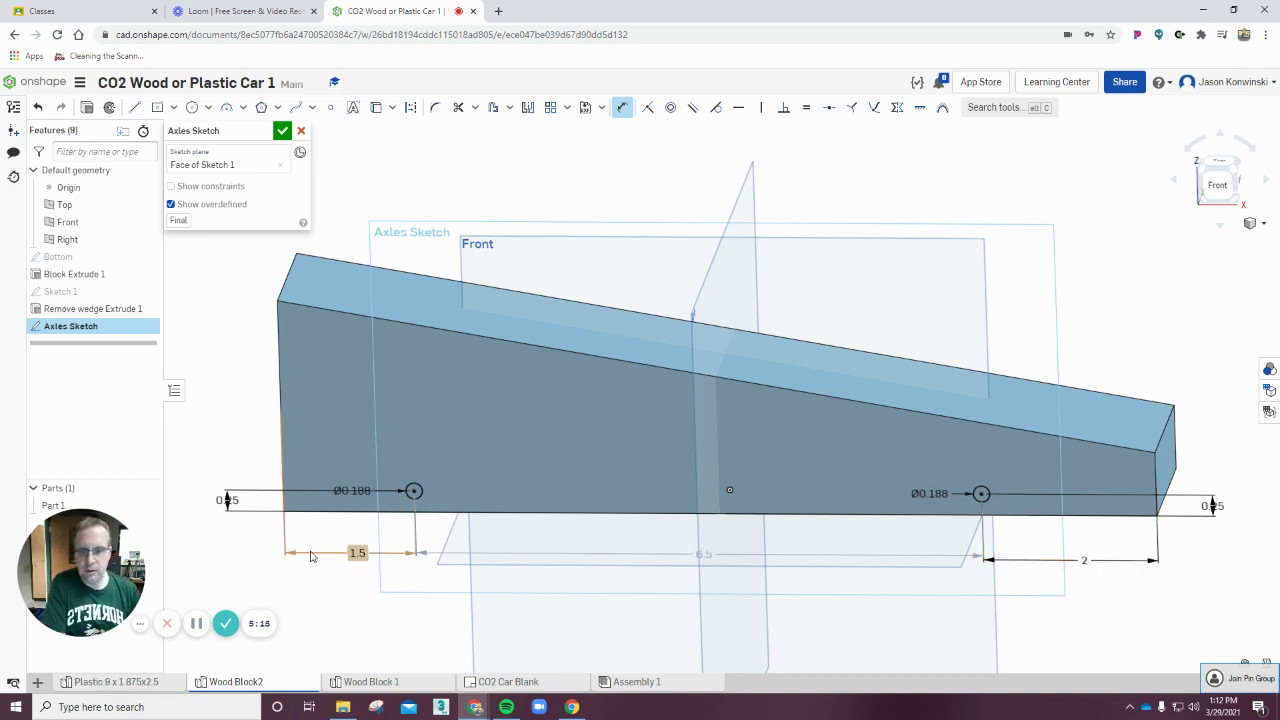
double_click(357, 554)
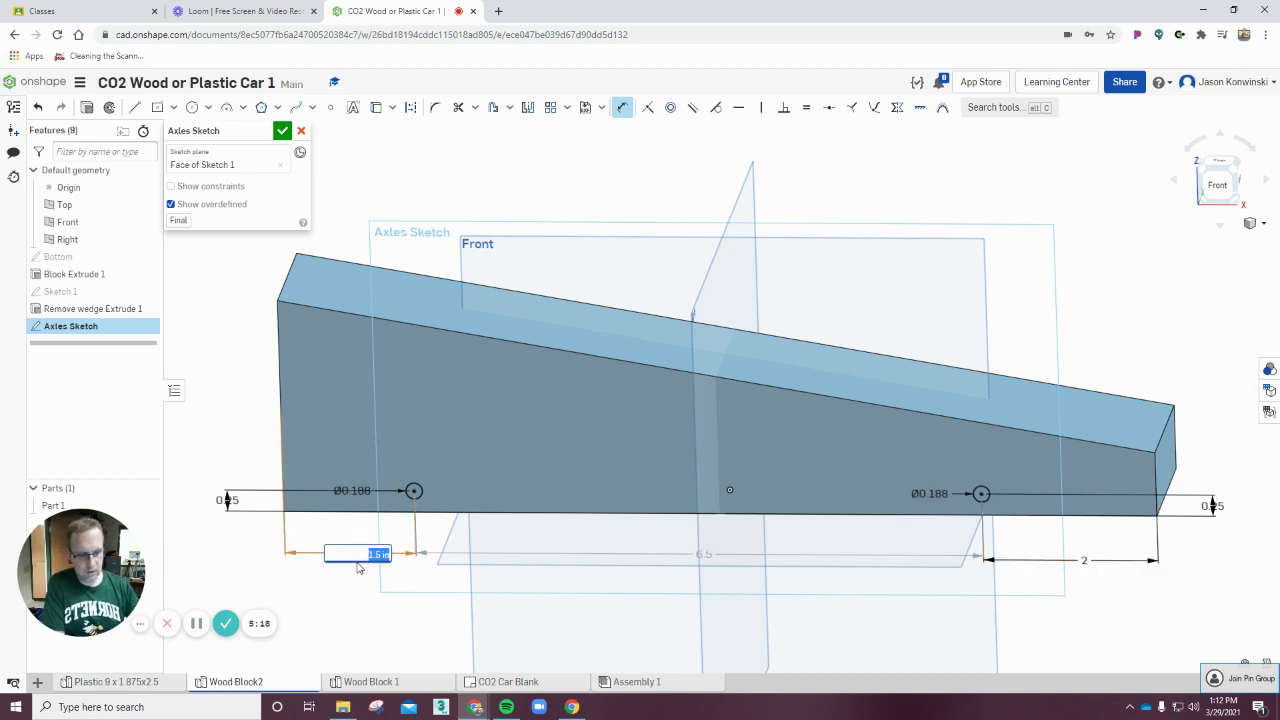
type("2")
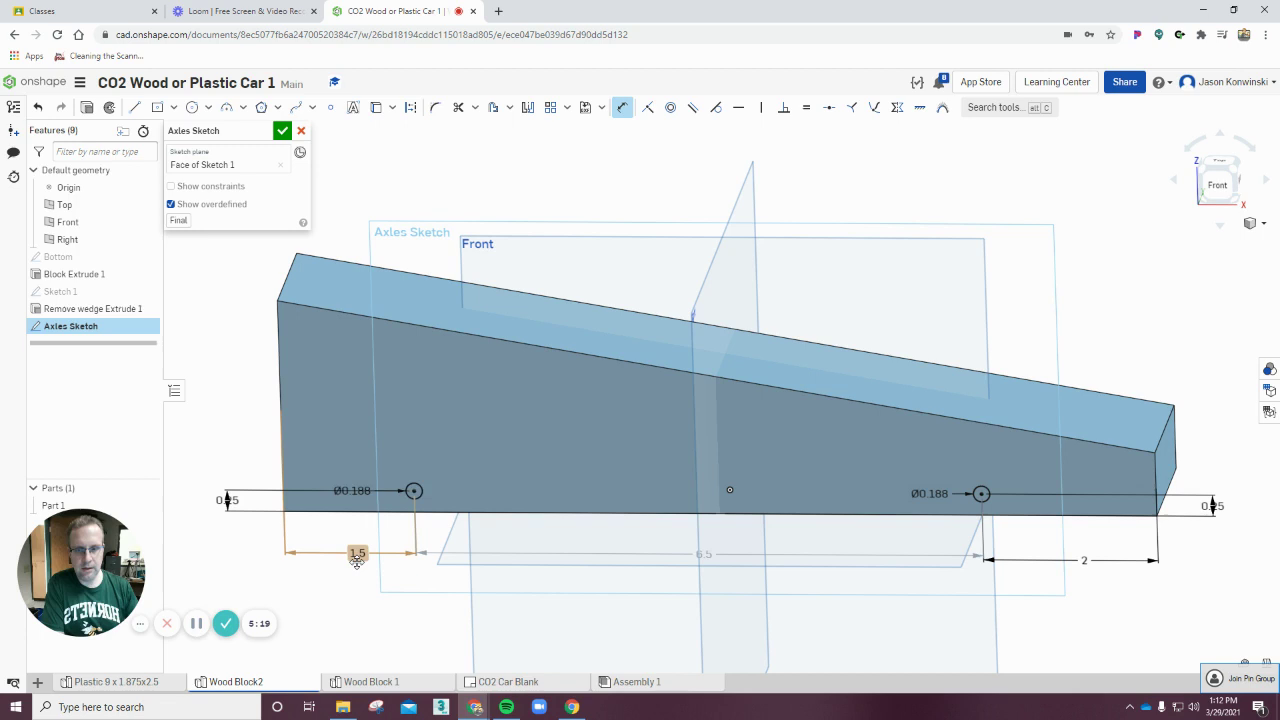
key("Return")
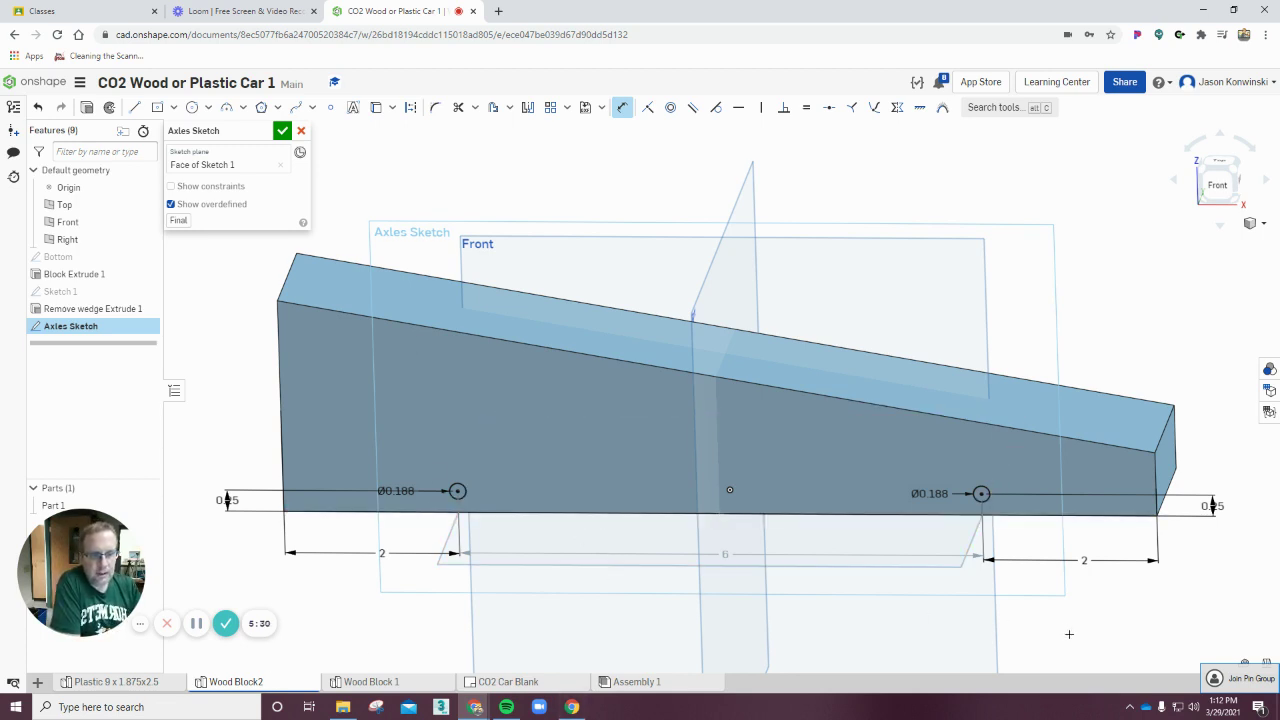
right_click_drag(1069, 634, 962, 150)
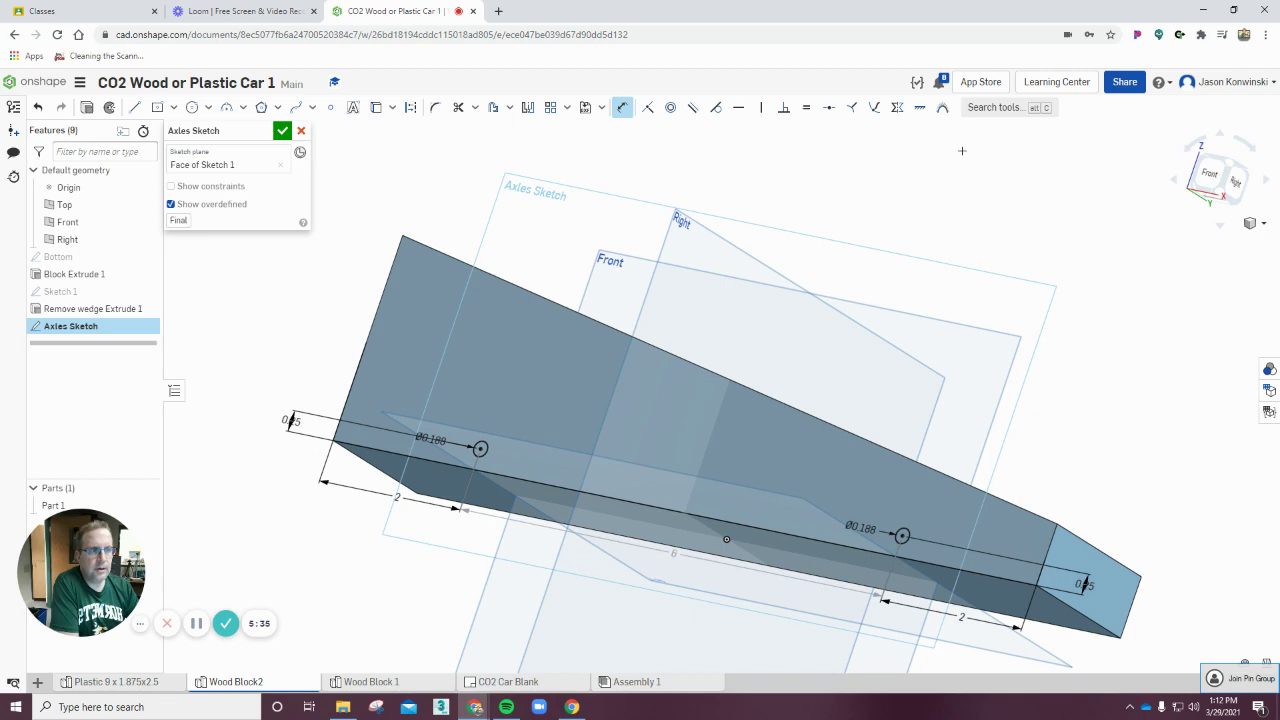
left_click(1210, 175)
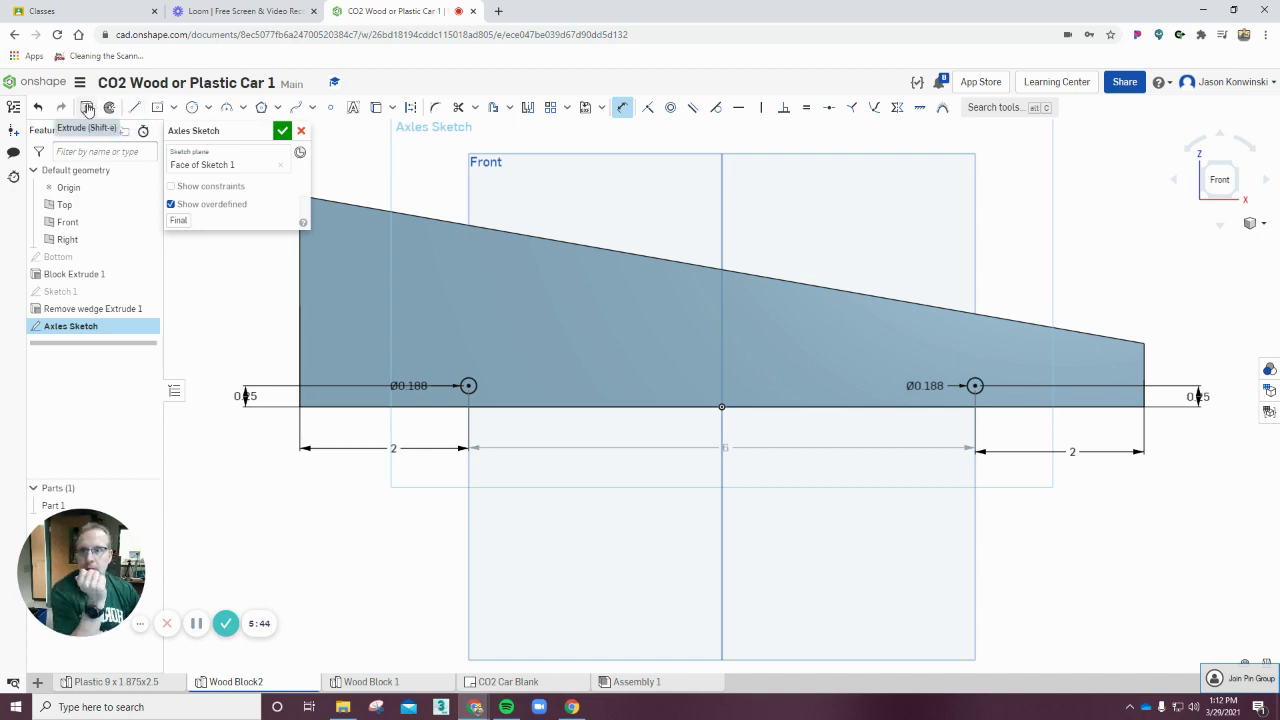
Step: Select Axles Sketch as the profile and start an extrude of its circles
left_click(88, 108)
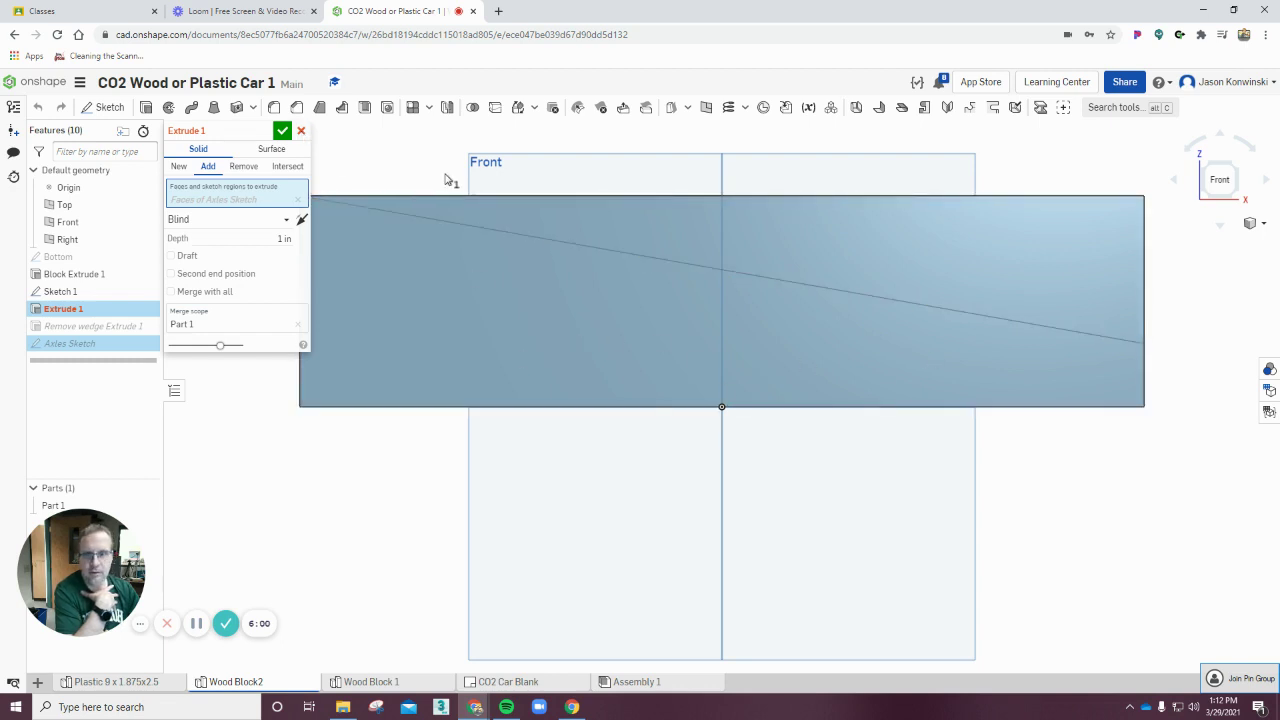
left_click(301, 134)
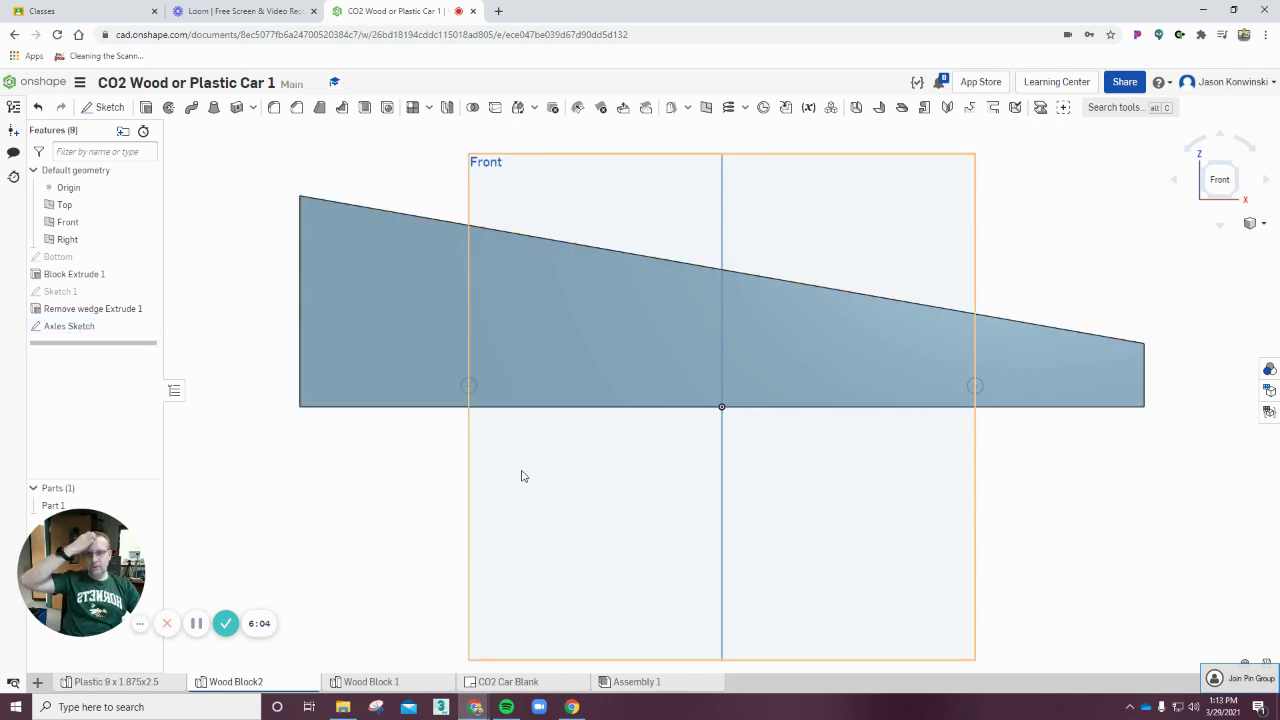
left_click(108, 327)
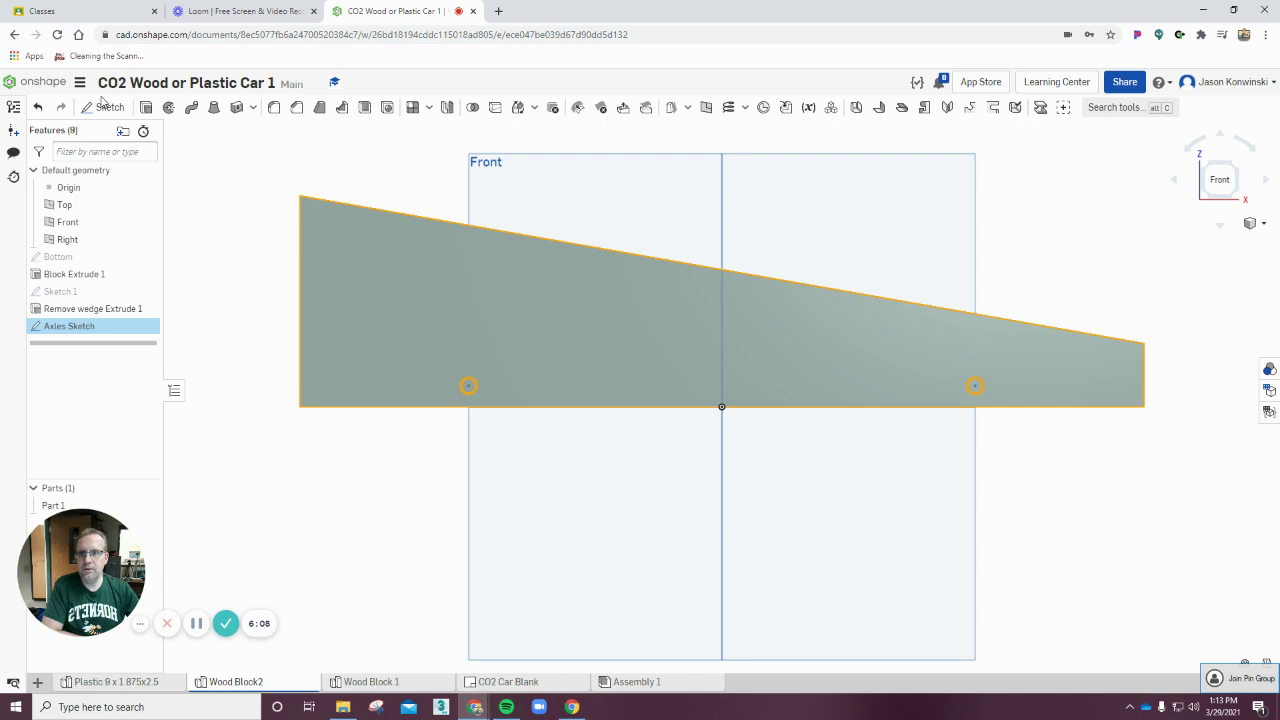
left_click(146, 108)
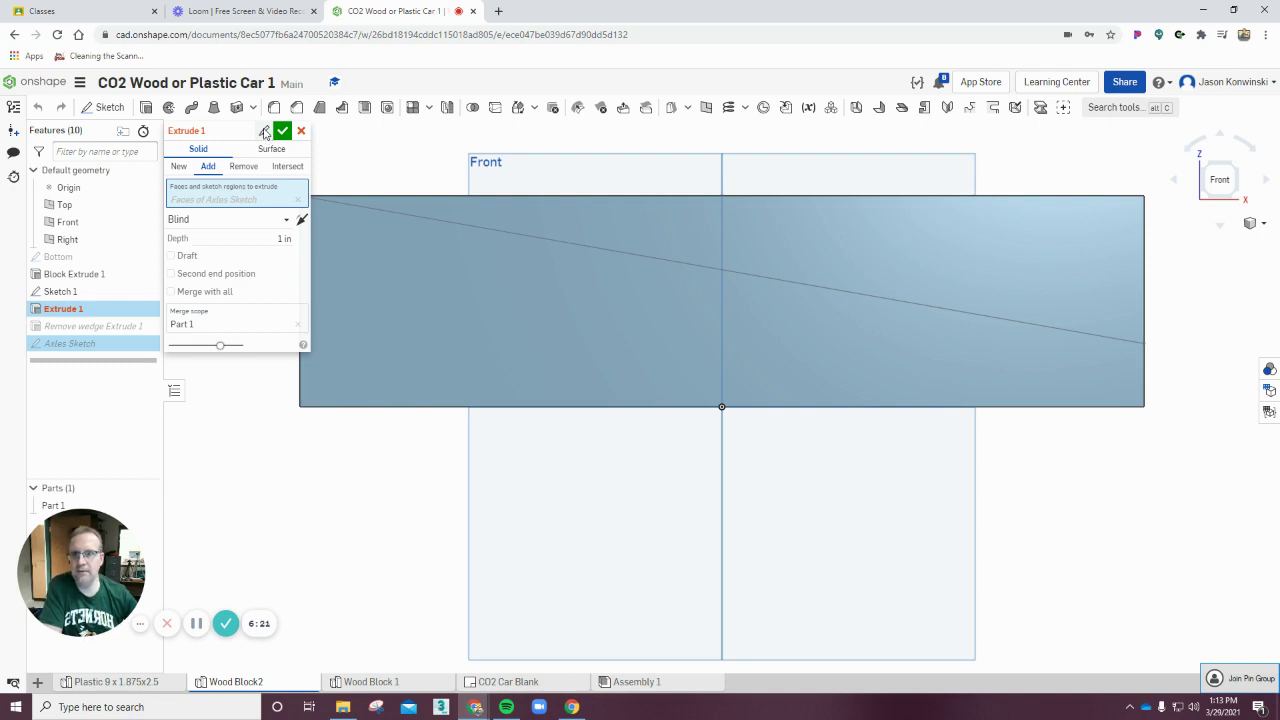
Step: Rename the extrude to Axle Extrude 1 and accept the feature
left_click(264, 132)
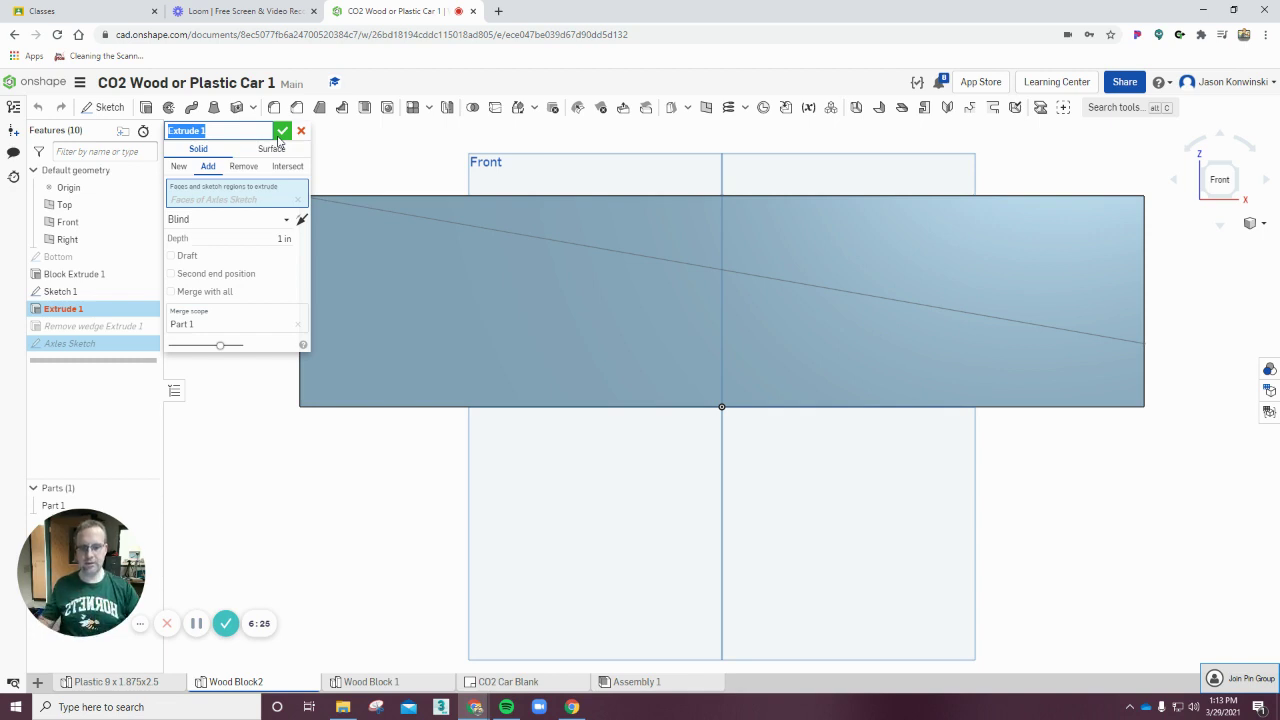
key("Home")
type("A")
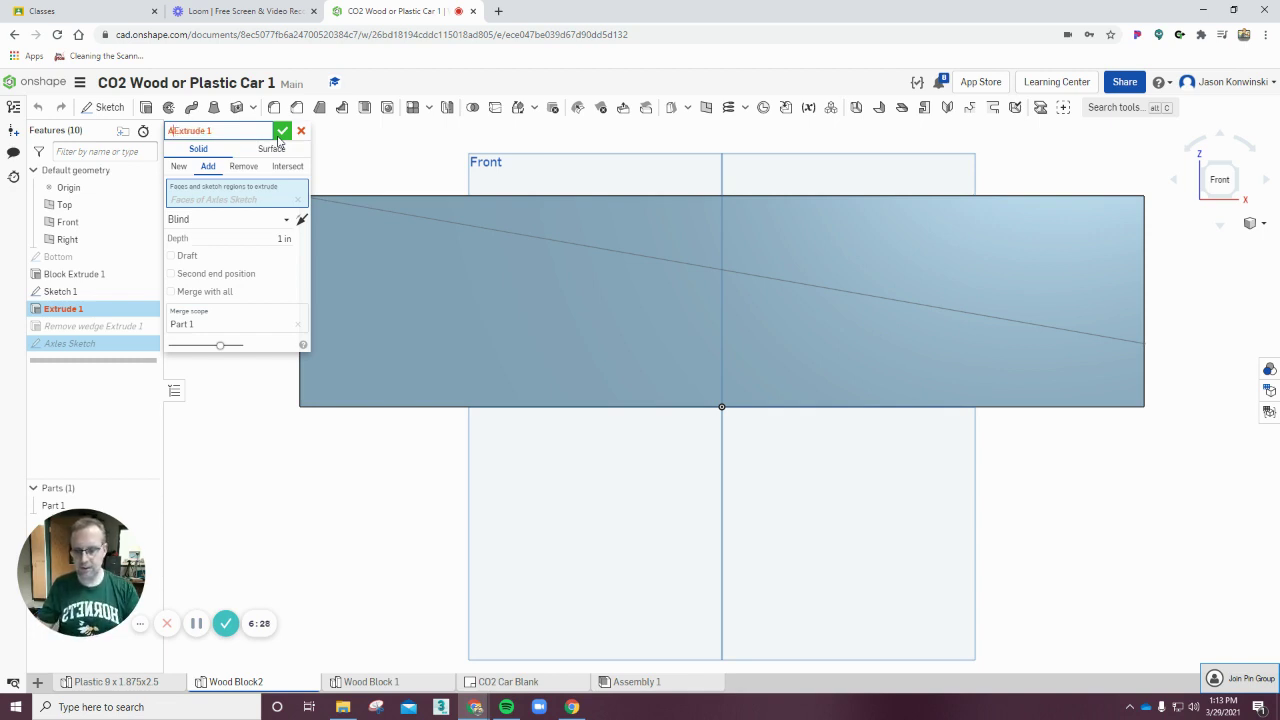
type("xle")
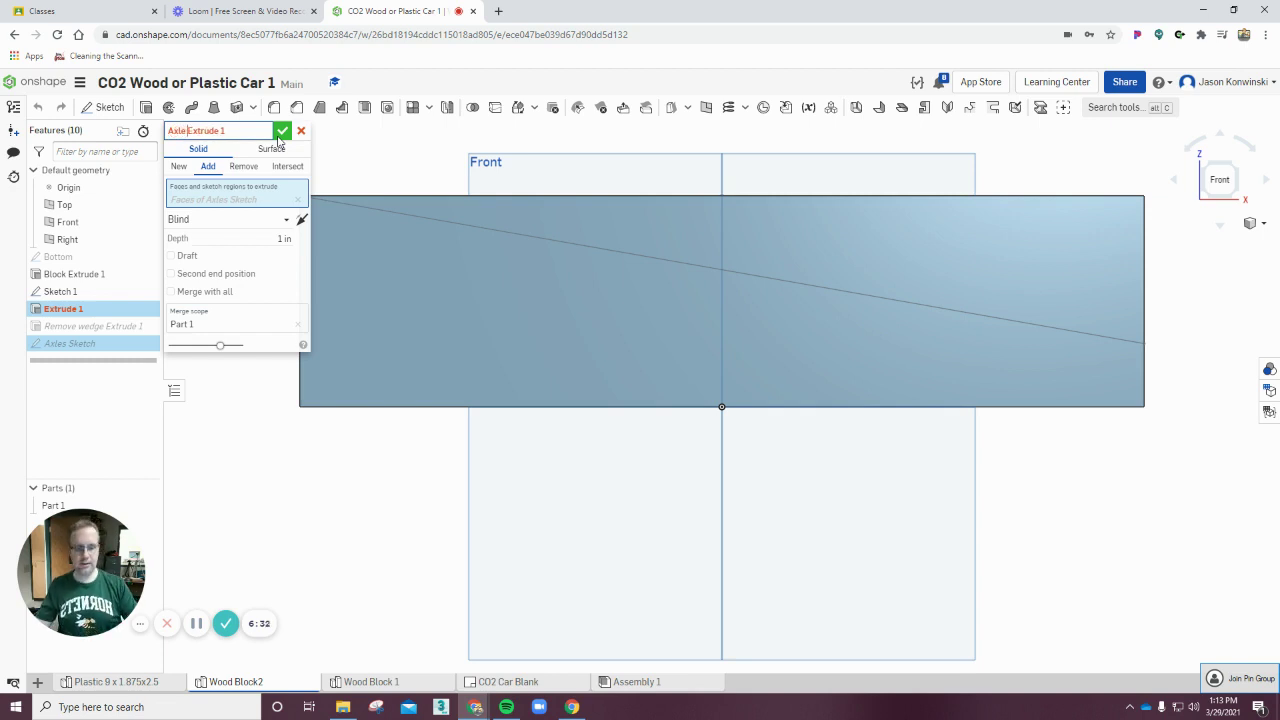
key("Return")
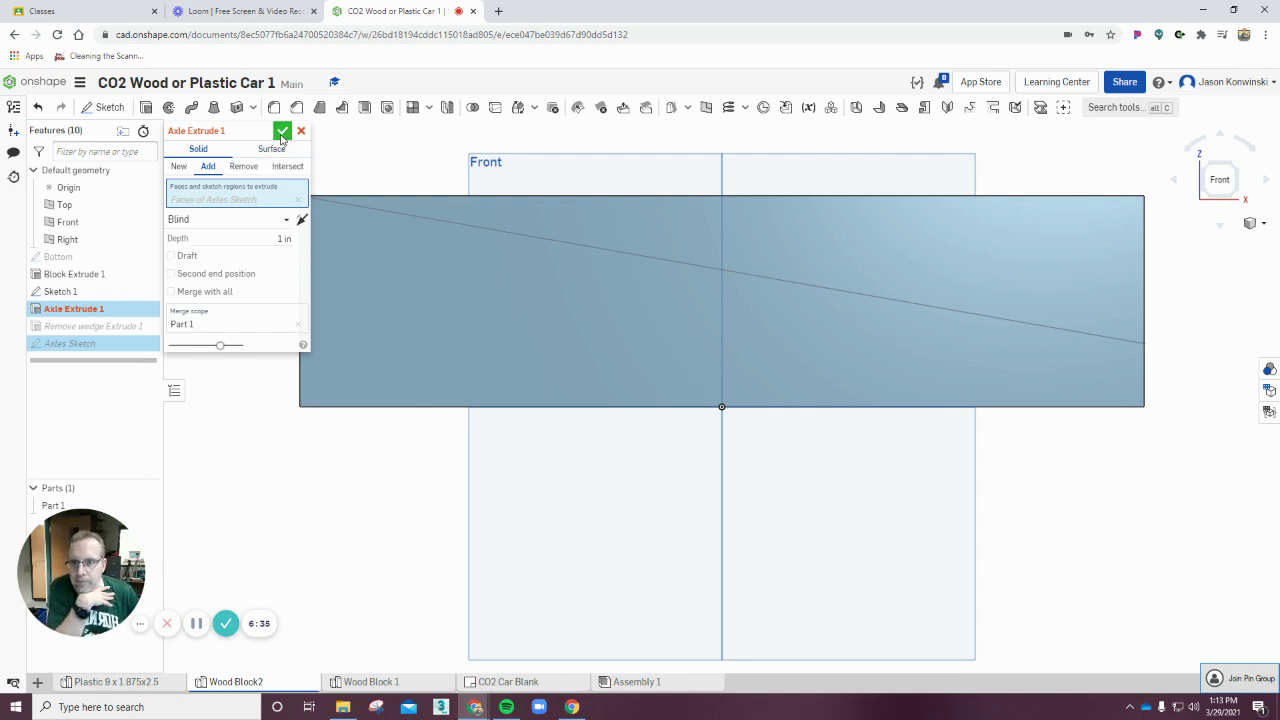
left_click(283, 132)
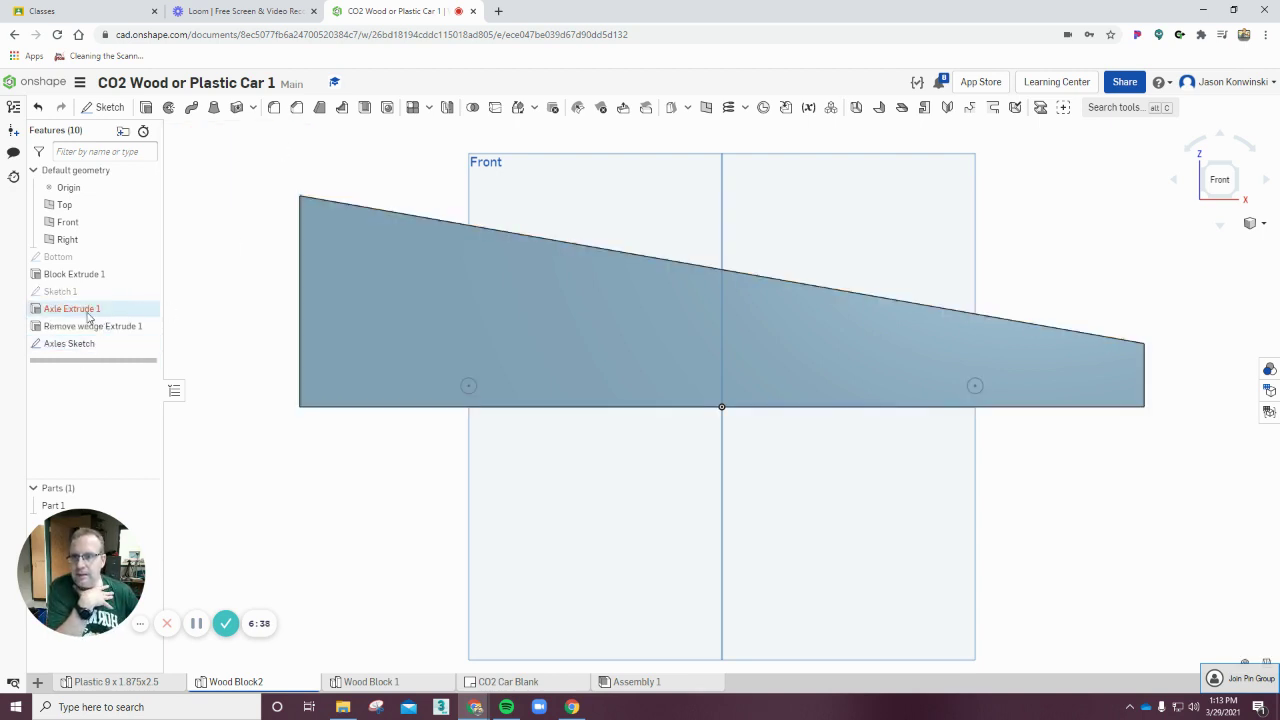
Step: Drag Axle Extrude 1 to the end of the feature list
left_click_drag(92, 314, 83, 322)
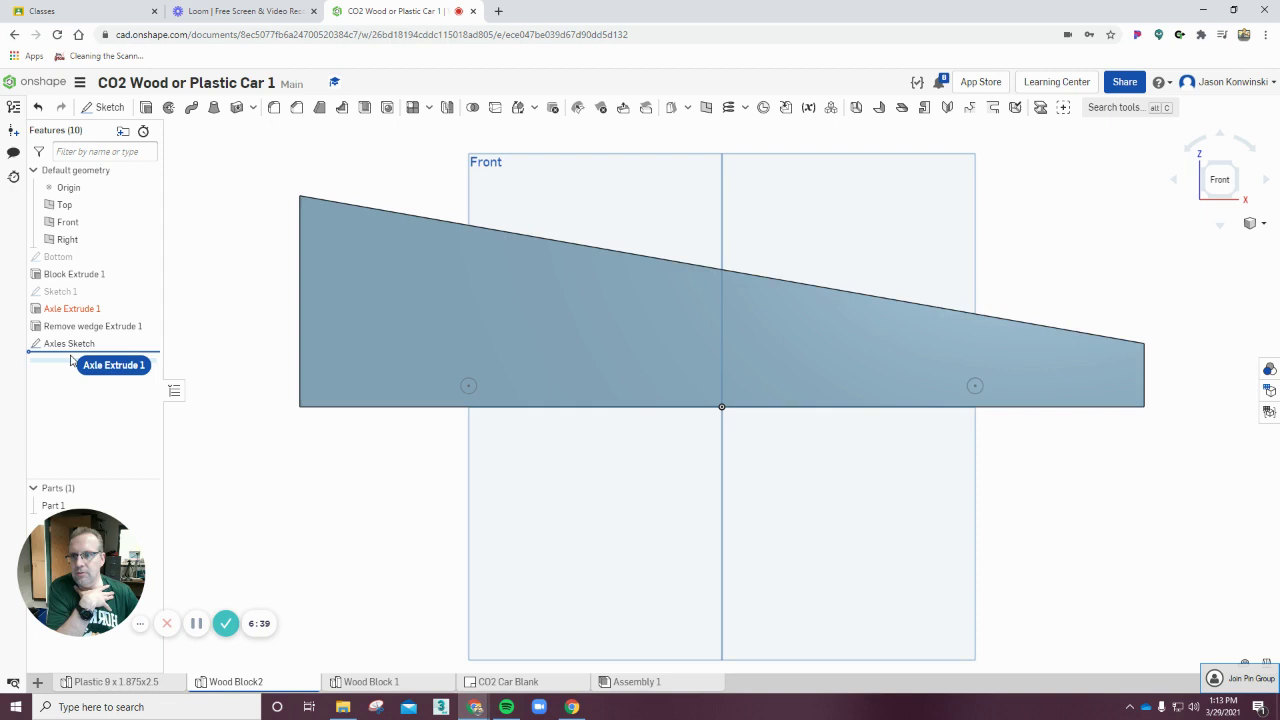
left_click_drag(72, 362, 72, 358)
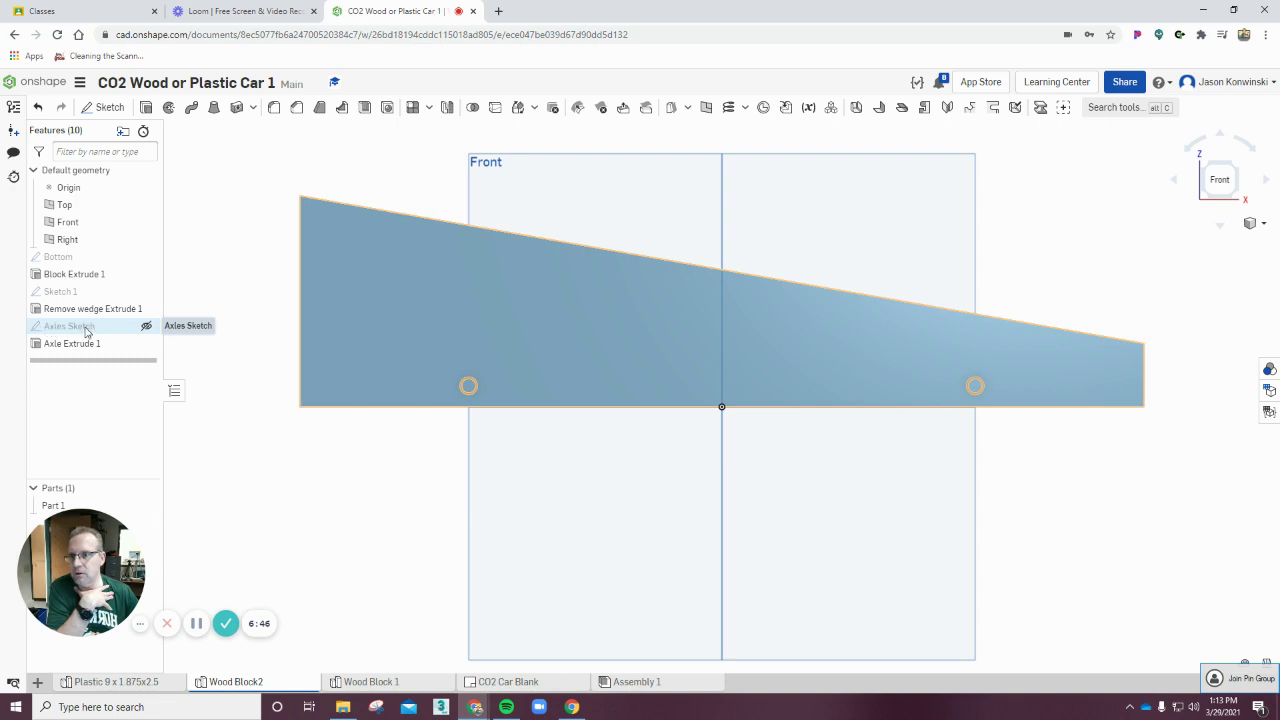
left_click_drag(68, 342, 76, 289)
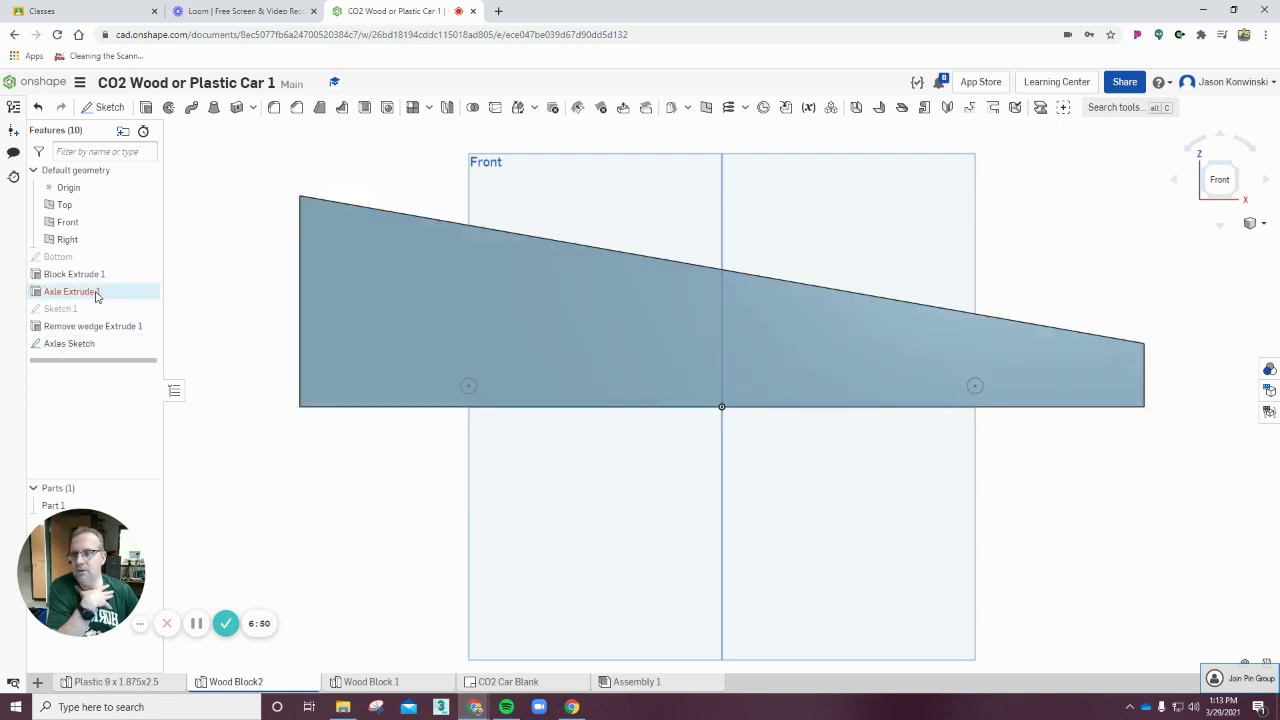
left_click_drag(76, 292, 62, 350)
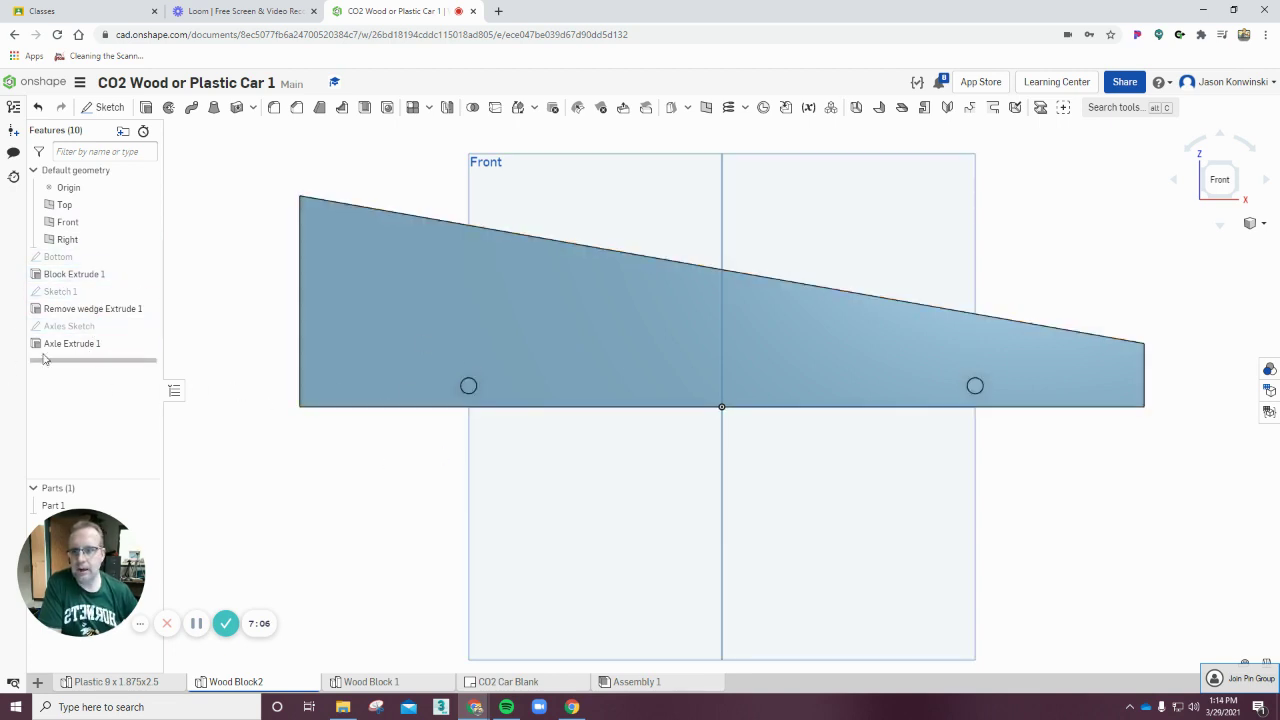
Step: Change Axle Extrude 1 to a flipped Remove cut with Through all depth
double_click(75, 345)
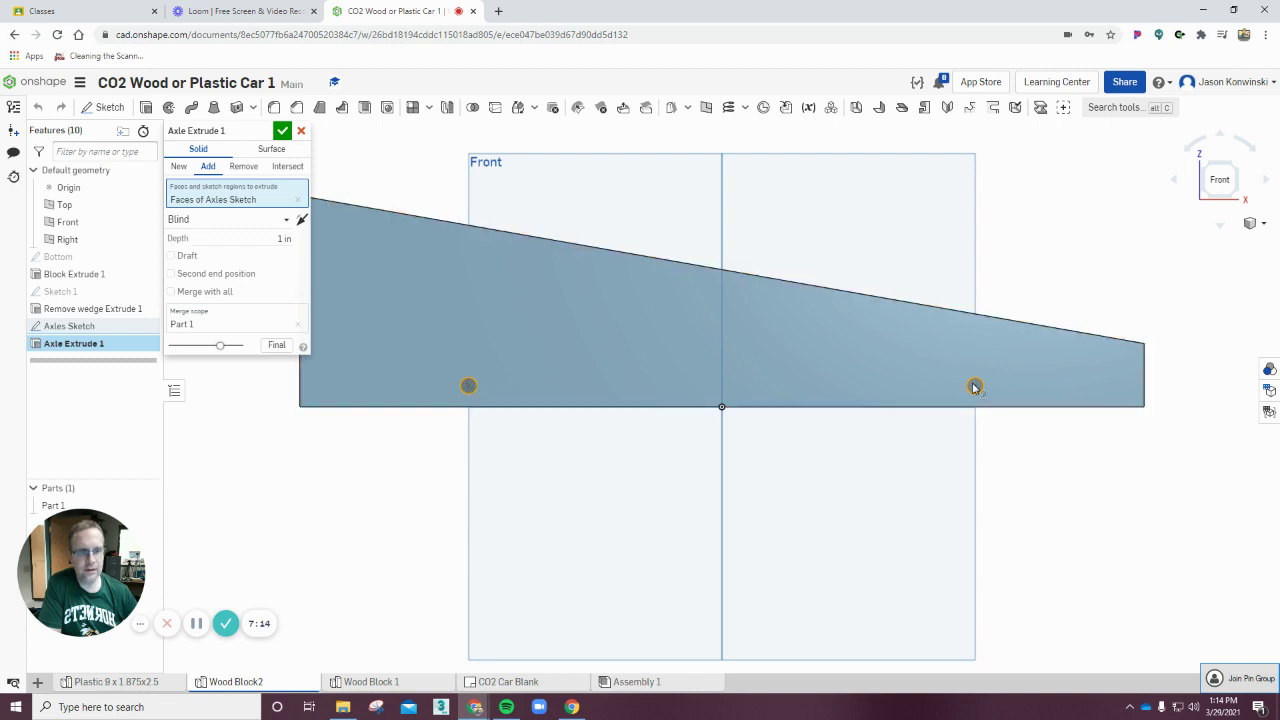
right_click_drag(828, 477, 863, 528)
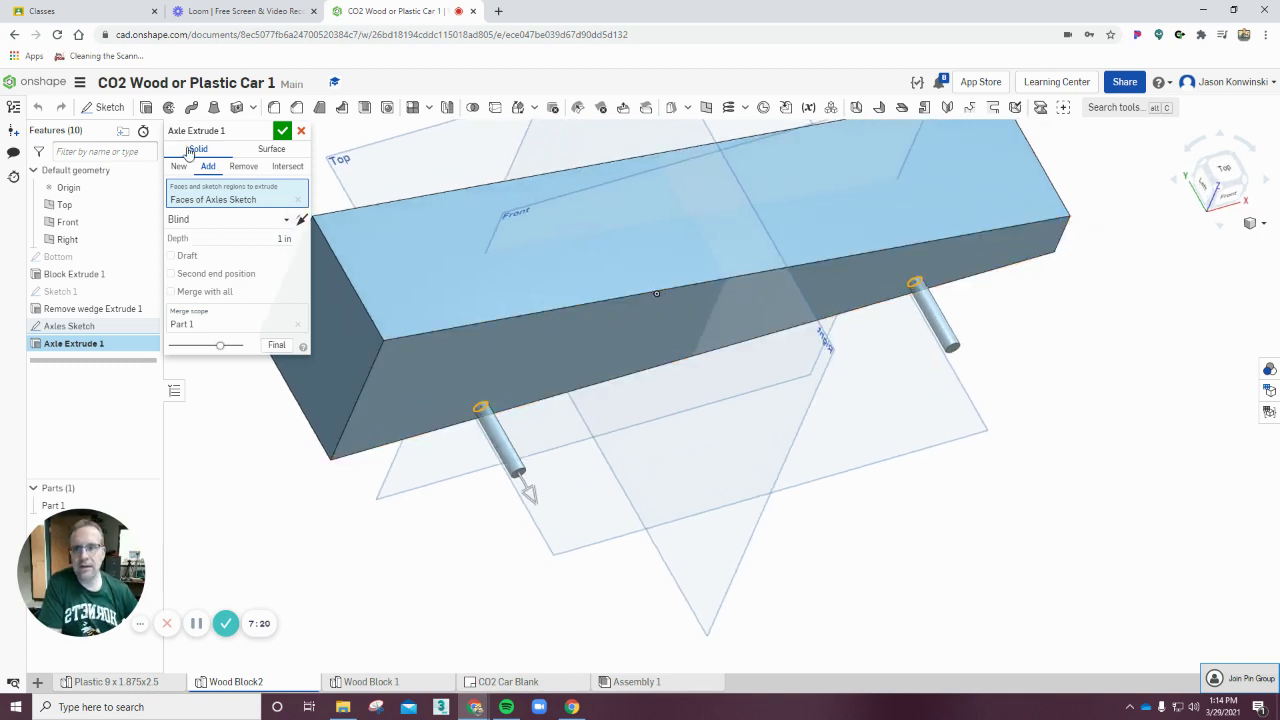
left_click(246, 168)
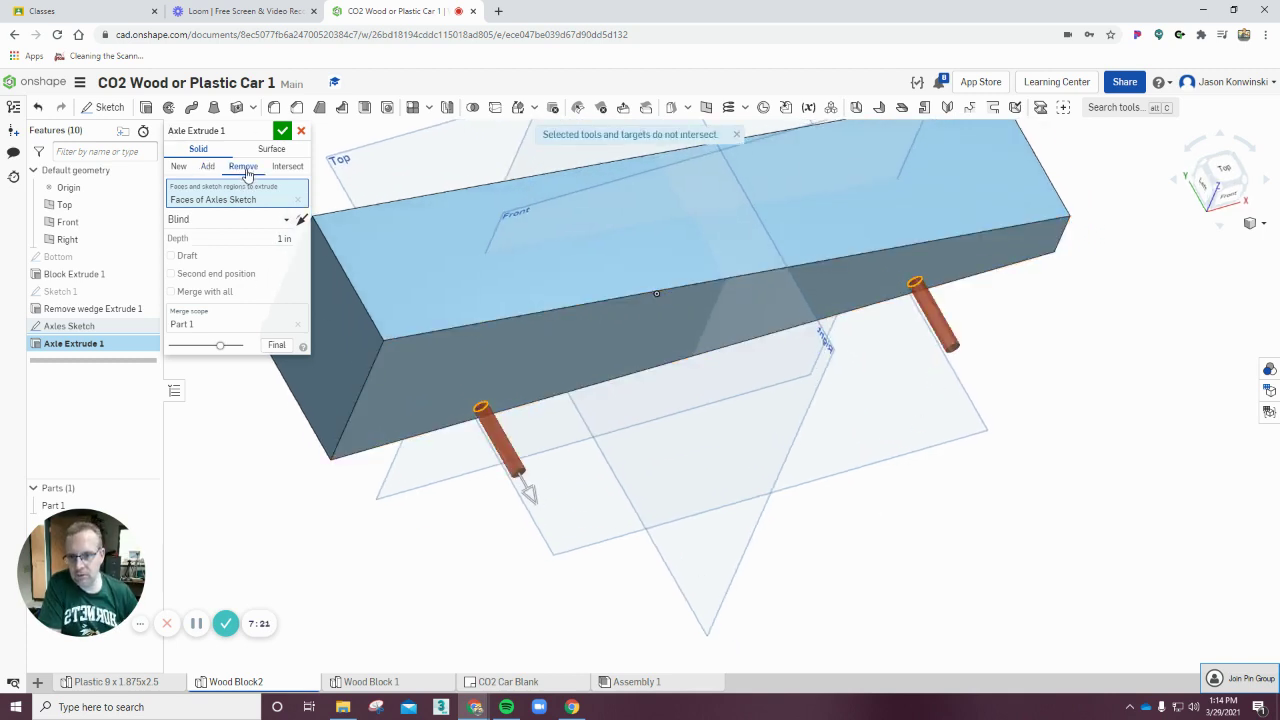
left_click(531, 498)
mouse_move(477, 531)
right_mouse_down()
mouse_move(474, 582)
mouse_move(466, 568)
right_mouse_up()
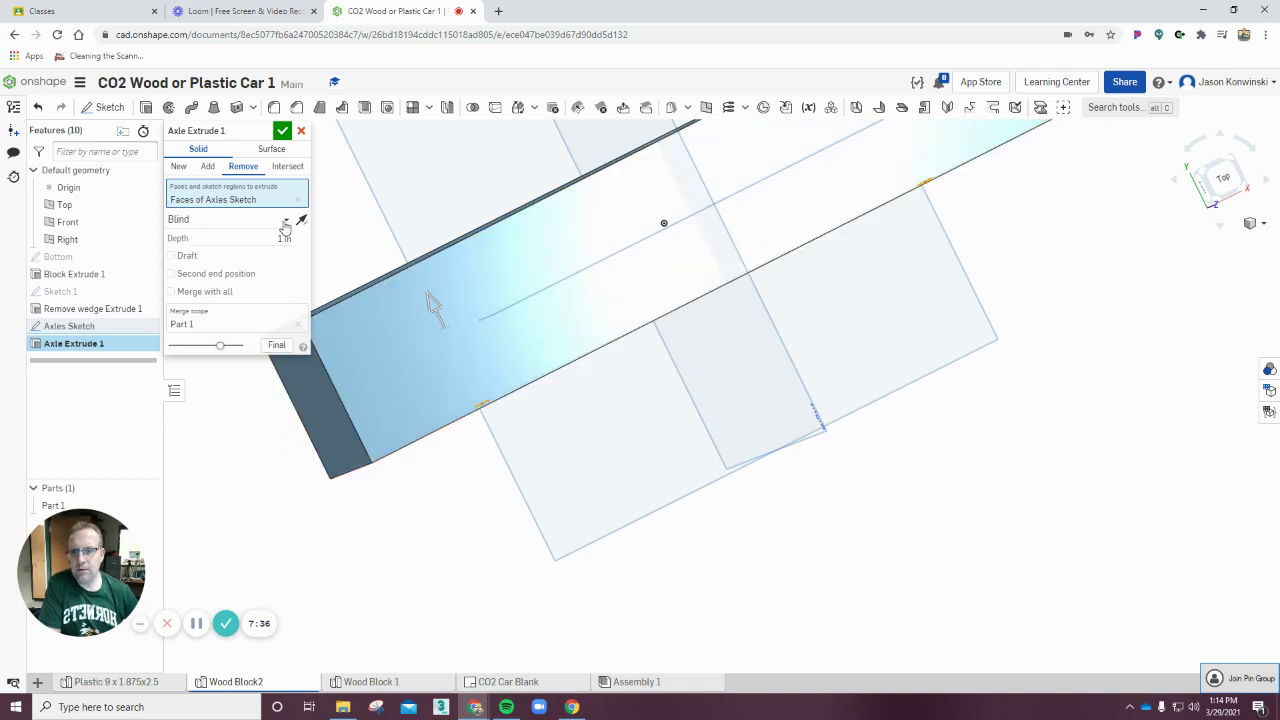
left_click(284, 217)
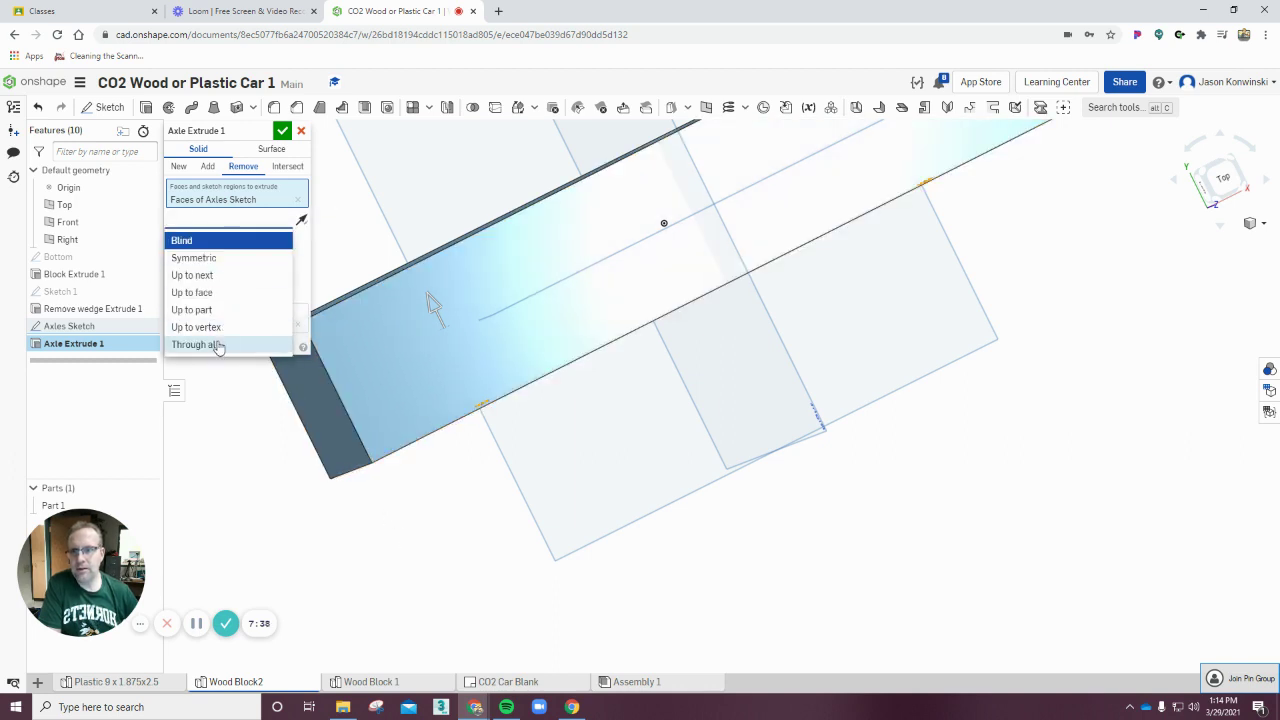
left_click(218, 349)
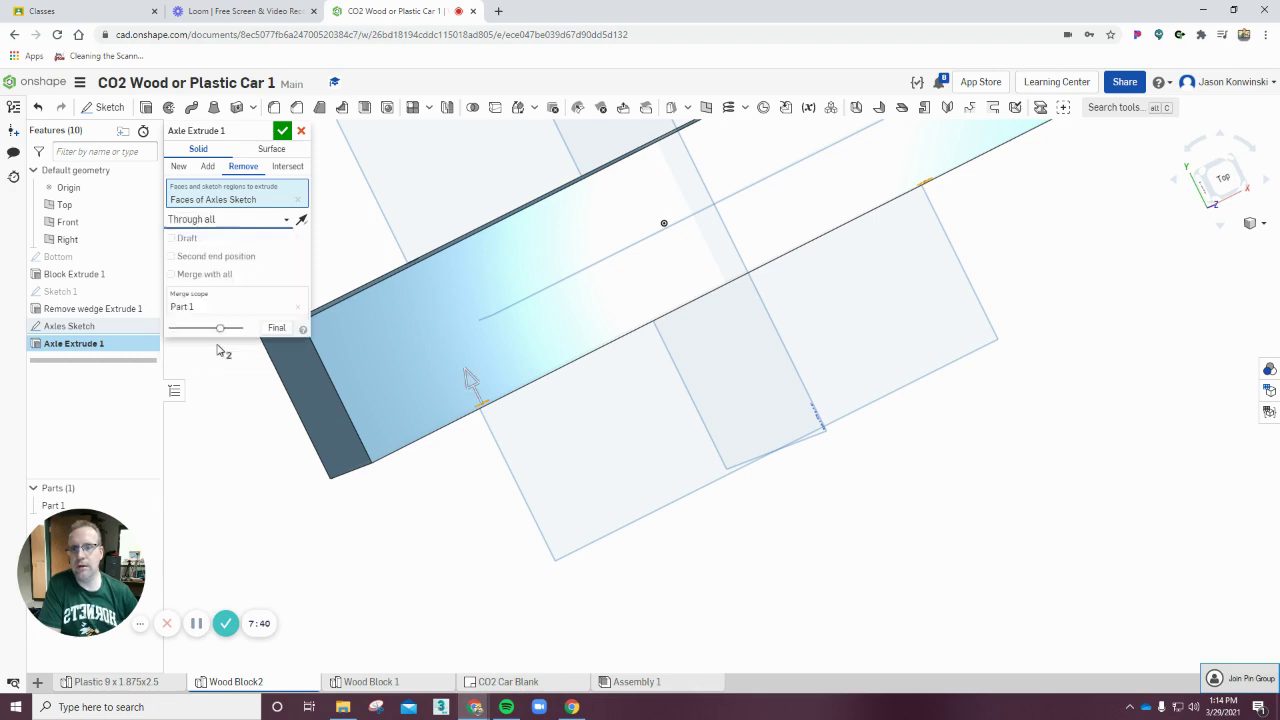
right_click_drag(507, 490, 468, 406)
left_click(1215, 178)
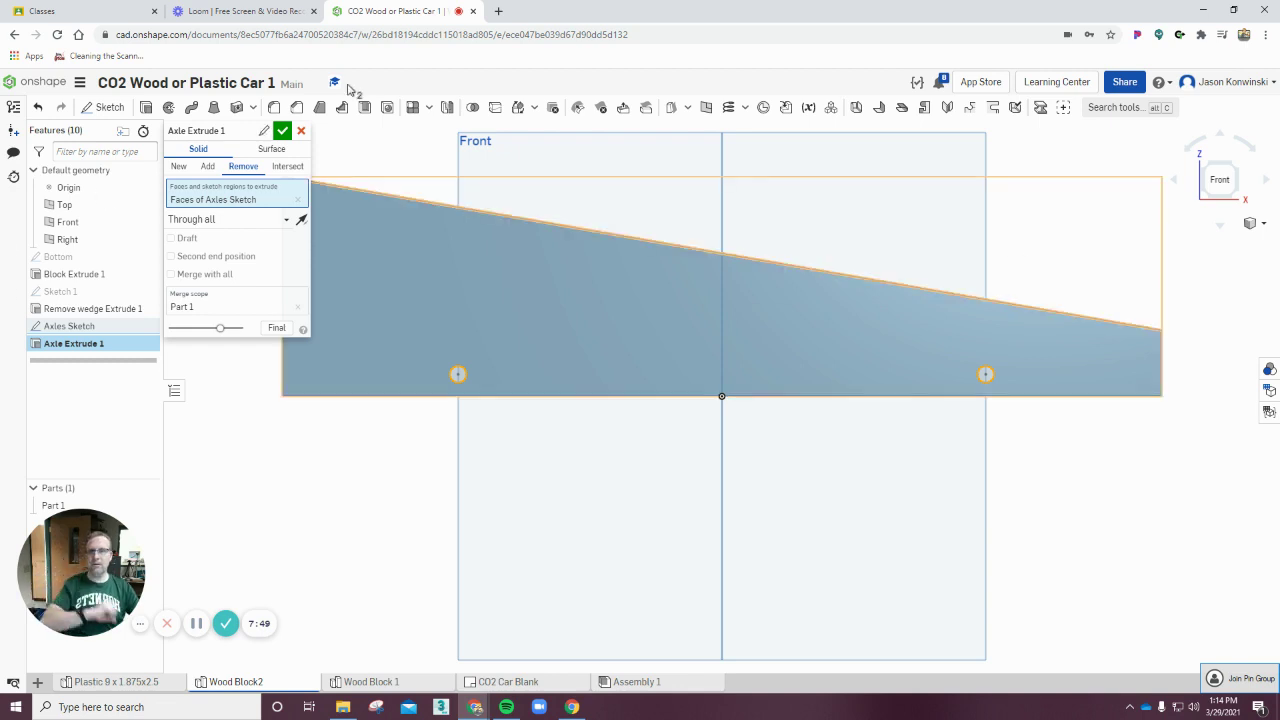
left_click(283, 132)
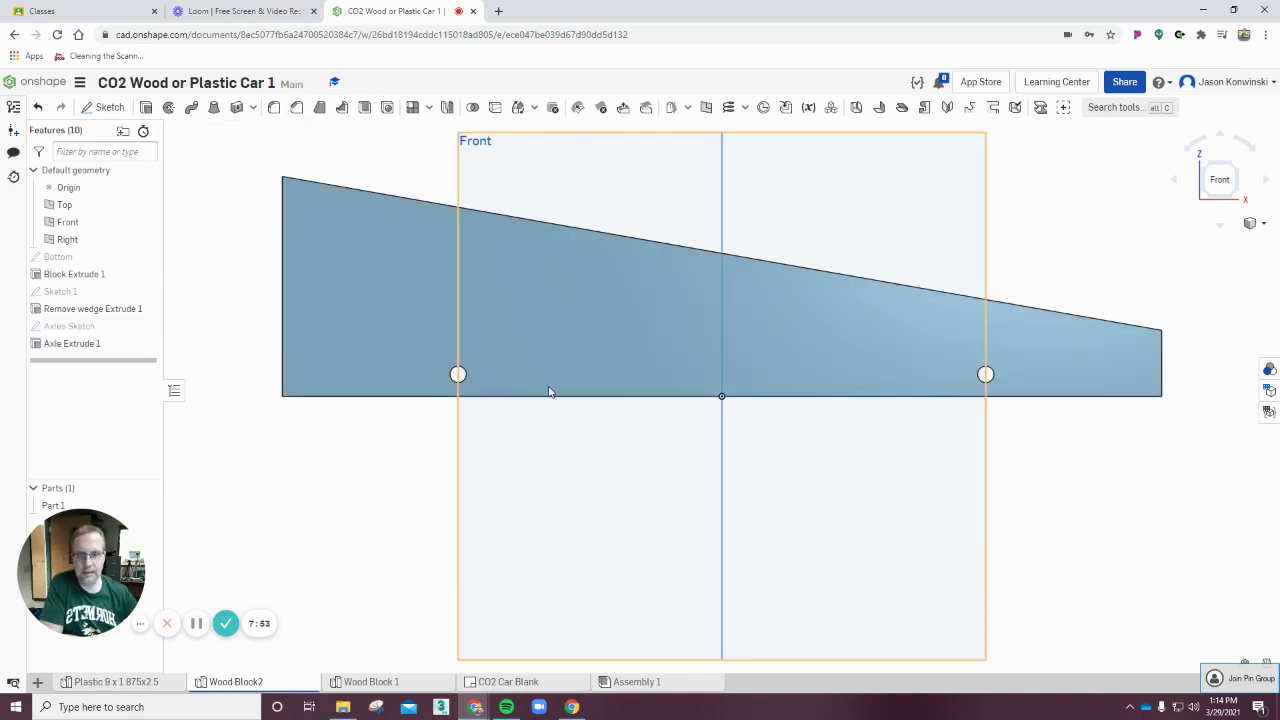
left_click_drag(110, 560, 230, 558)
right_click_drag(329, 451, 481, 377)
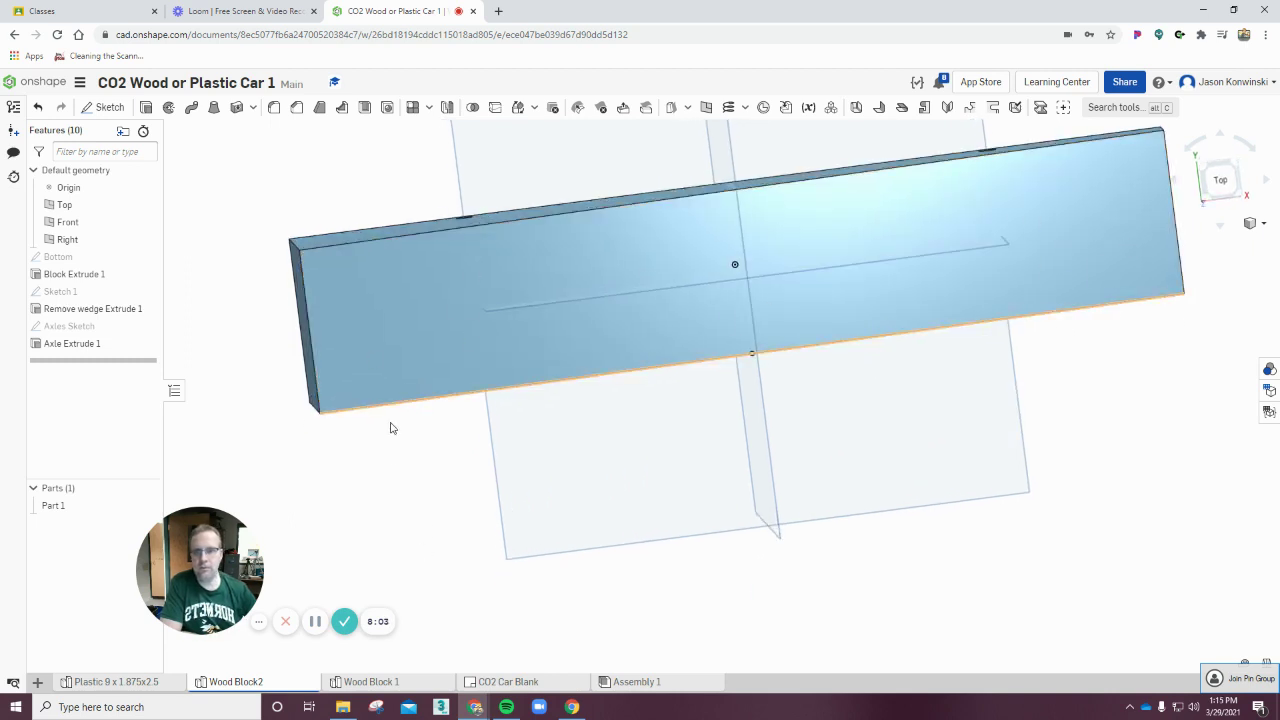
right_click_drag(514, 509, 511, 463)
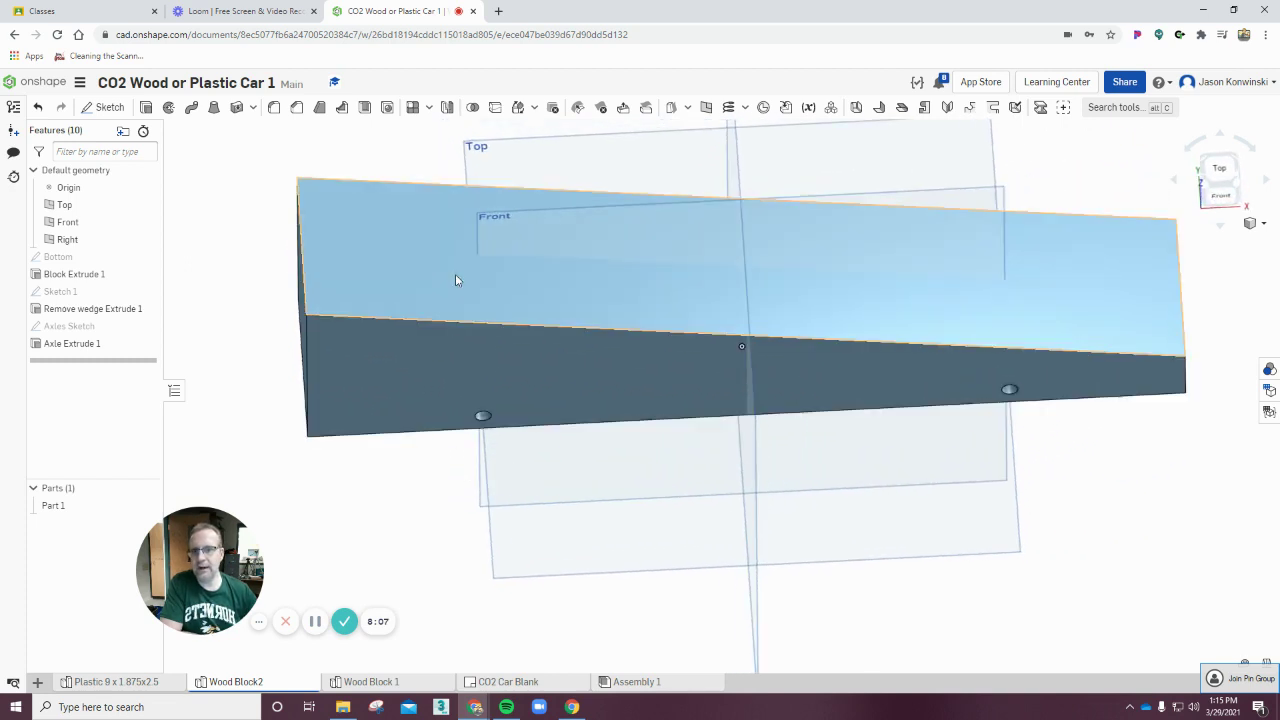
left_click_drag(187, 555, 257, 545)
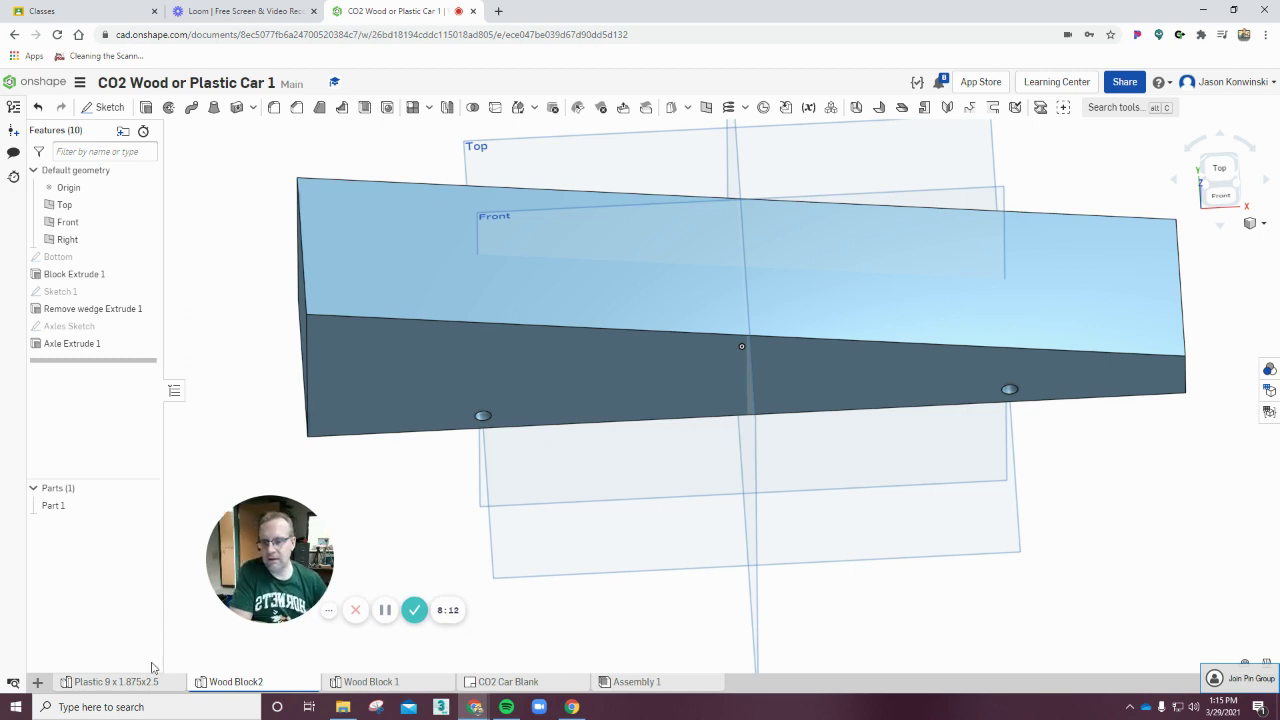
mouse_move(274, 685)
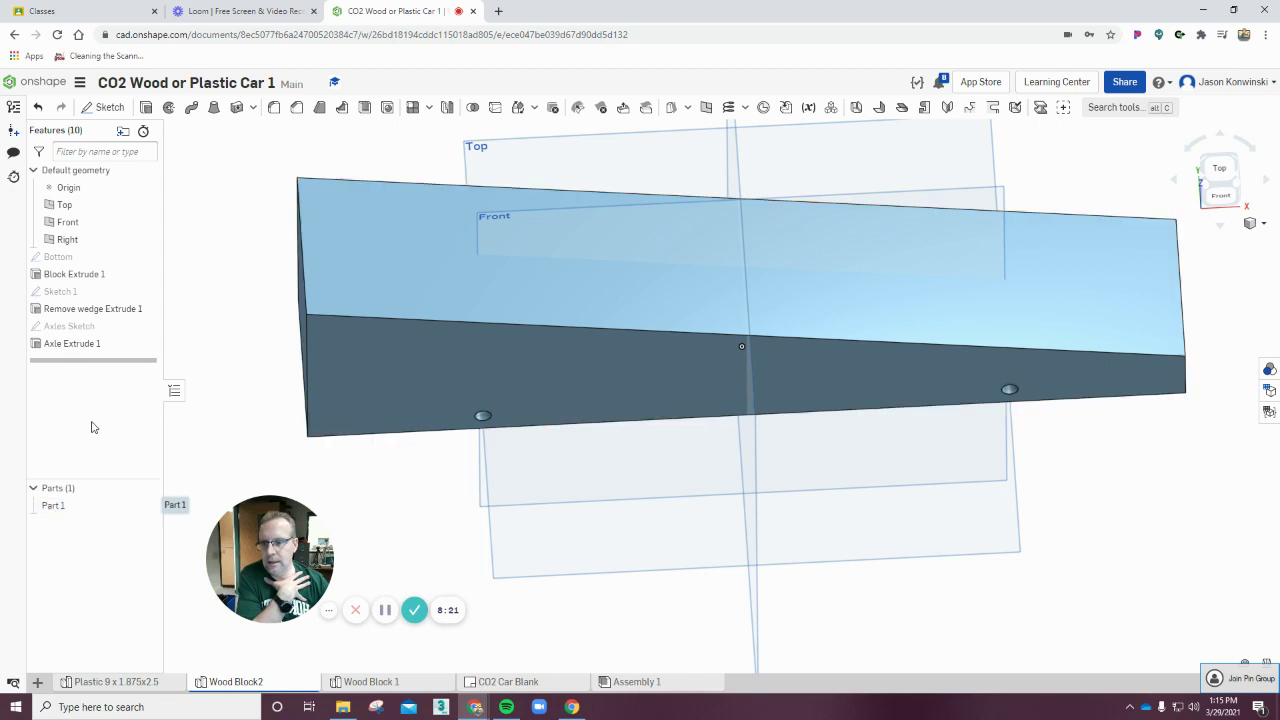
Step: Rename Part 1 to 'The Wedge' in the Parts list
right_click(55, 510)
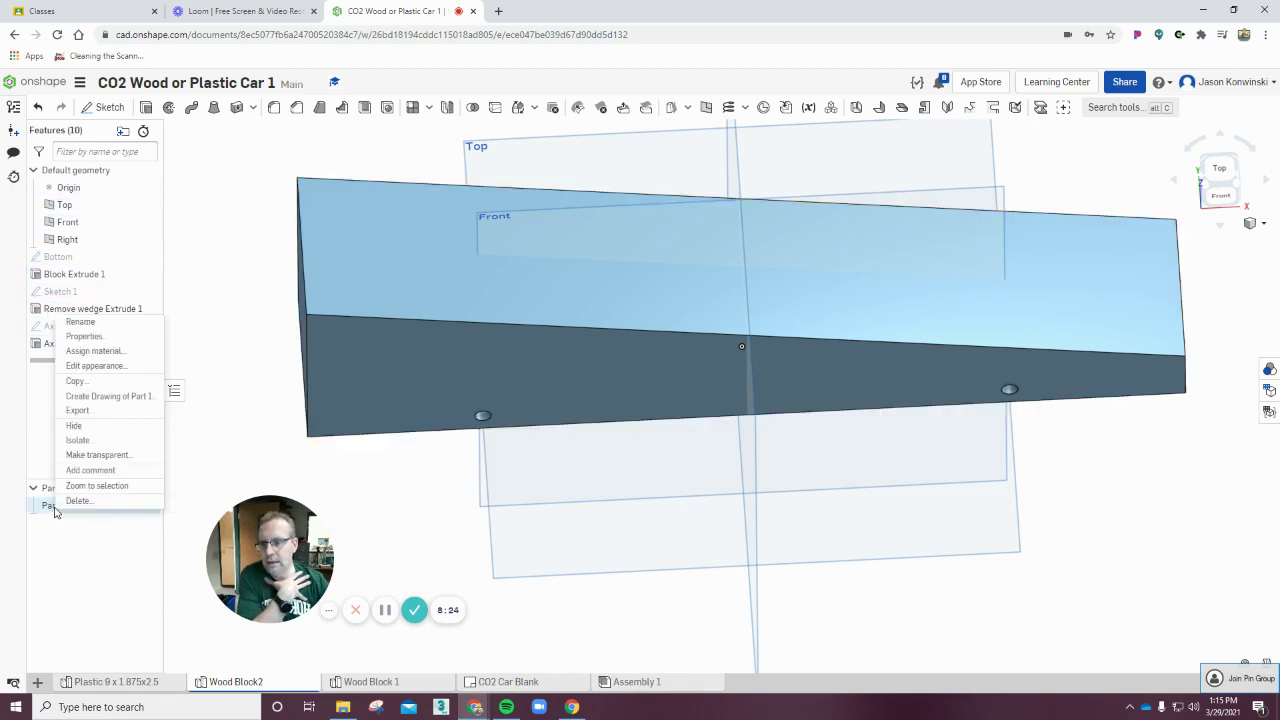
left_click(81, 322)
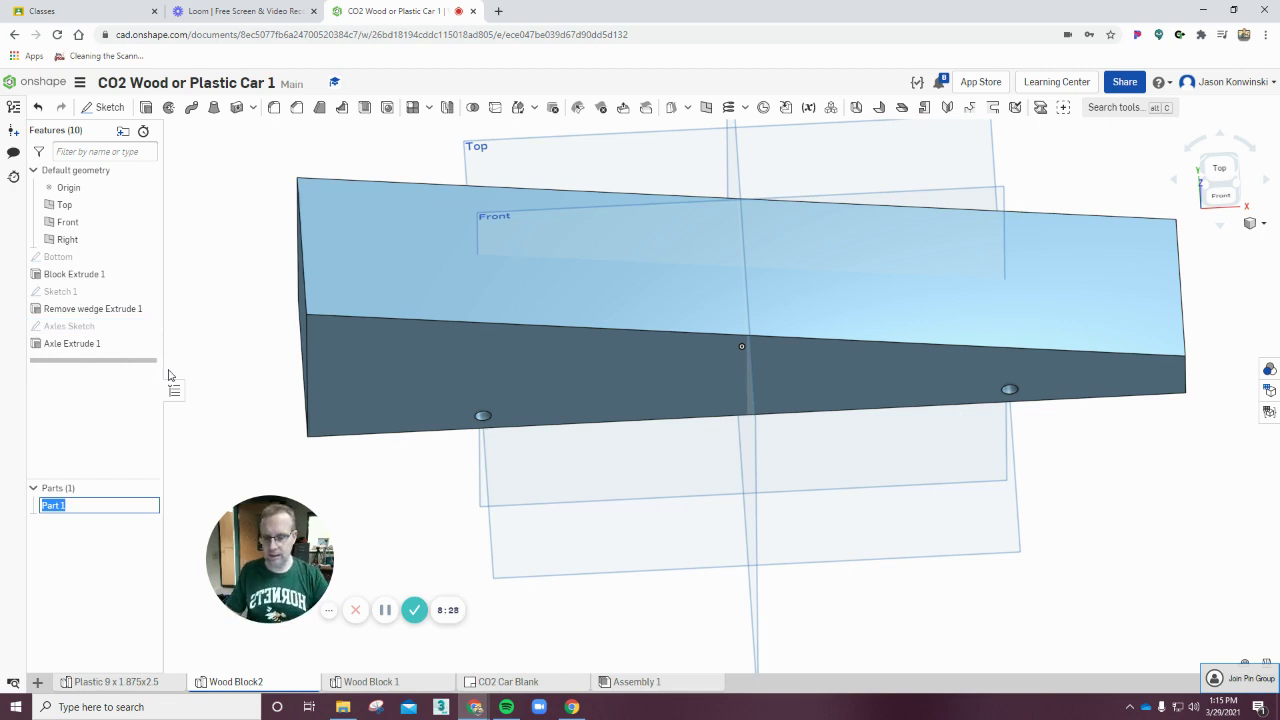
type("The Wedge")
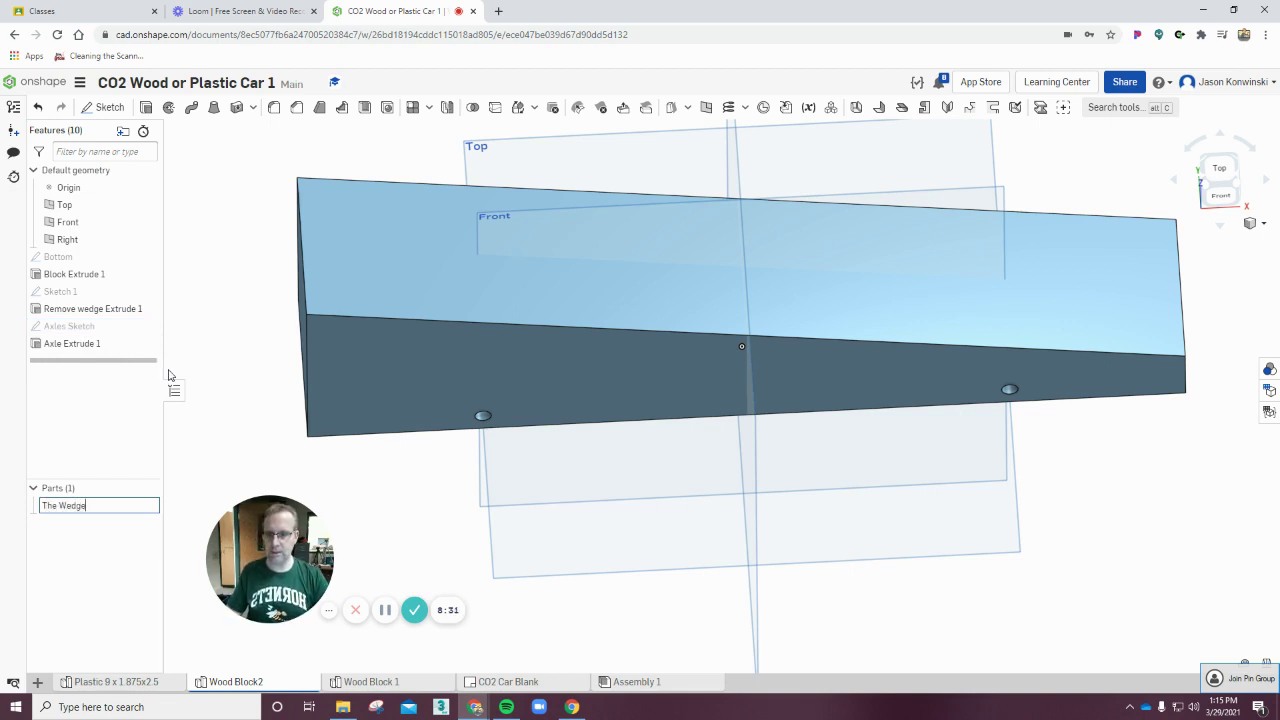
key("Return")
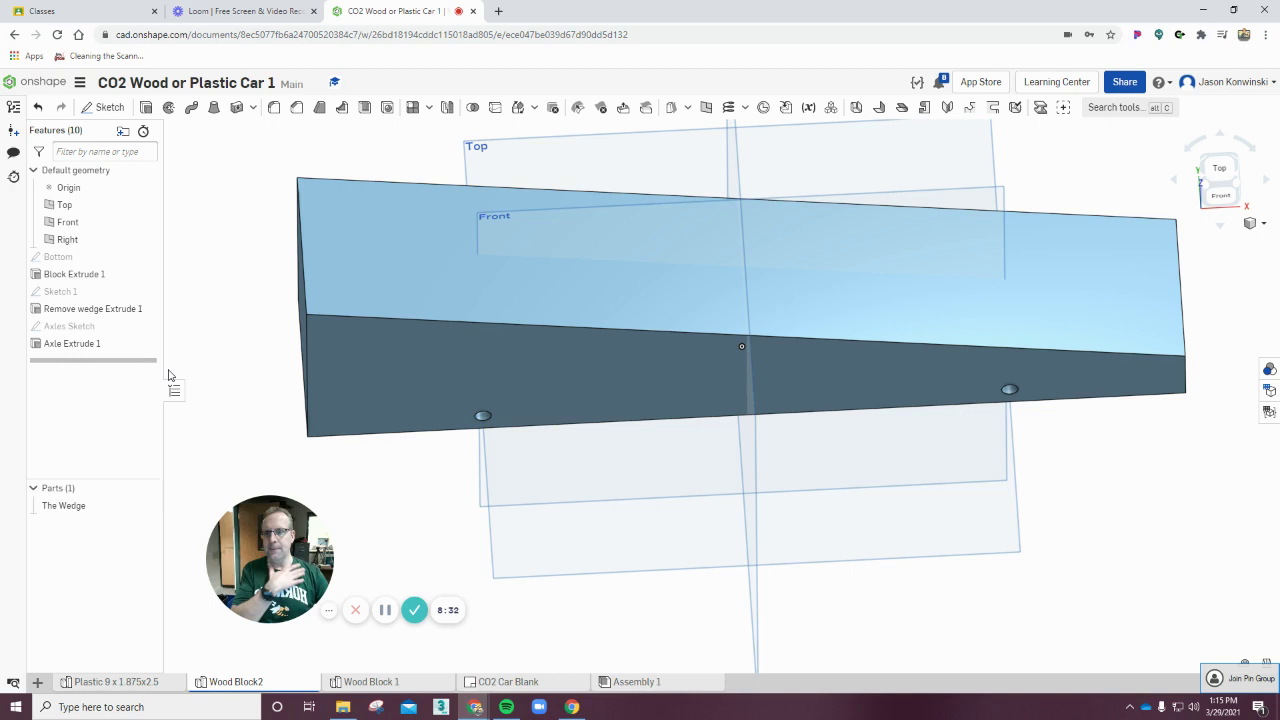
right_click(77, 513)
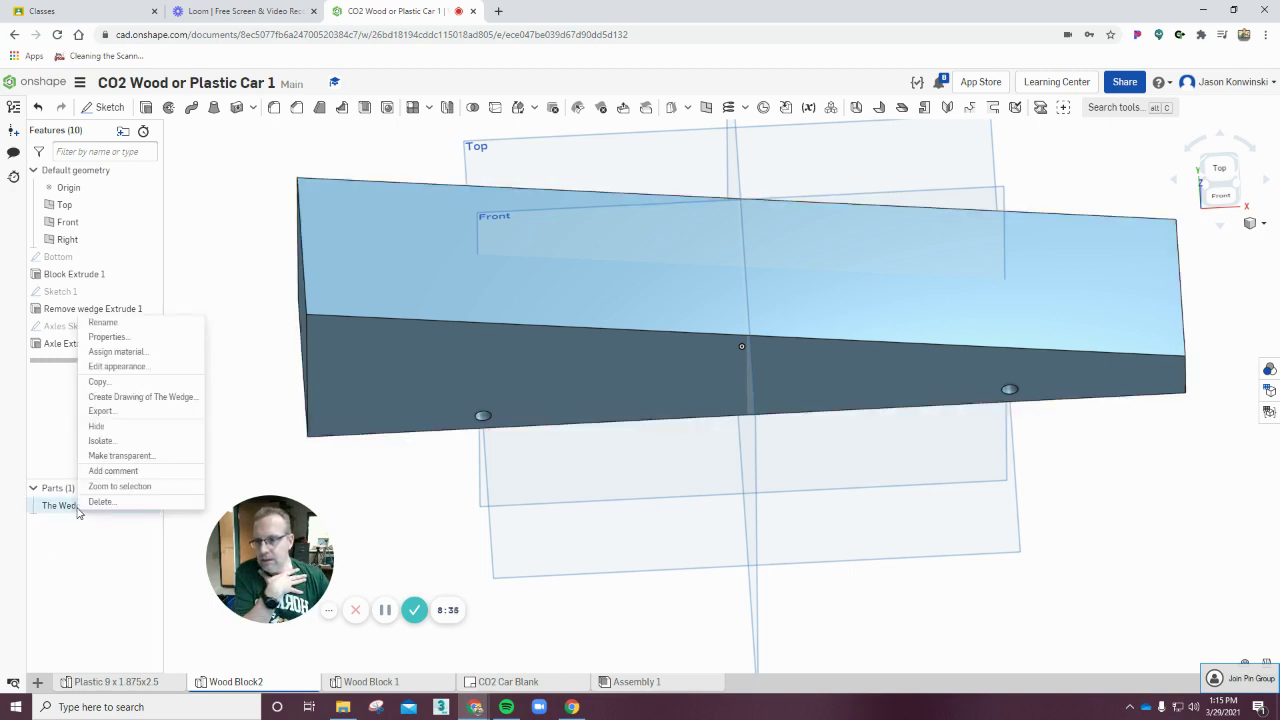
Step: Assign Douglas Fir from the Onshape Material Library as the part's material
left_click(140, 354)
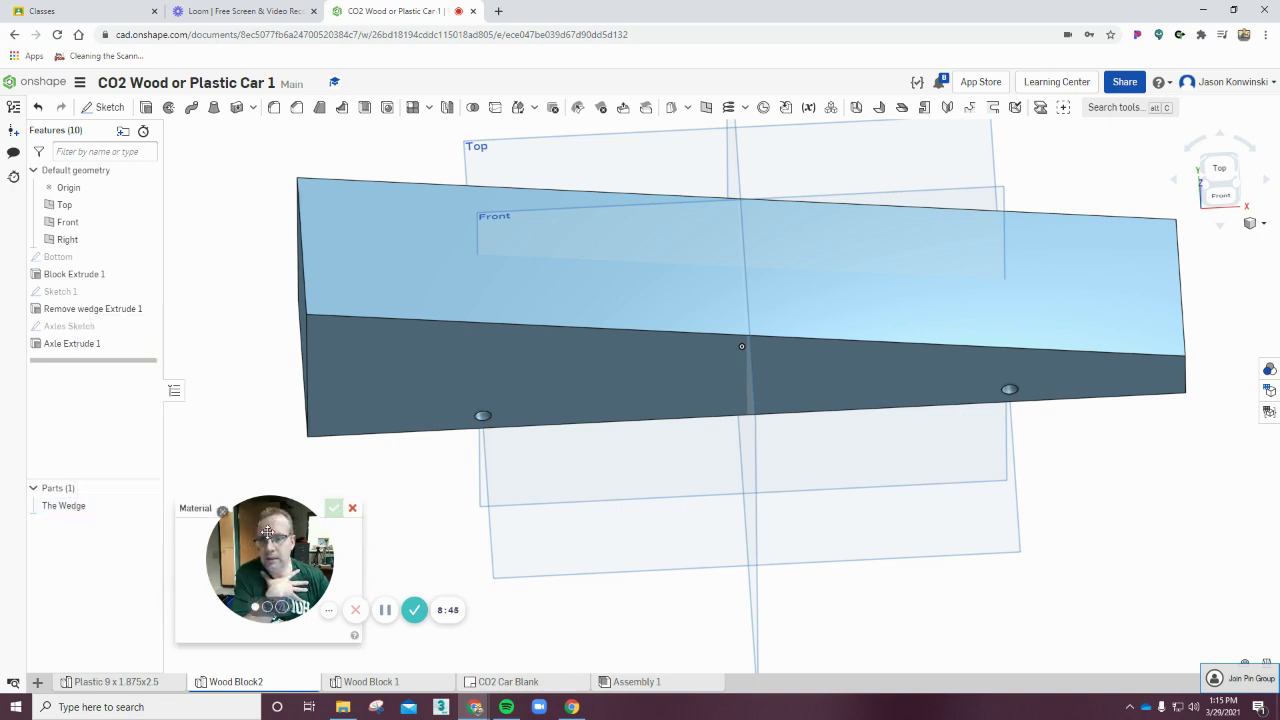
left_click_drag(228, 518, 915, 588)
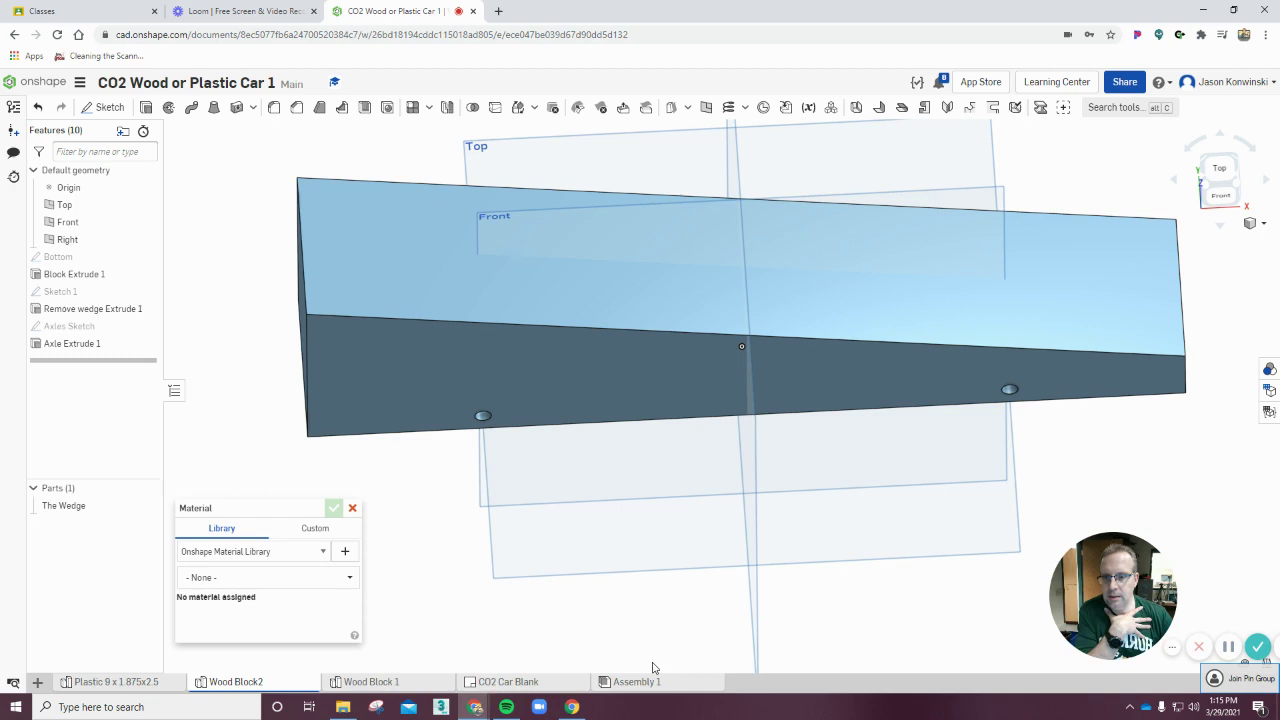
left_click(316, 554)
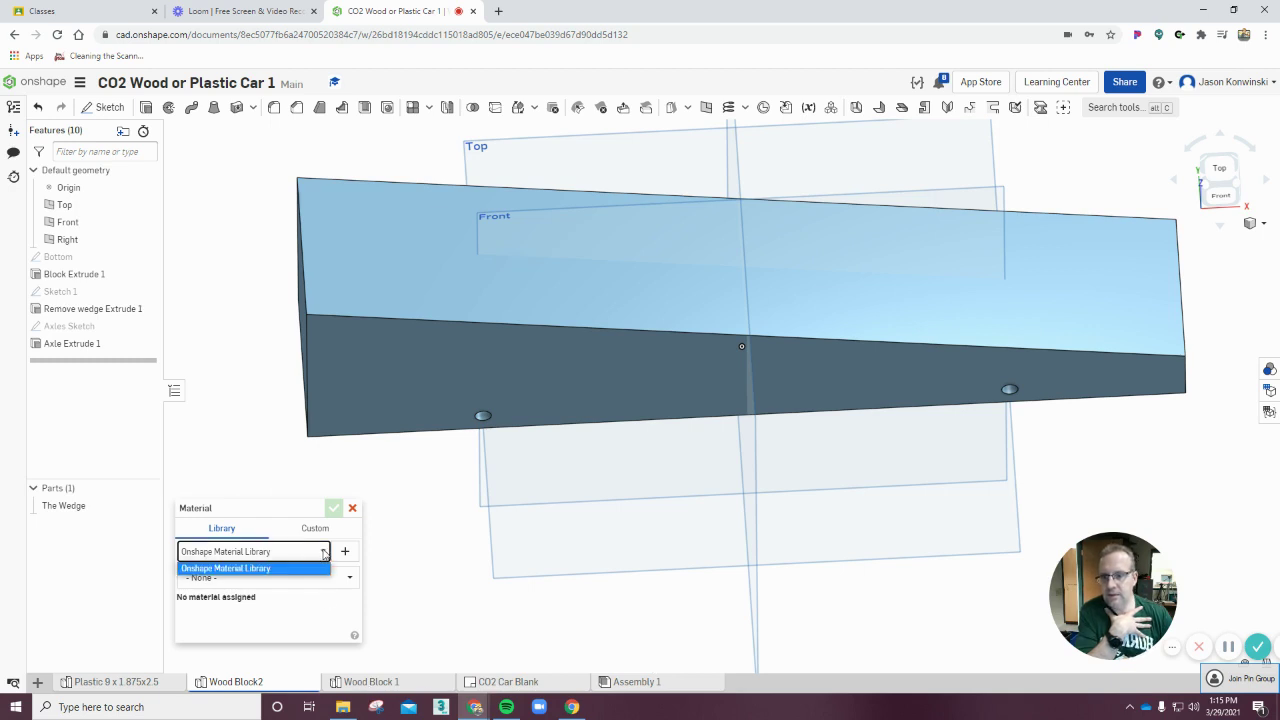
left_click(305, 568)
left_click(293, 578)
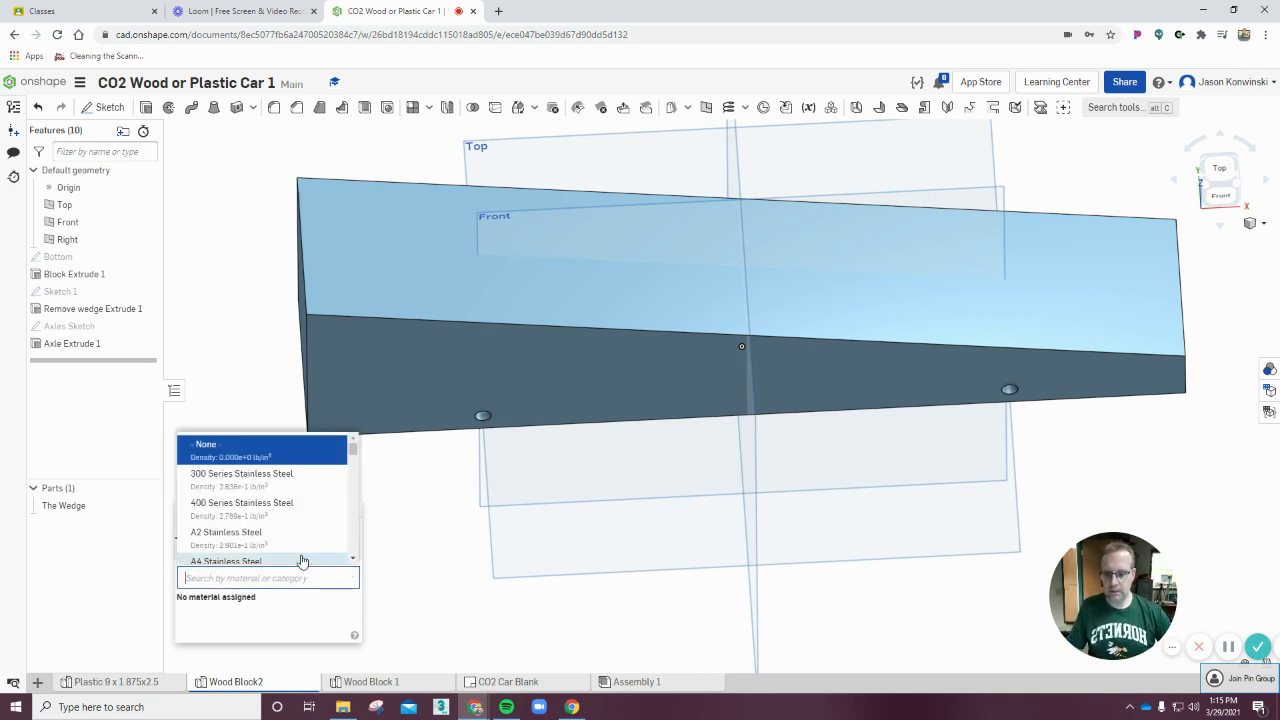
type("doug")
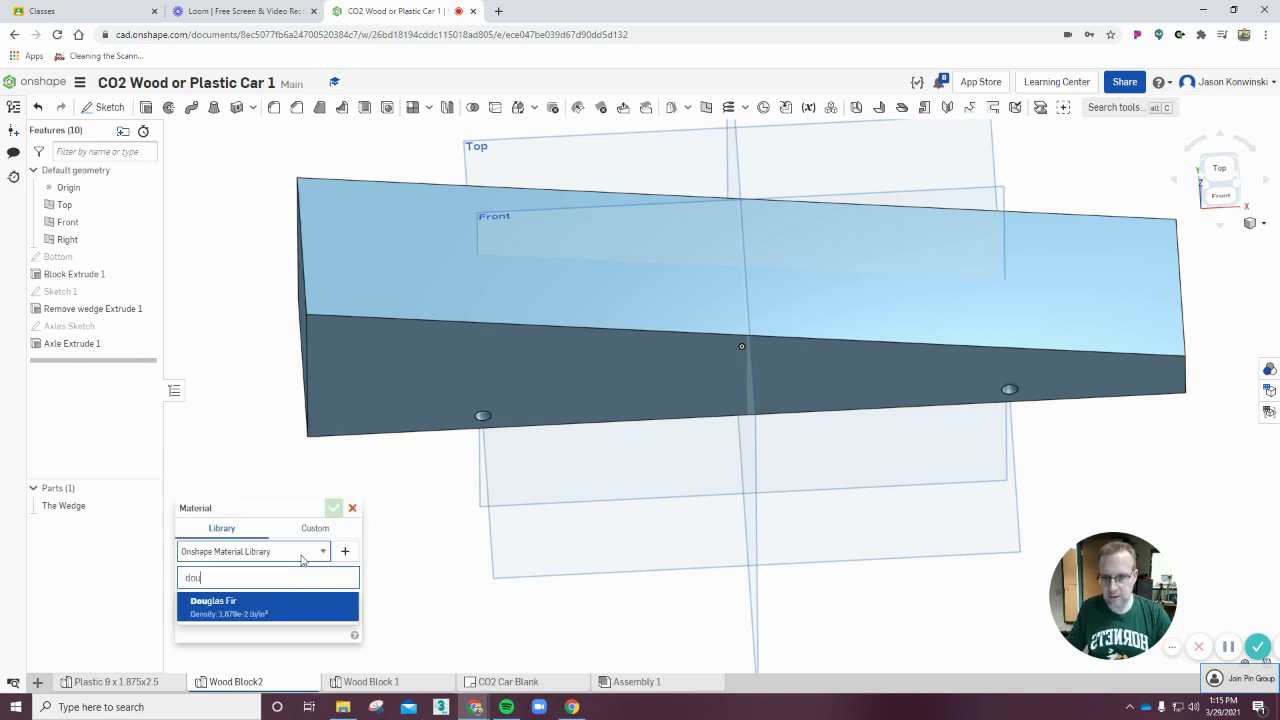
left_click(250, 607)
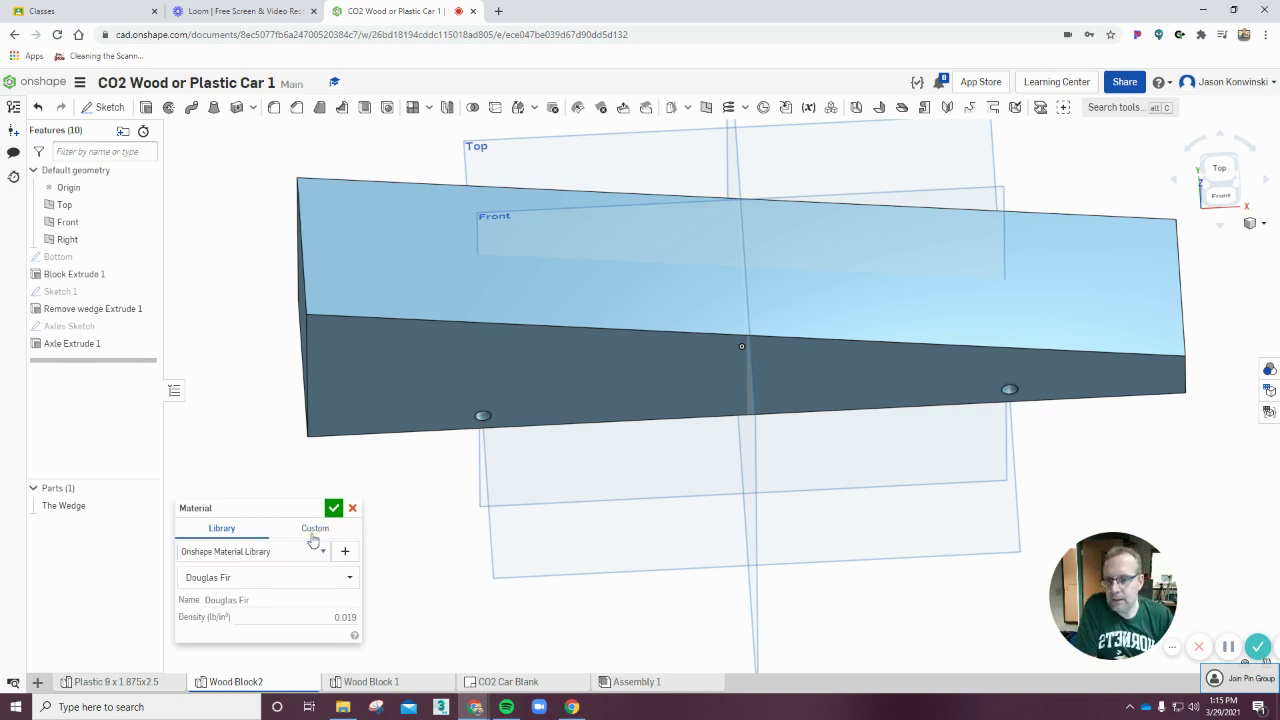
left_click(334, 509)
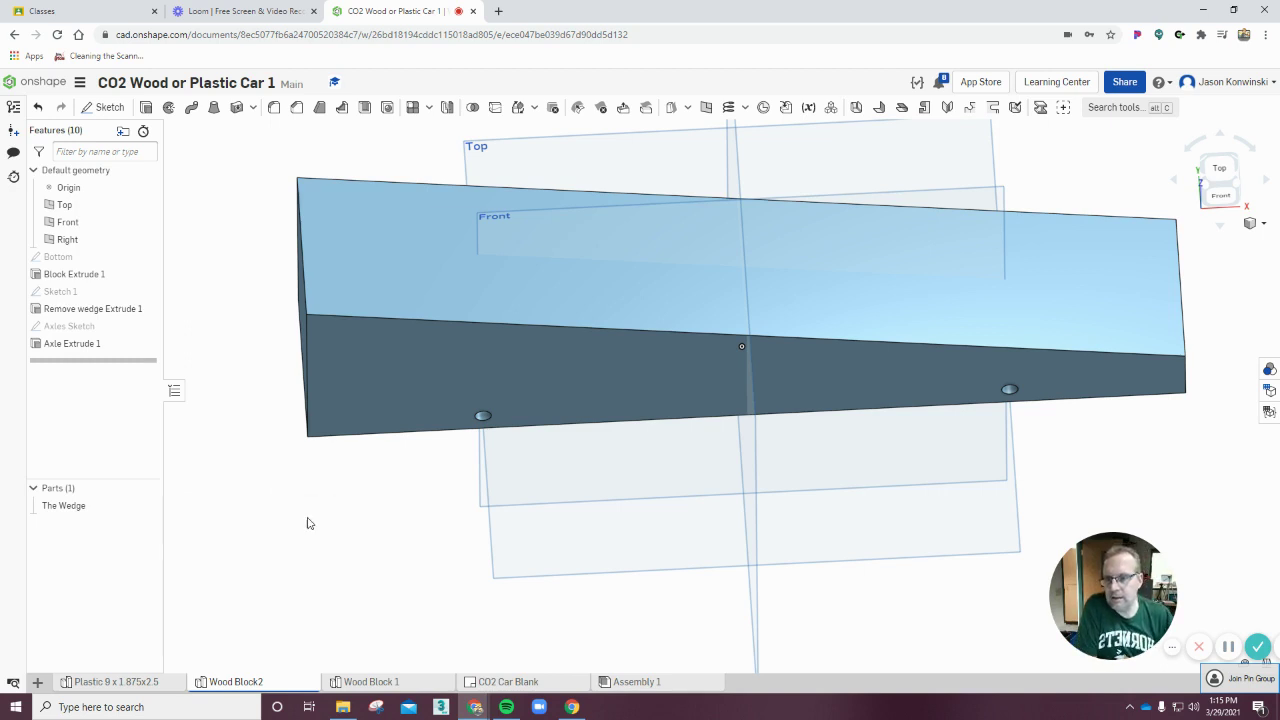
Step: Colour The Wedge tan #EBCCA7 and lower its opacity so it is slightly see-through
right_click(76, 509)
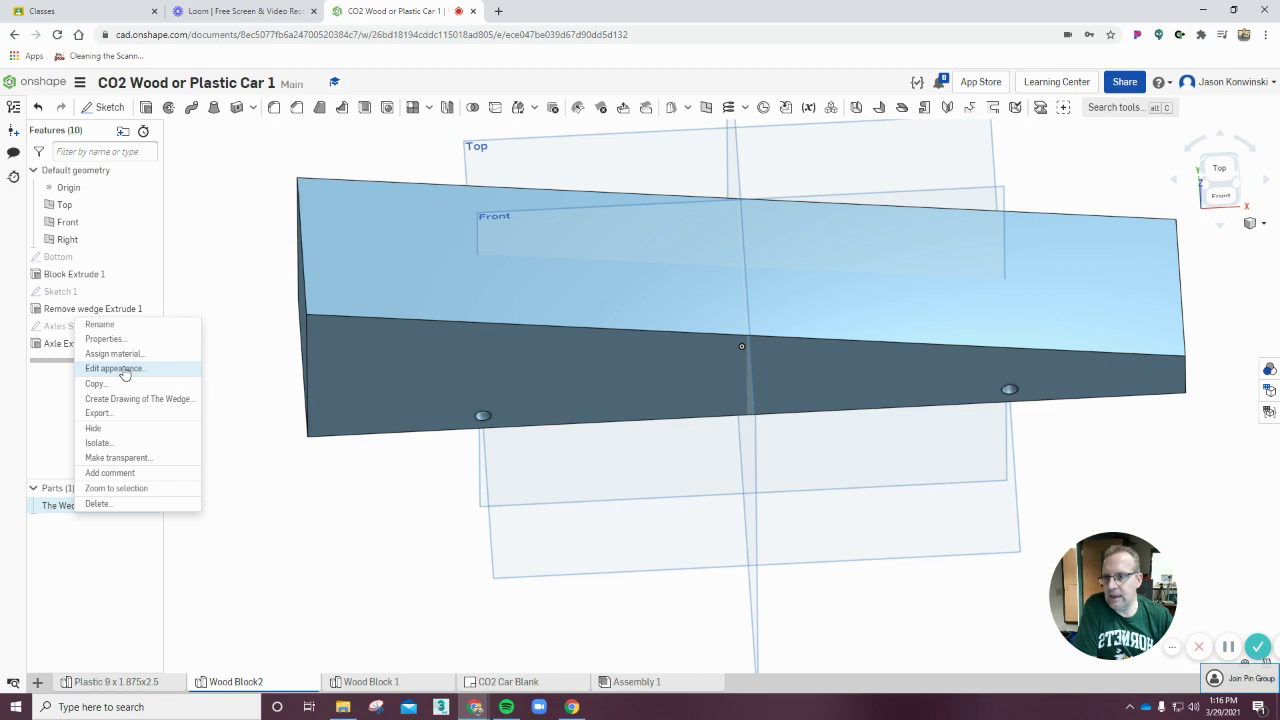
left_click(114, 369)
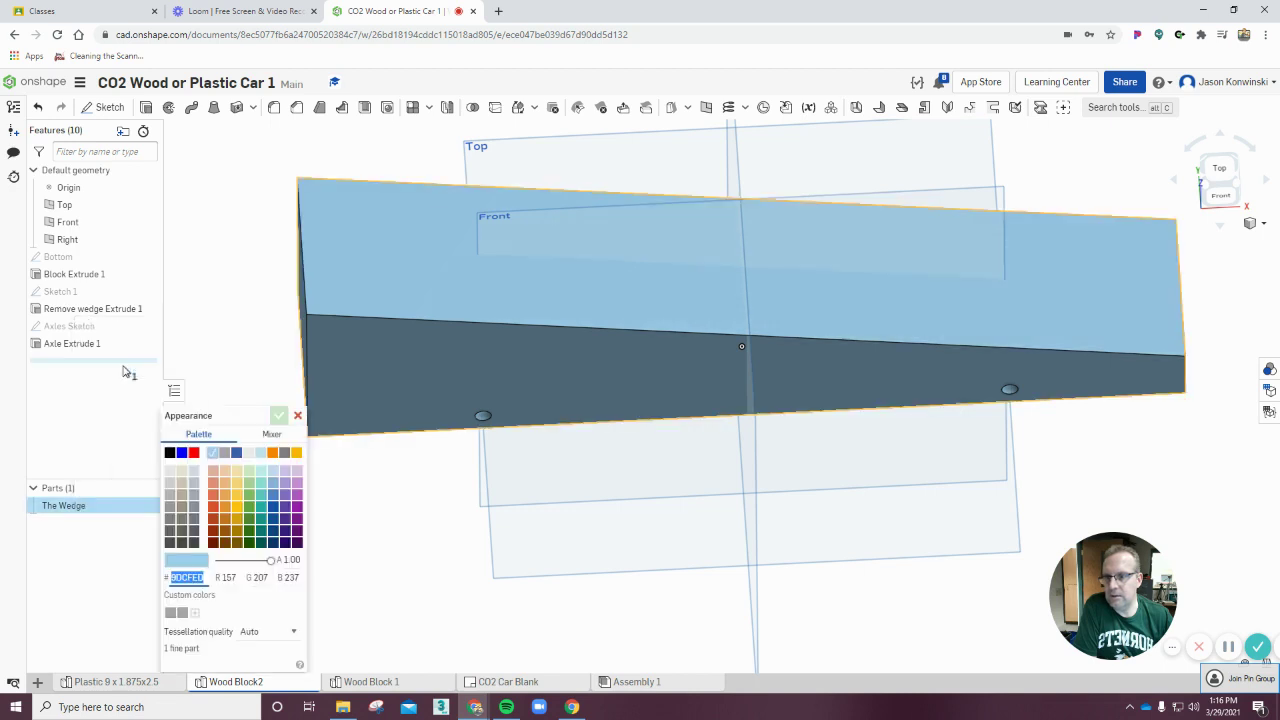
left_click(250, 473)
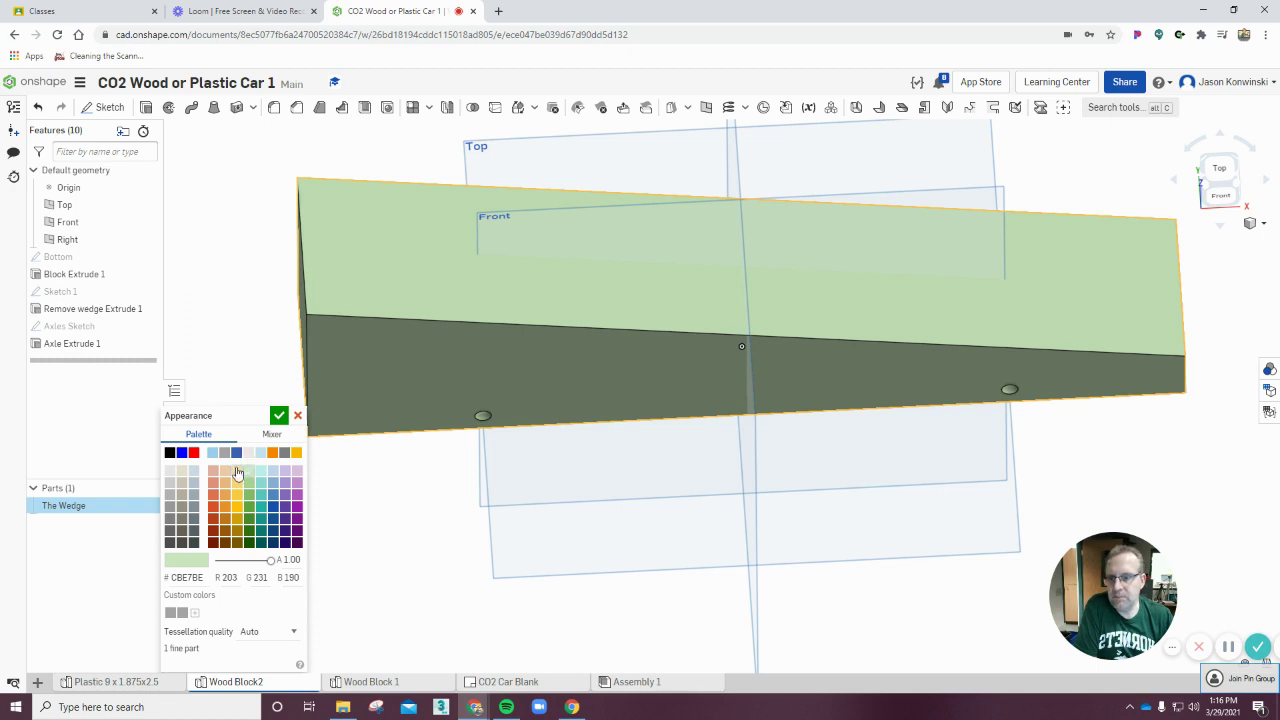
left_click(226, 476)
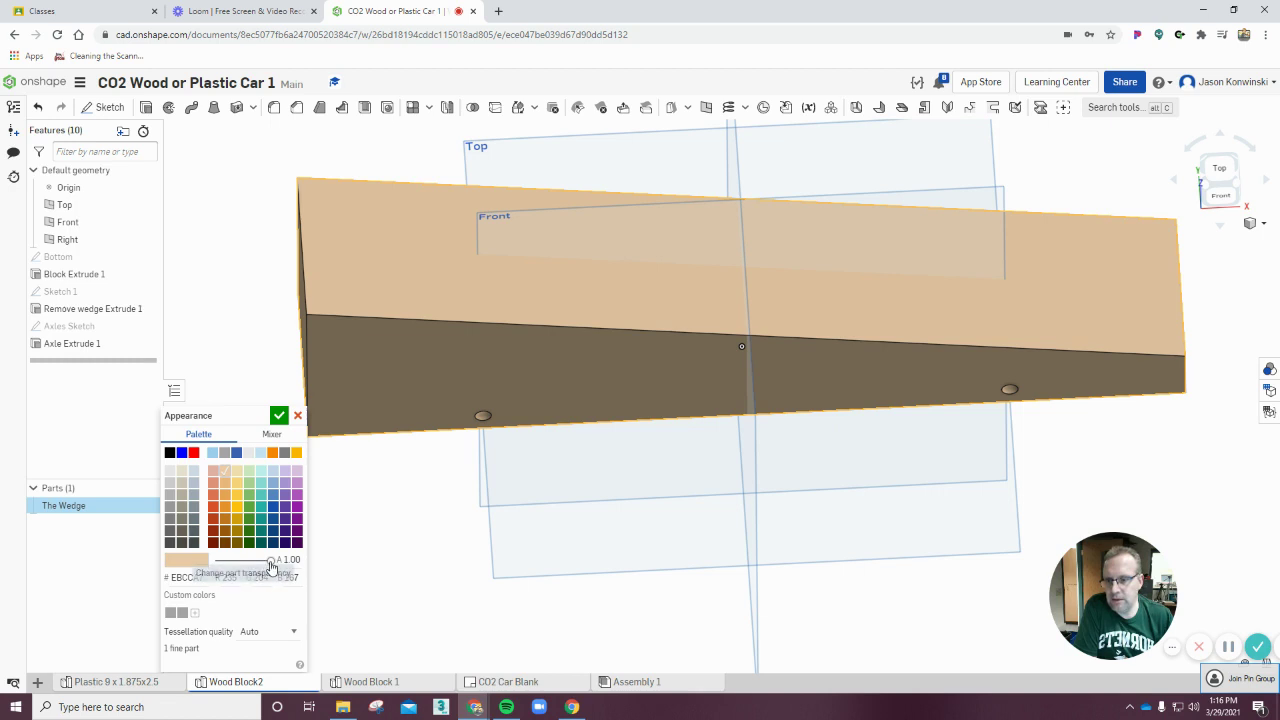
mouse_move(269, 562)
left_mouse_down()
mouse_move(222, 568)
mouse_move(266, 568)
left_mouse_up()
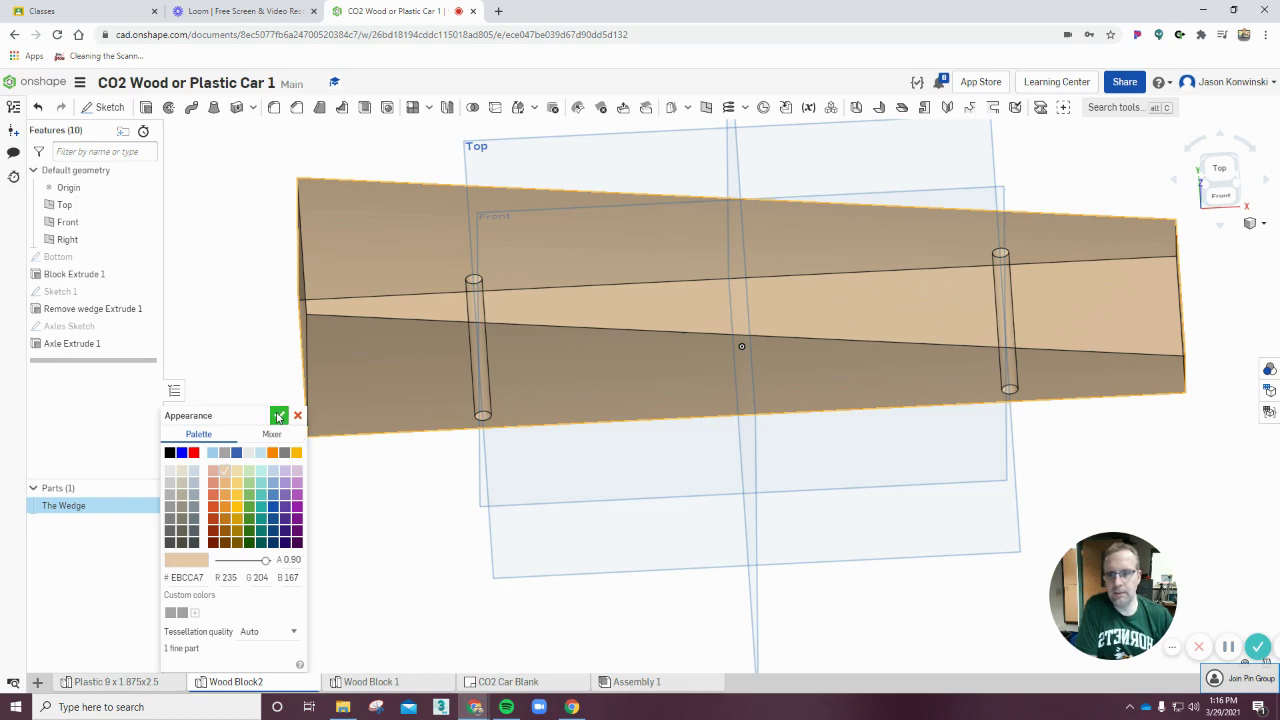
Step: Apply the tan translucent appearance, then orbit to inspect the wedge from above and the front
left_click(279, 416)
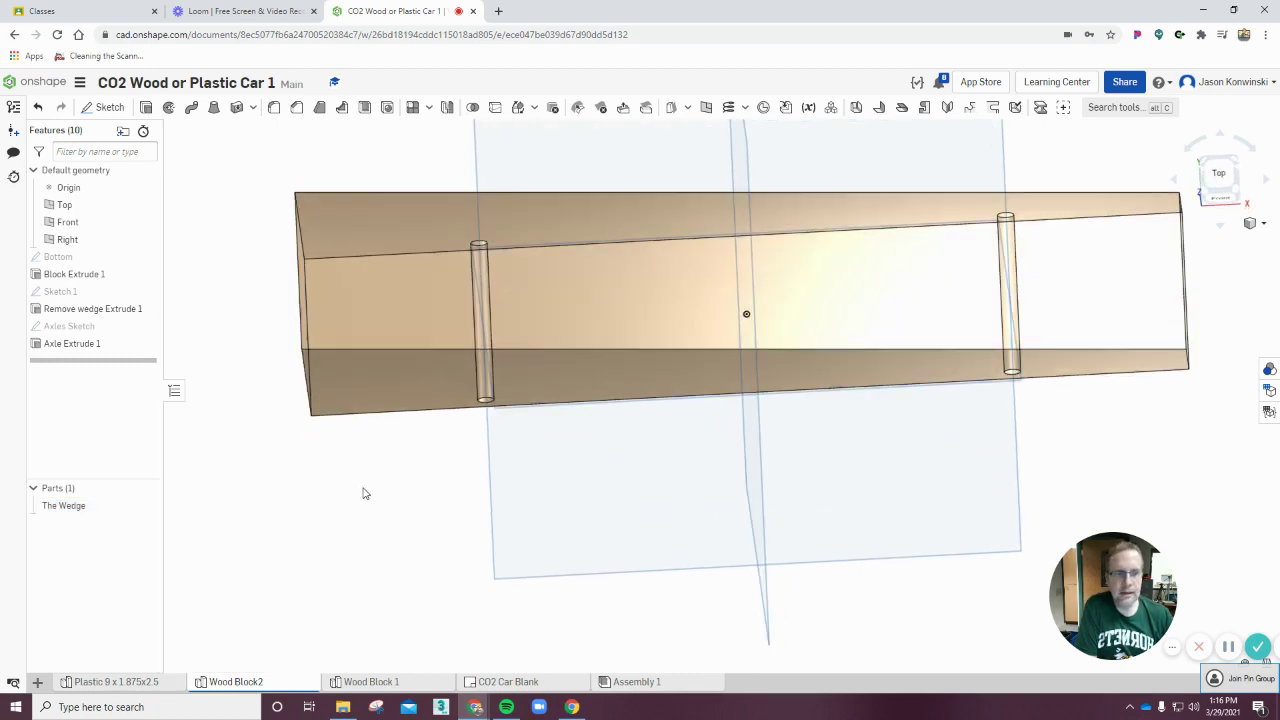
right_click_drag(367, 471, 357, 503)
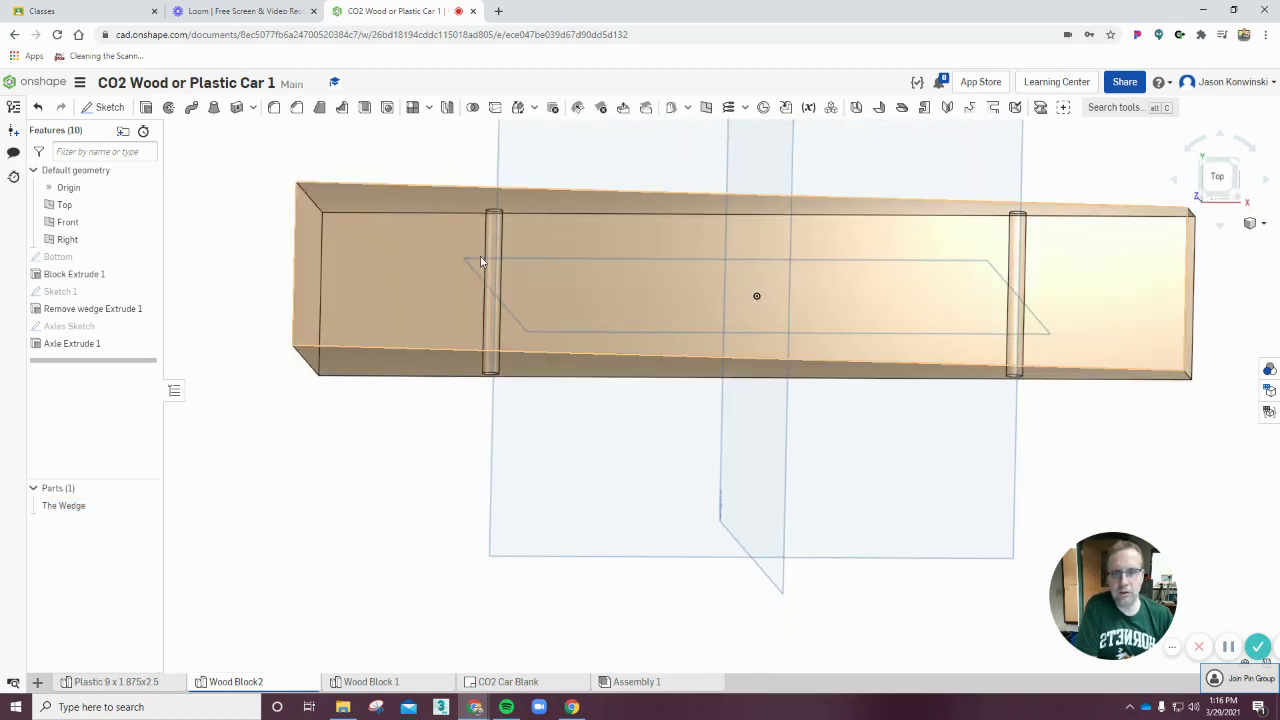
right_click_drag(991, 384, 749, 583)
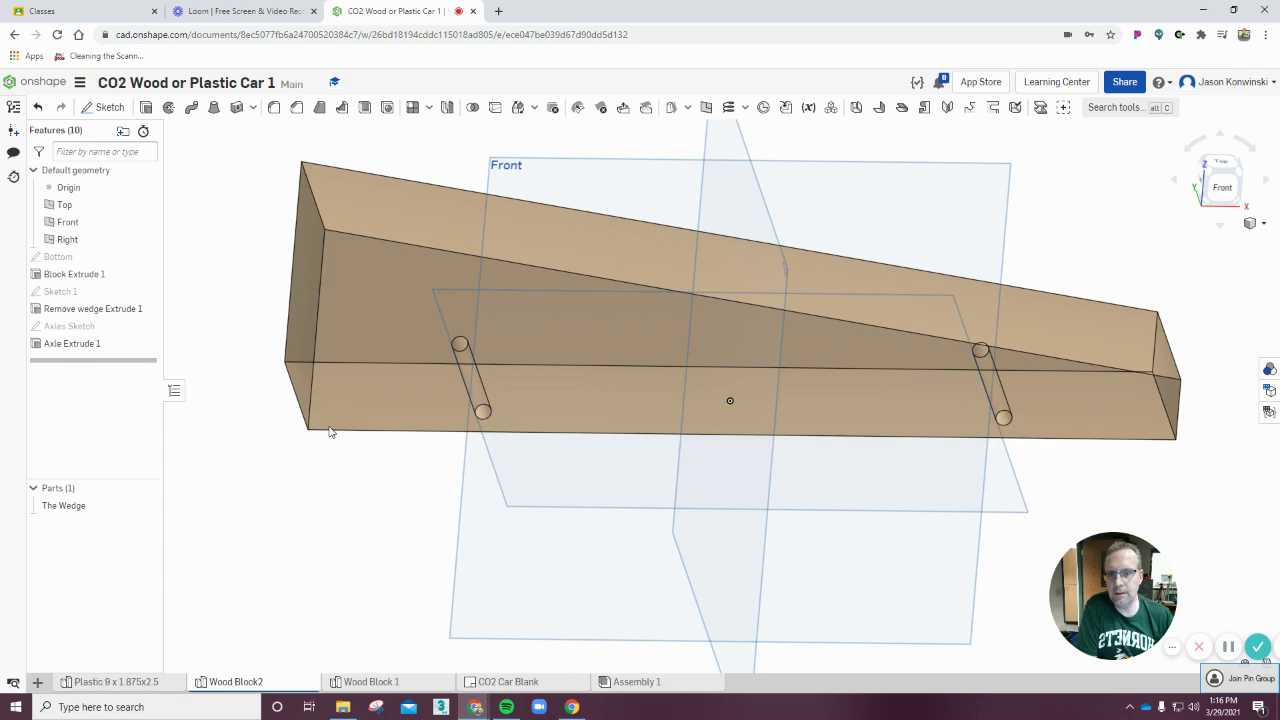
right_click_drag(469, 397, 422, 262)
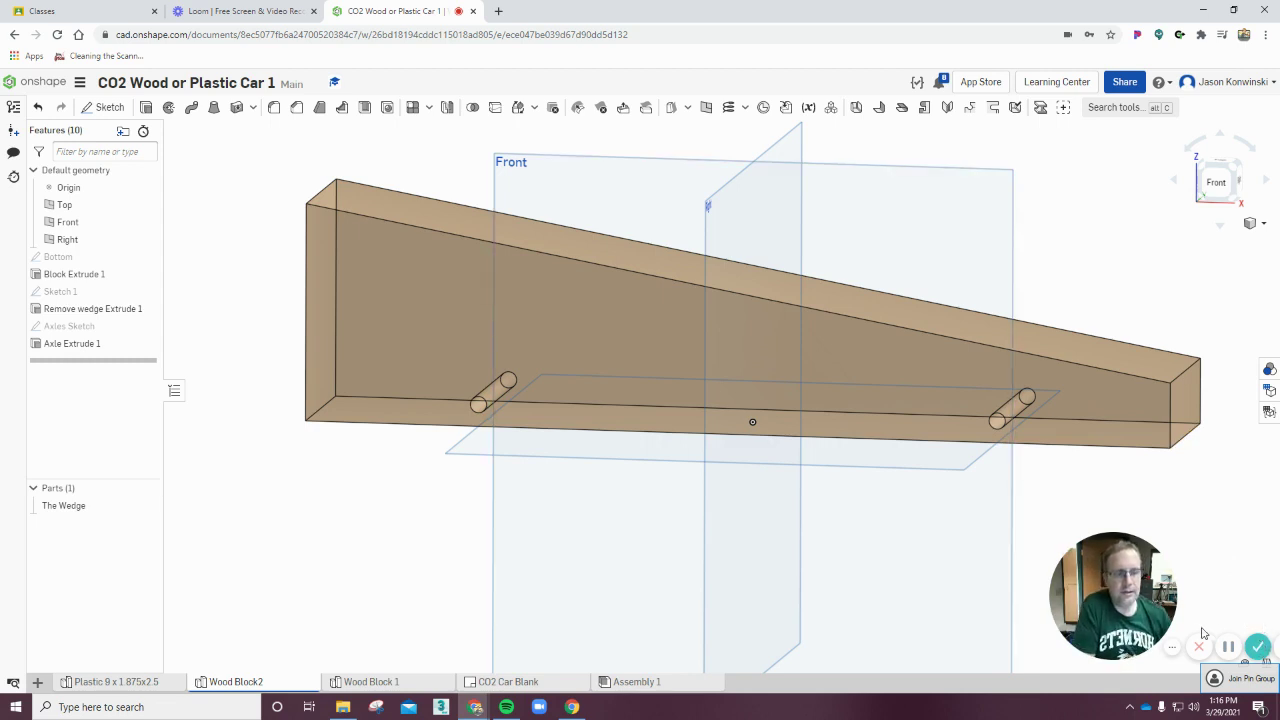
left_click_drag(1127, 625, 994, 612)
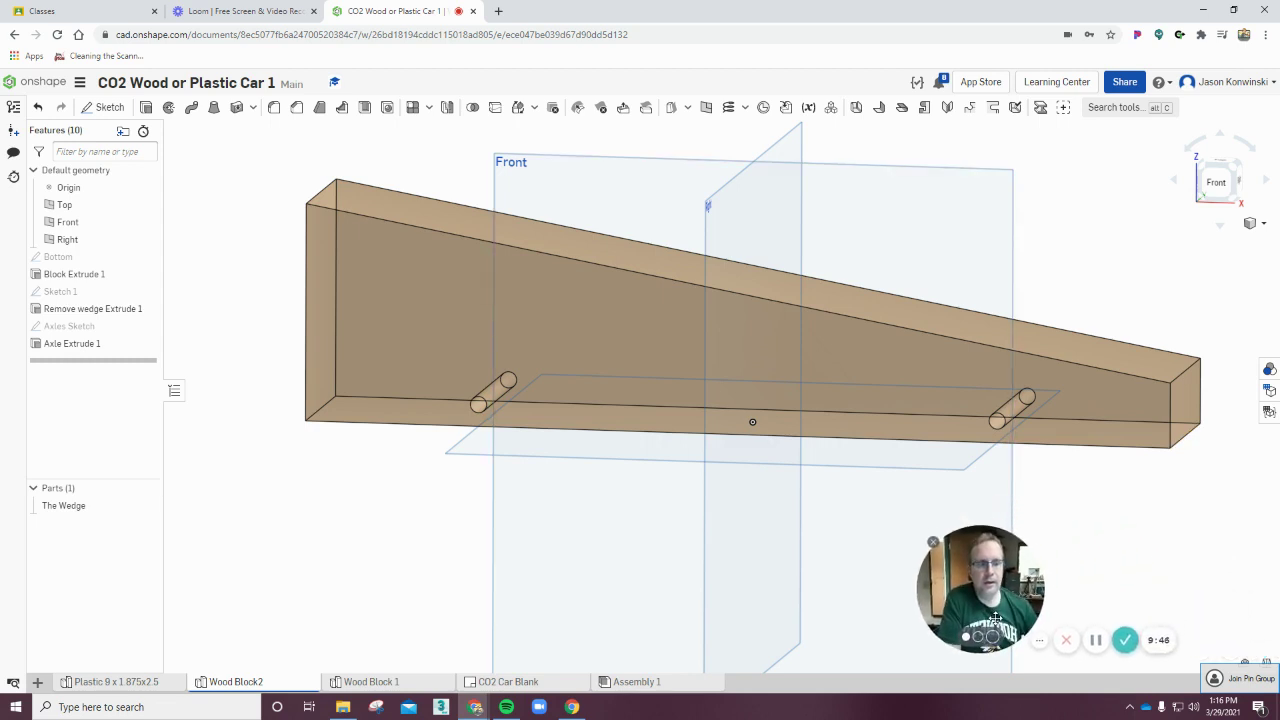